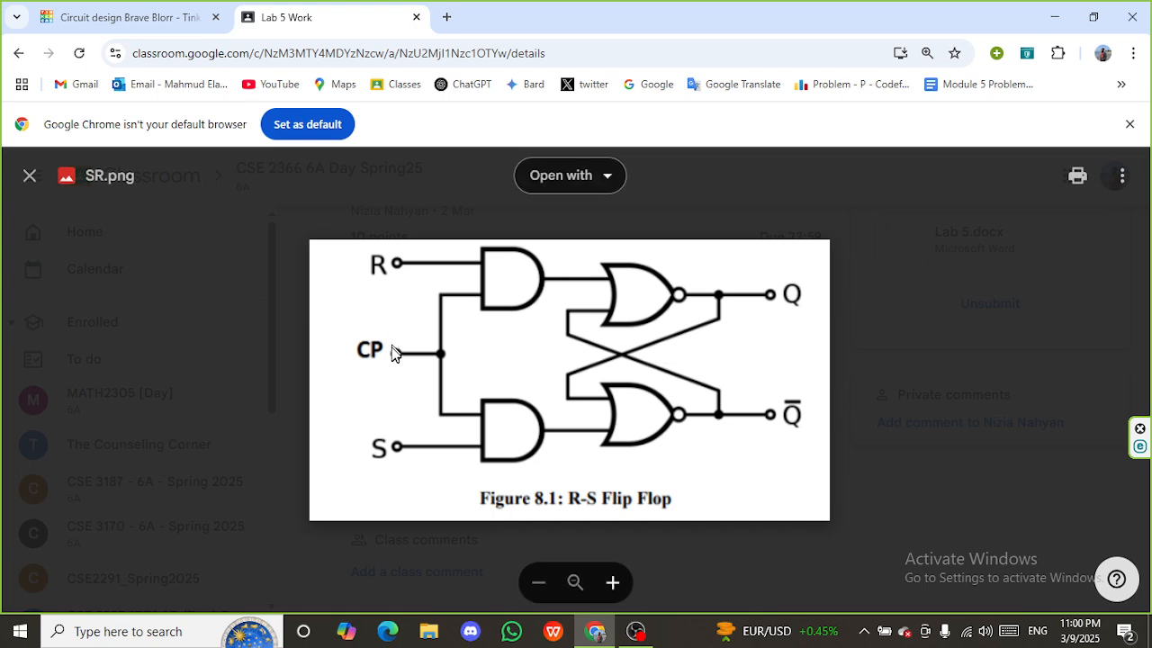
# Step: In the Tinkercad circuit, clear the component search and place a slideswitch on the breadboard with its pins in row C, columns 1 to 3
pyautogui.click(137, 16)
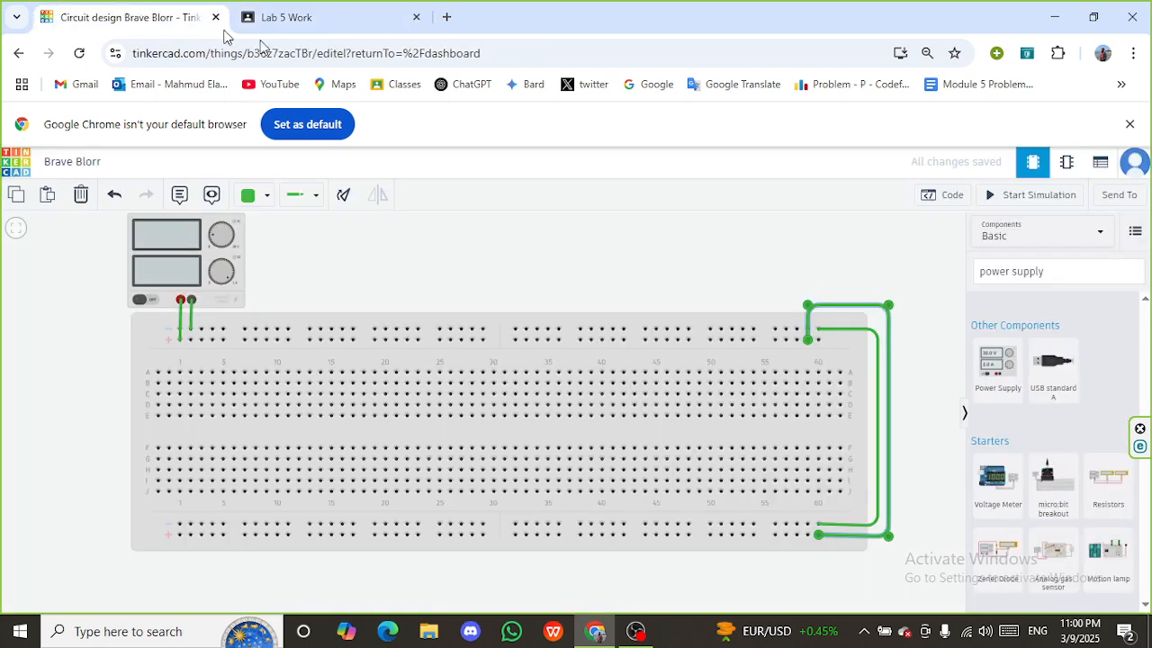
pyautogui.moveTo(1081, 270); pyautogui.dragTo(978, 270)
pyautogui.press('BackSpace')
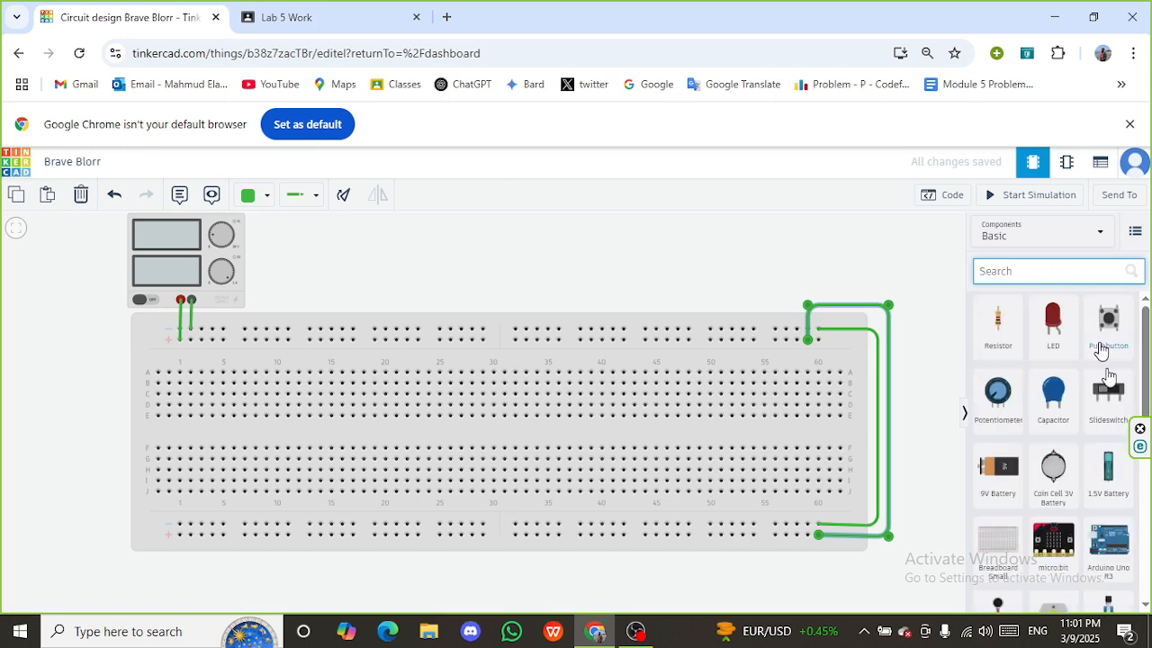
pyautogui.moveTo(1113, 403); pyautogui.dragTo(198, 399)
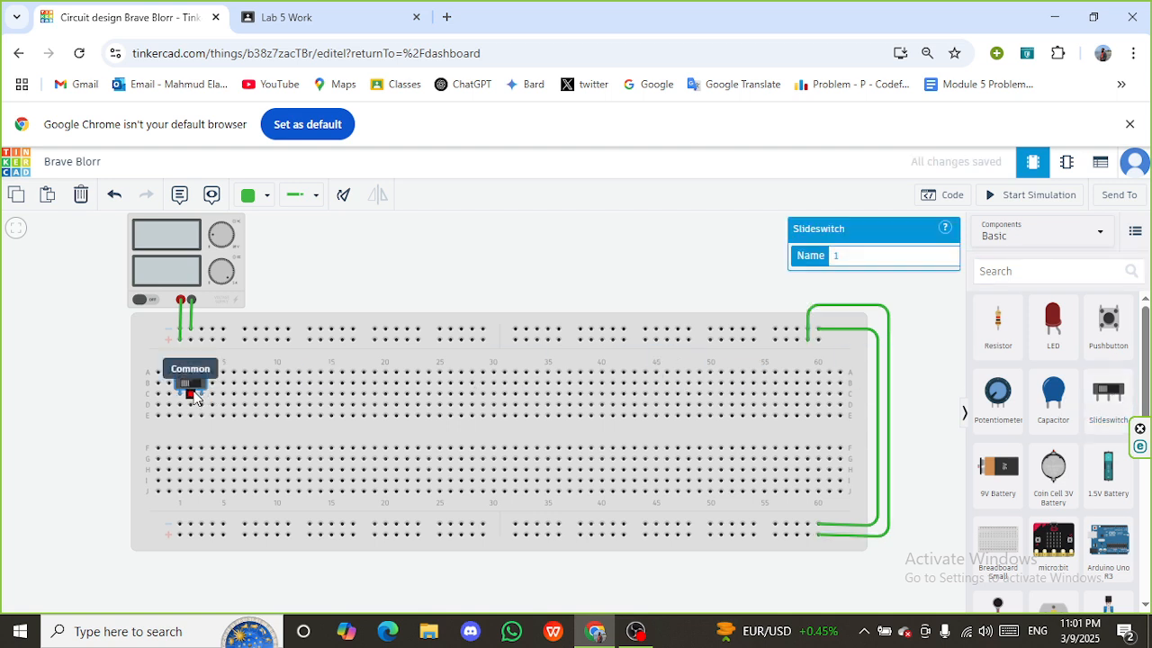
# Step: Check the R-S flip-flop figure, search the components for "And ga" and place a Quad AND gate across the breadboard's centre gap, starting at column 11
pyautogui.click(283, 17)
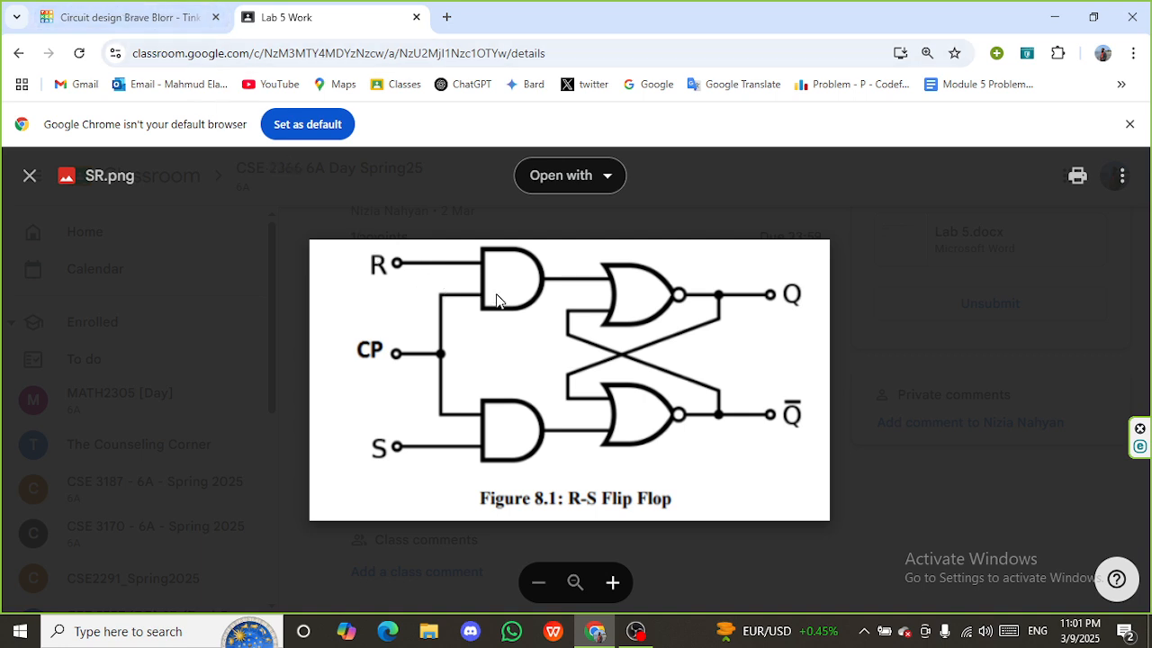
pyautogui.click(152, 15)
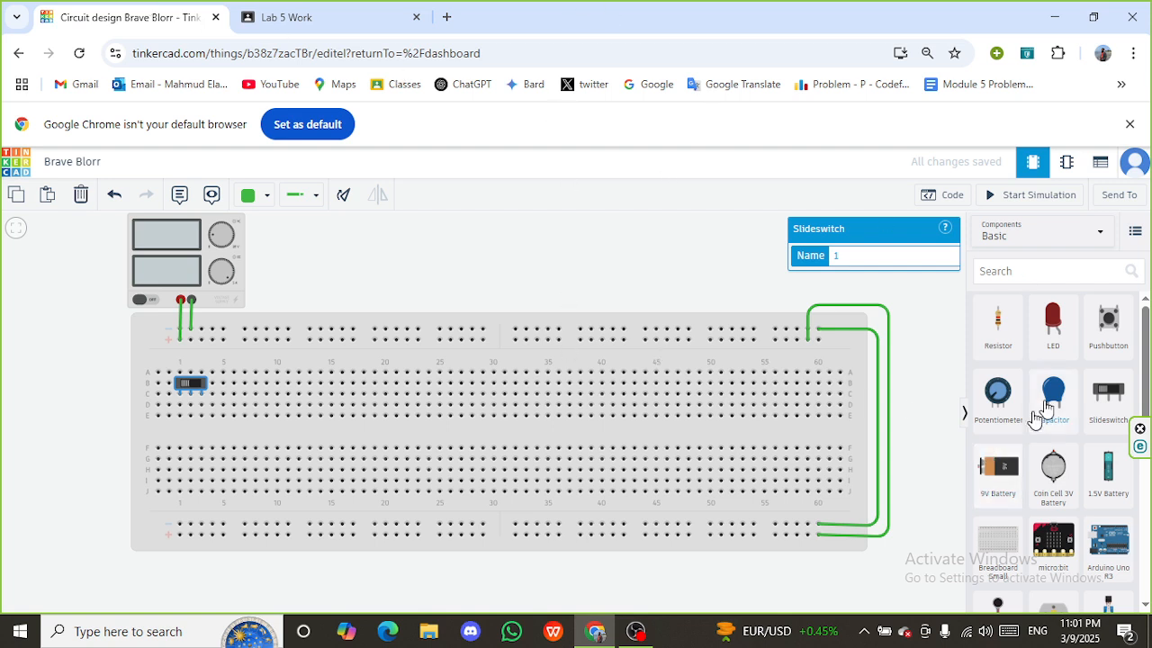
pyautogui.click(1029, 271)
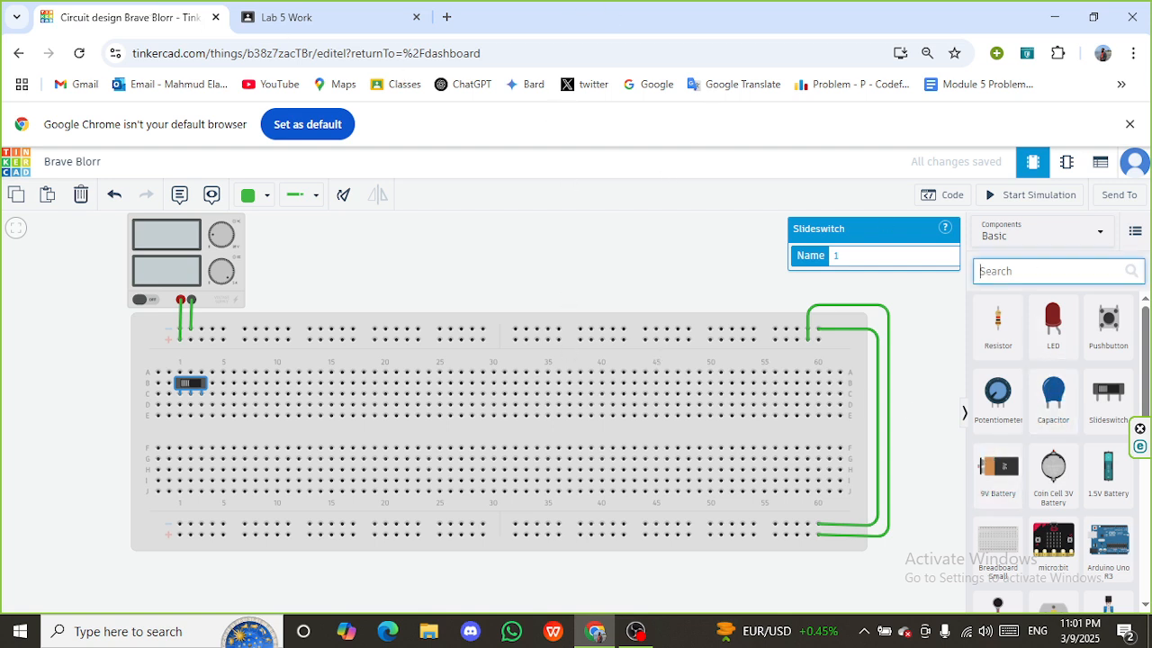
pyautogui.write('A')
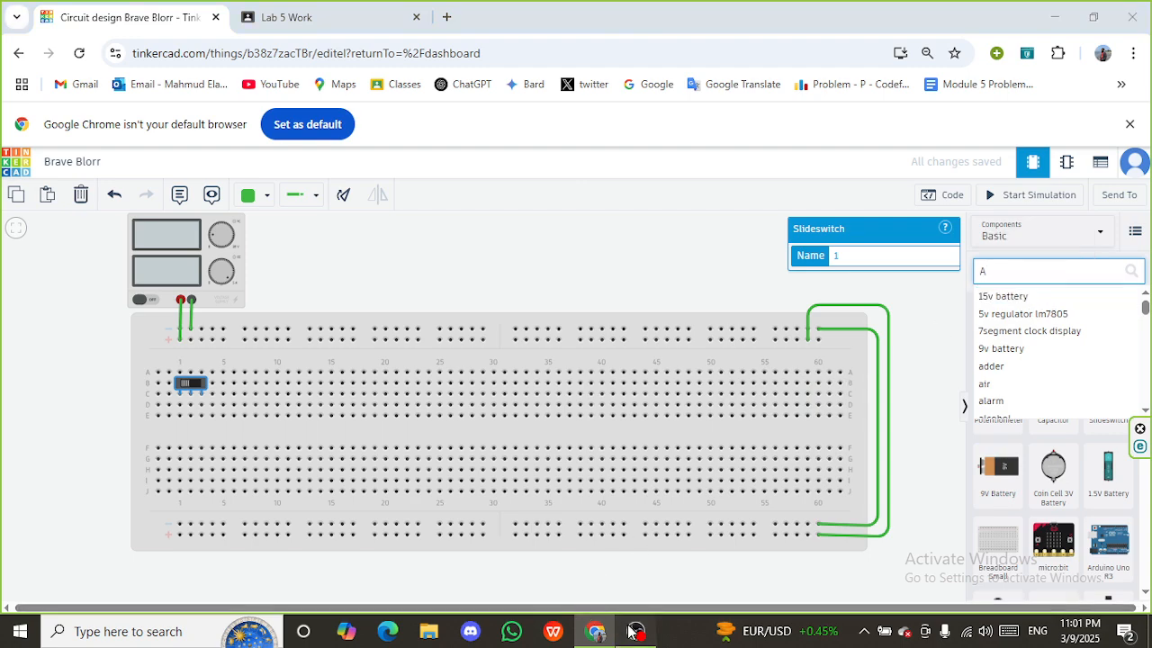
pyautogui.click(634, 630)
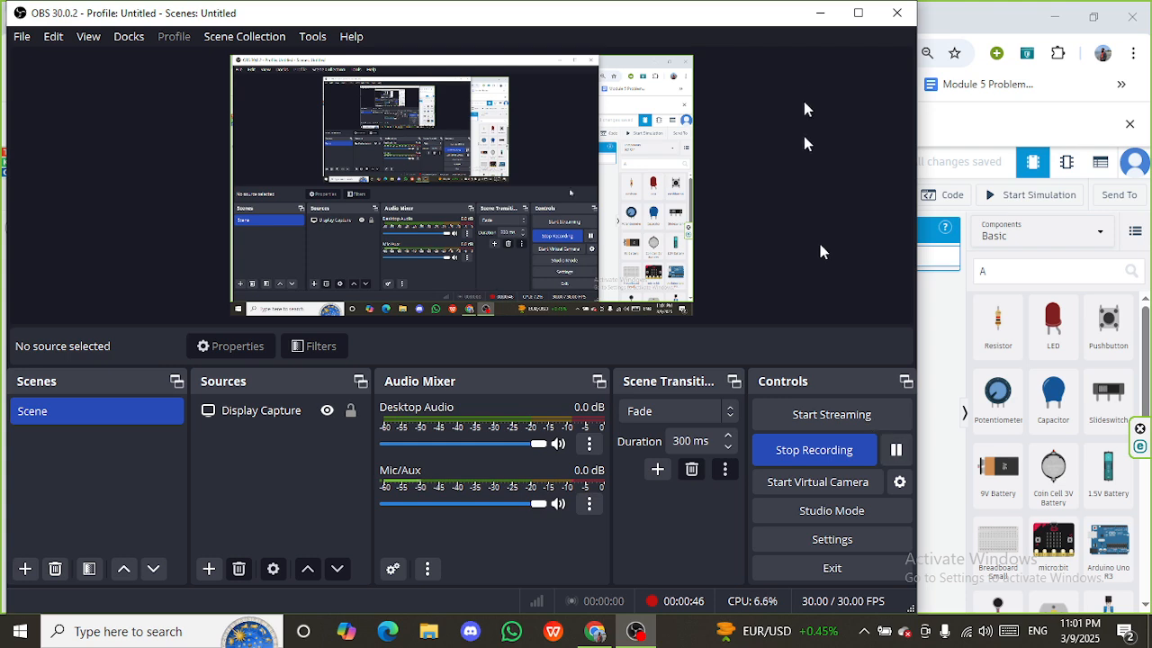
pyautogui.click(834, 13)
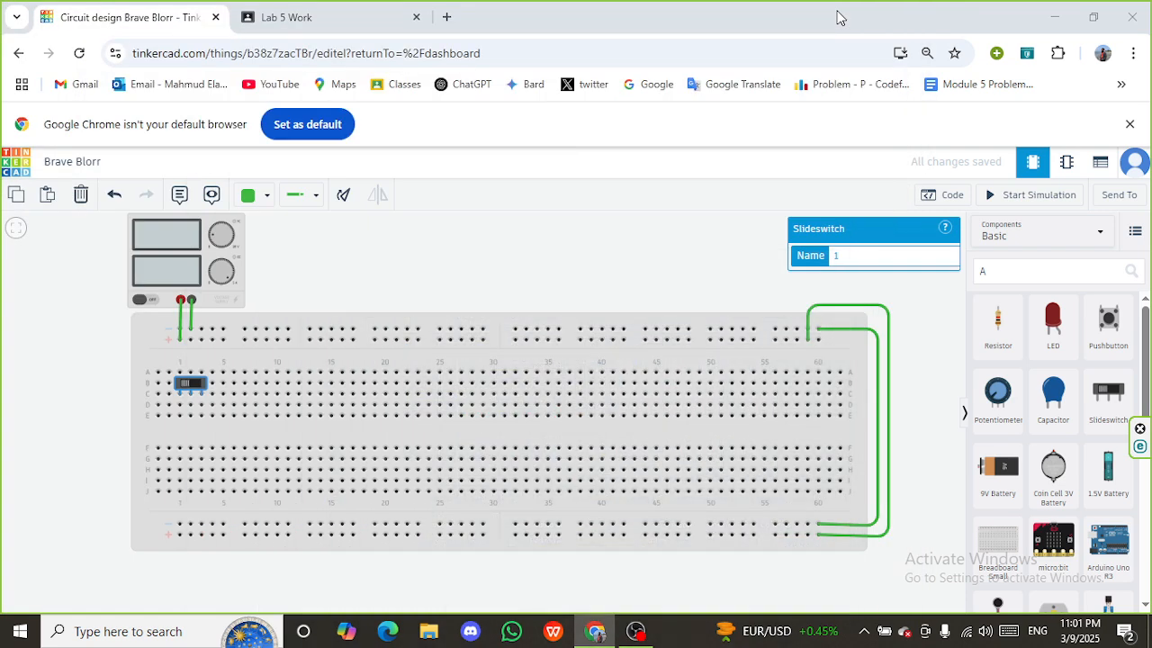
pyautogui.click(995, 263)
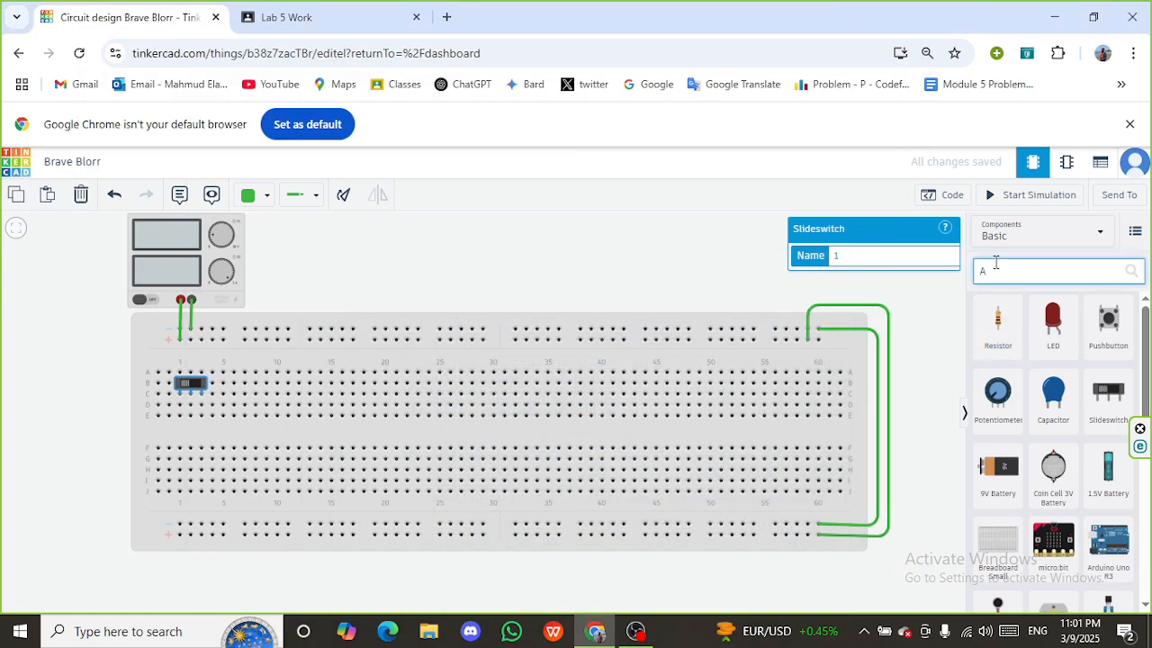
pyautogui.write('nd')
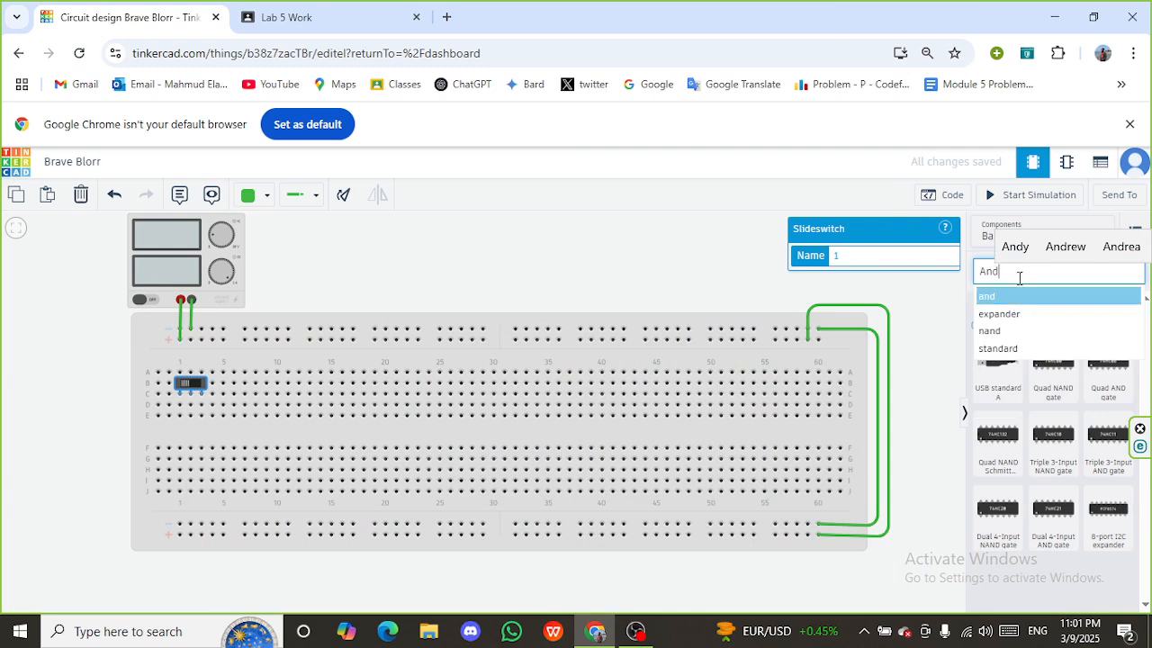
pyautogui.write(' ga')
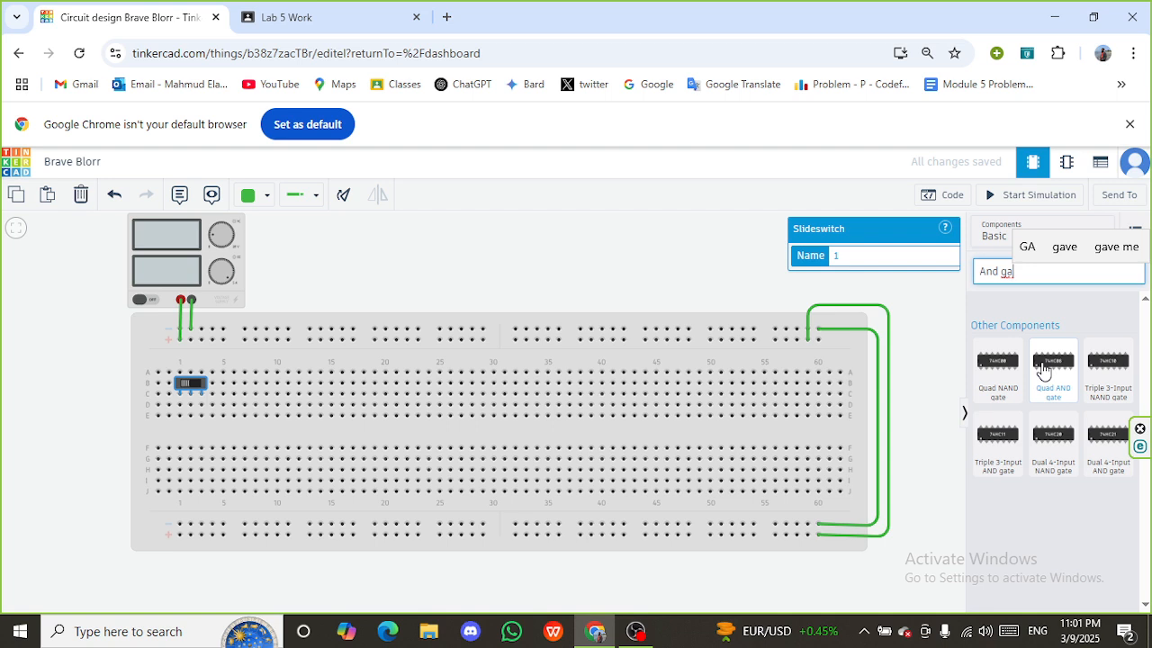
pyautogui.moveTo(1043, 369); pyautogui.dragTo(322, 431)
pyautogui.click(458, 255)
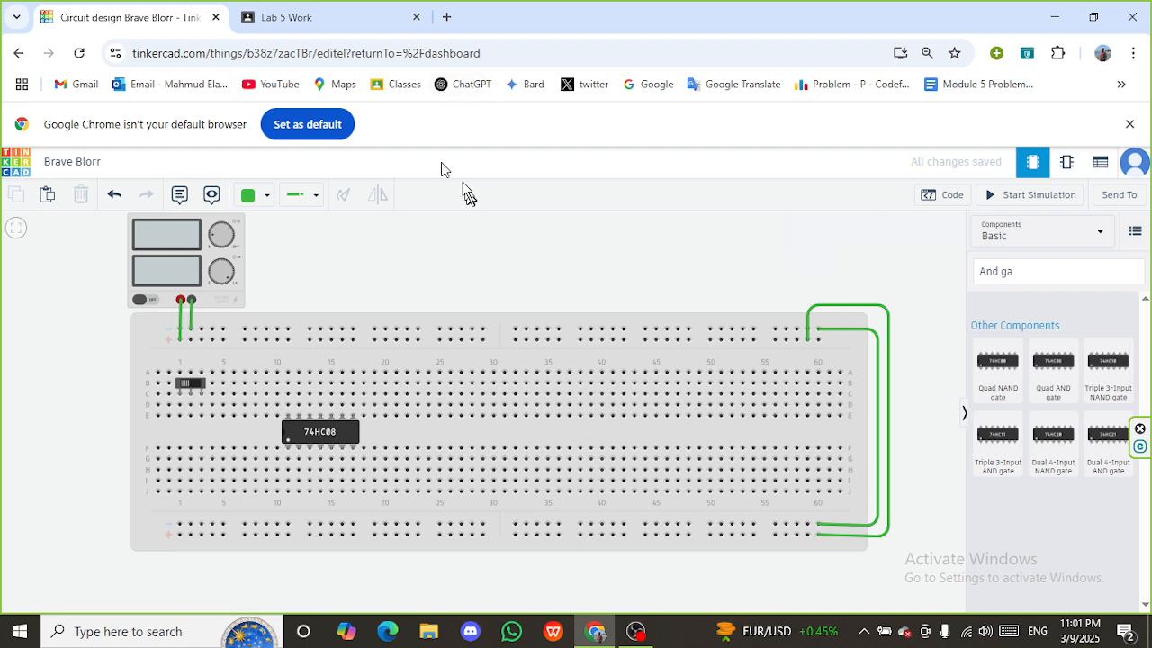
# Step: Check the flip-flop figure again and search Google for "and gate ic pin diagram" in a new browser tab
pyautogui.click(326, 18)
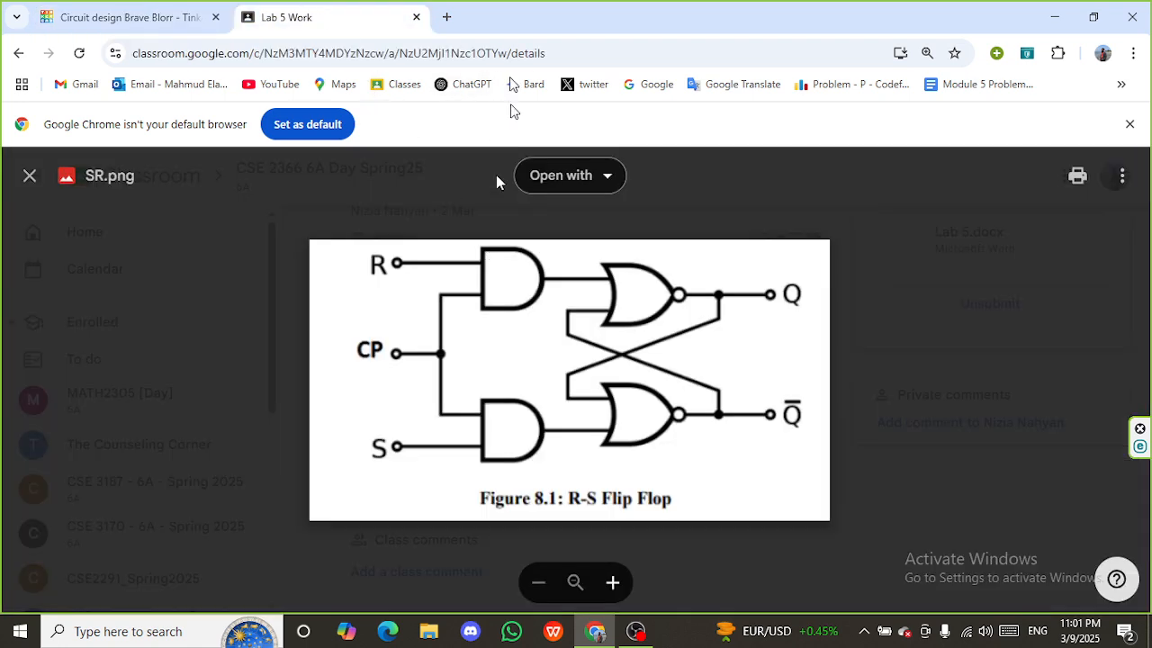
pyautogui.click(446, 17)
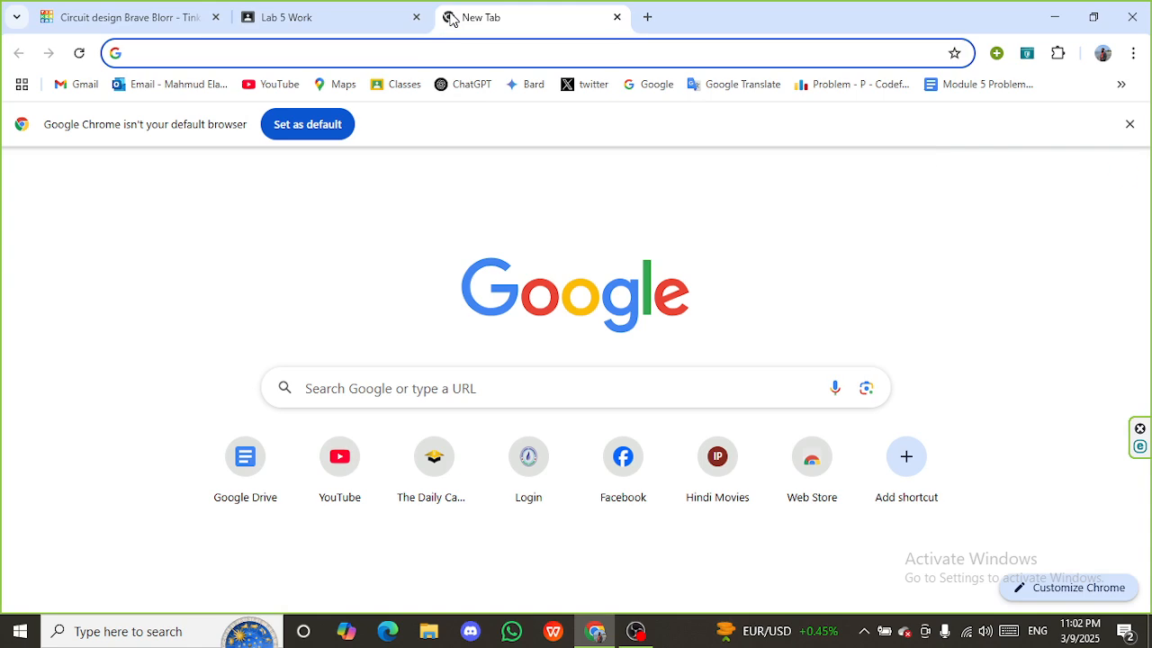
pyautogui.write('and ')
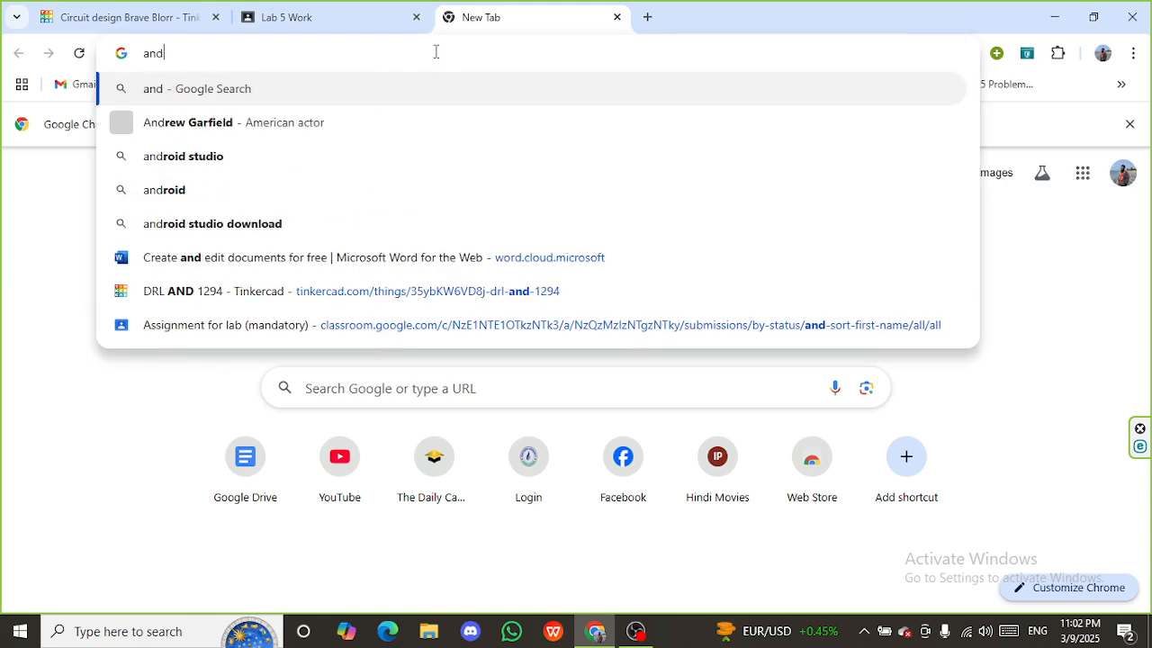
pyautogui.write('gate')
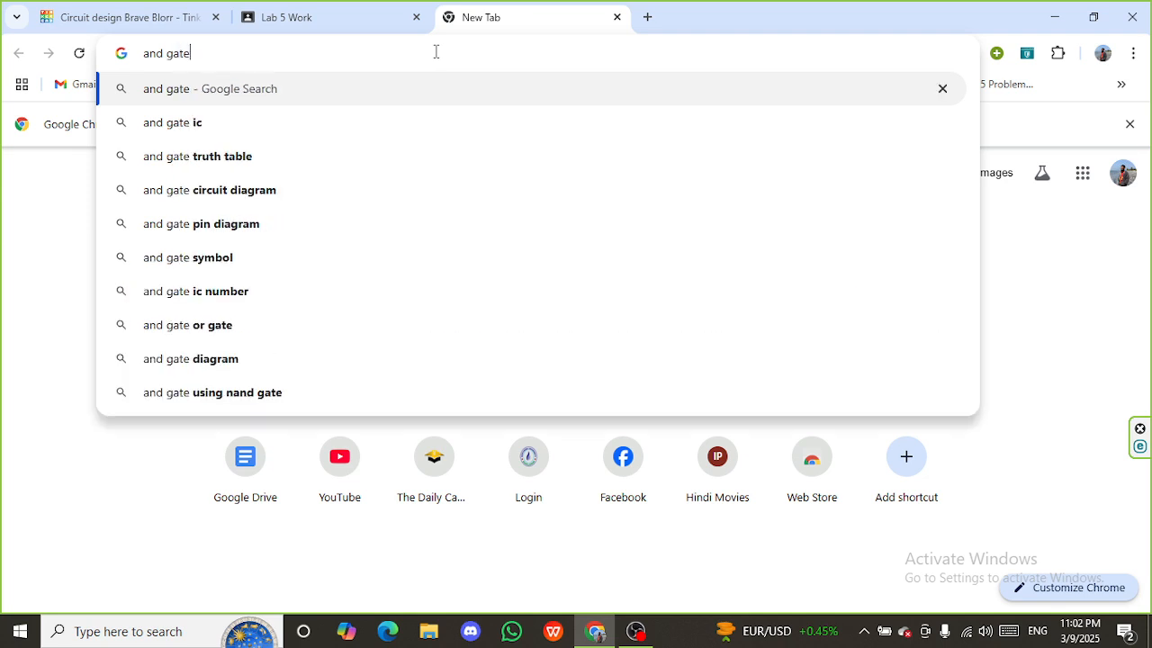
pyautogui.write(' ic')
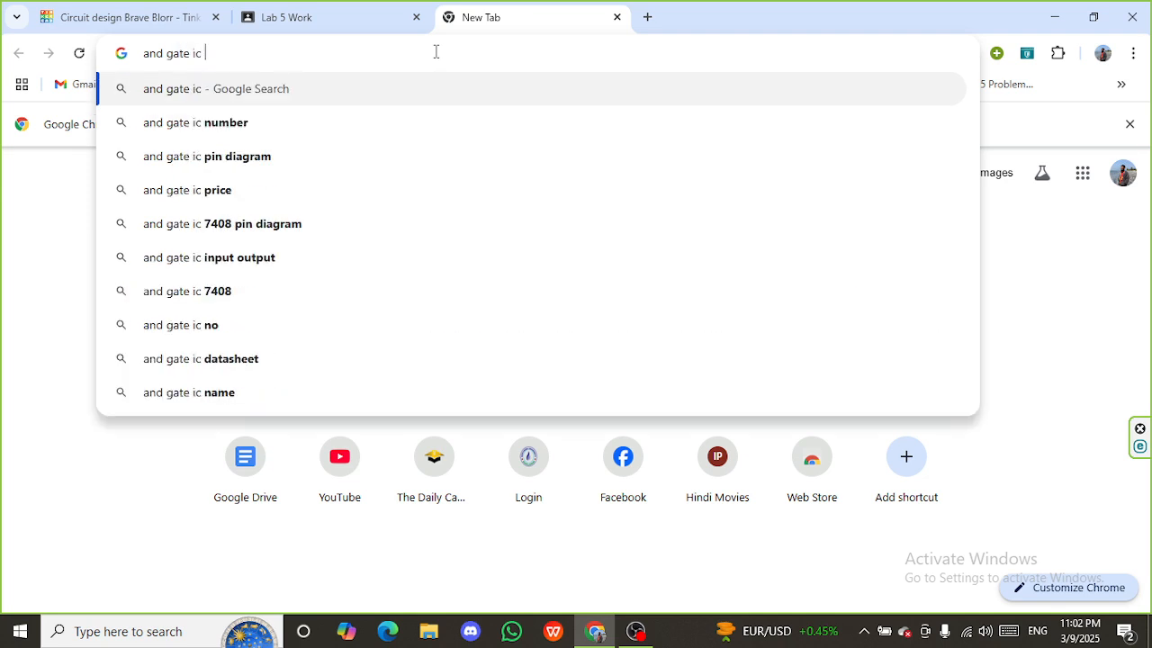
pyautogui.press('Down')
pyautogui.press('Down')
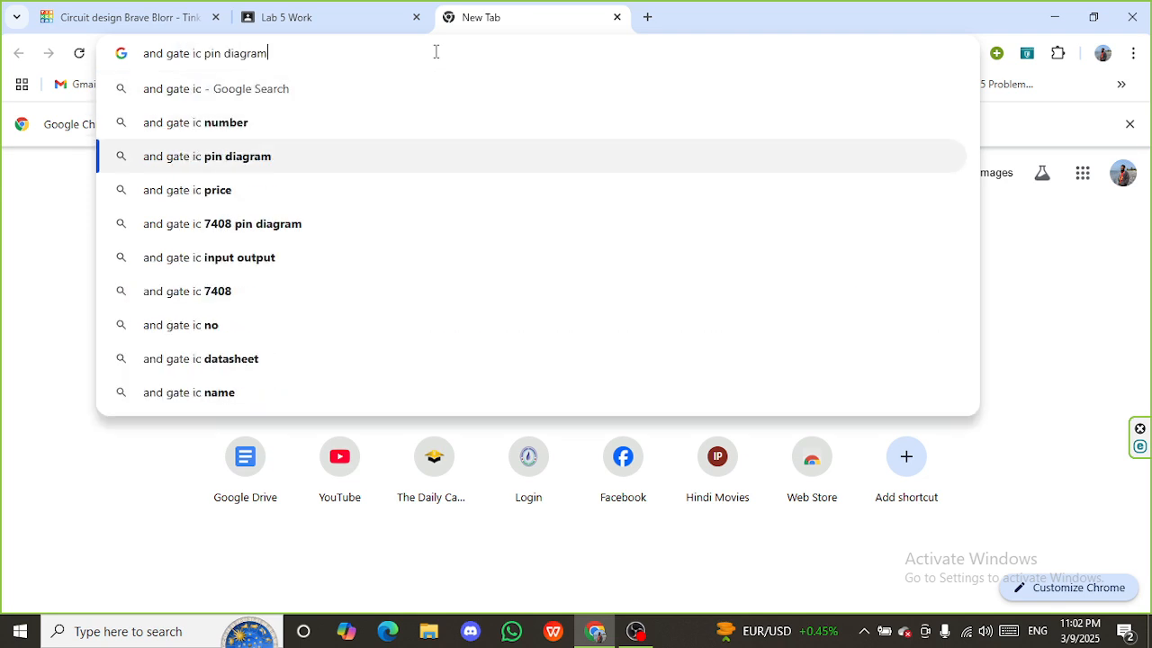
pyautogui.press('Return')
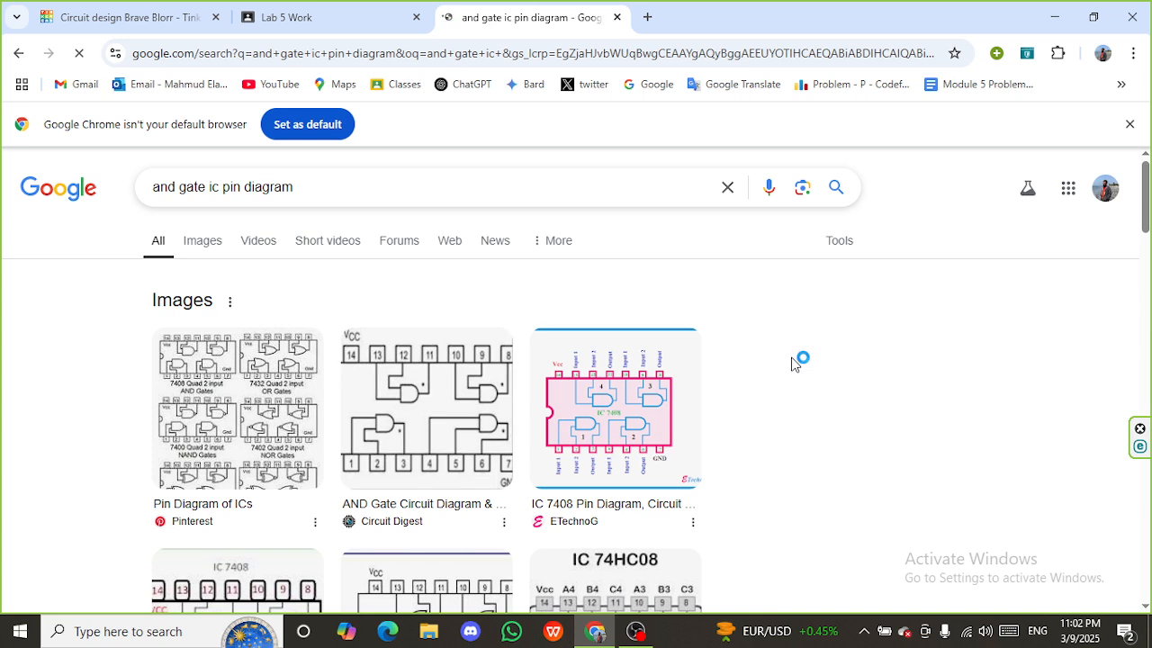
# Step: Open the Circuit Digest AND gate article from the image results and examine its enlarged IC pin diagram
pyautogui.click(427, 410)
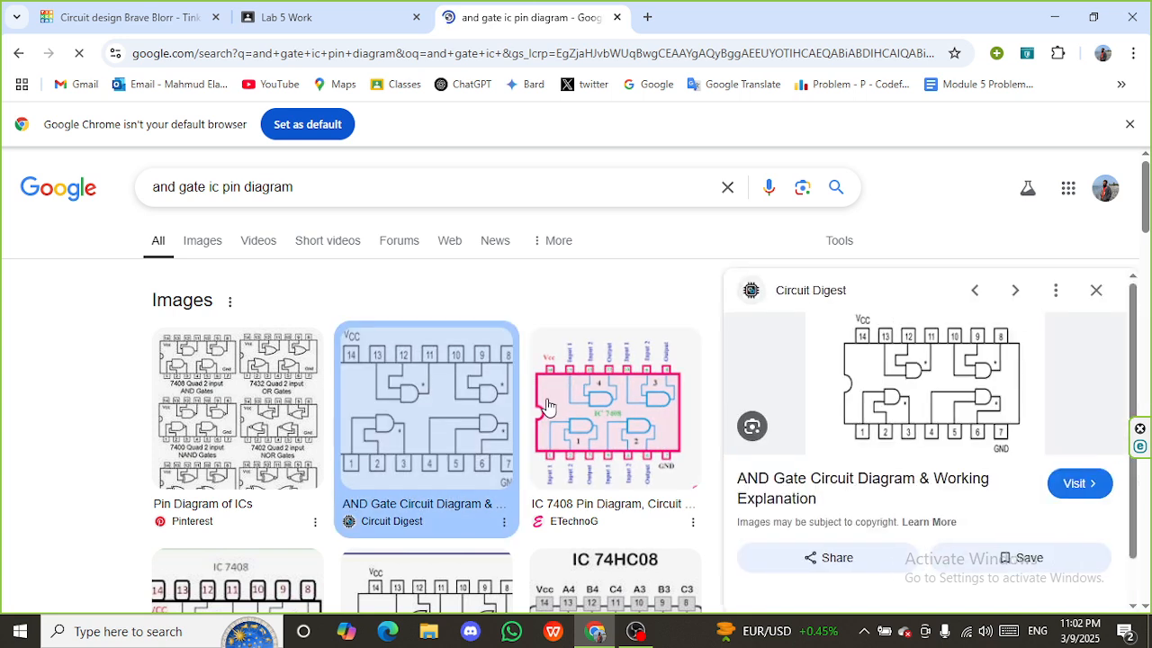
pyautogui.click(879, 423)
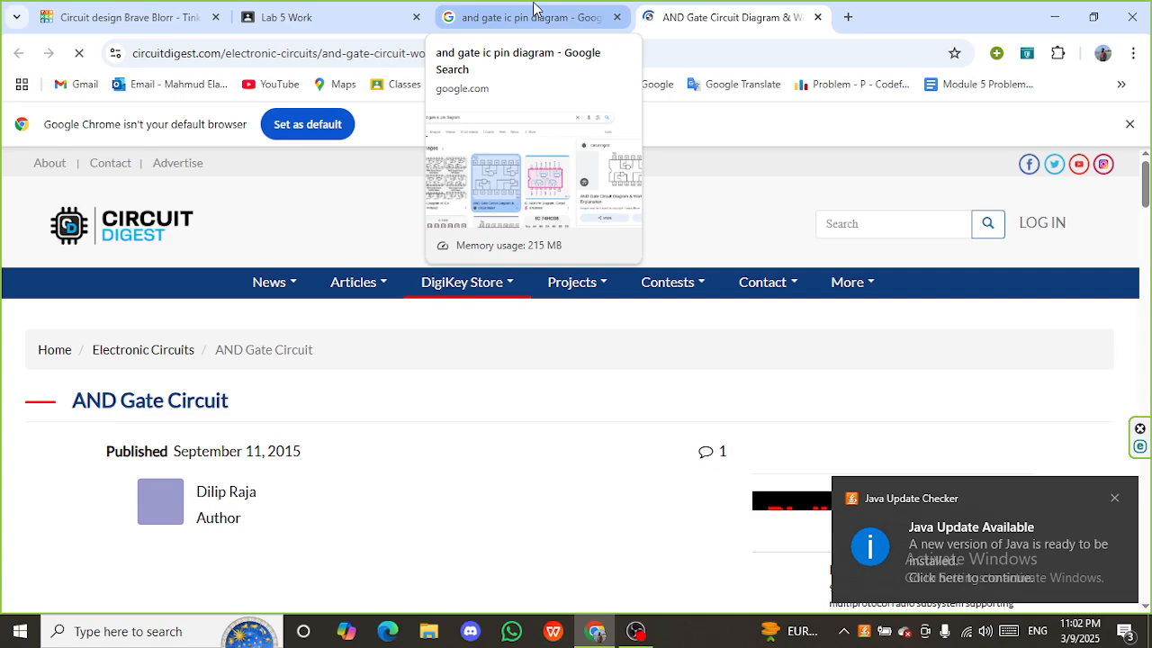
pyautogui.scroll(-4, 395, 337)
pyautogui.scroll(-8, 395, 339)
pyautogui.scroll(1, 395, 339)
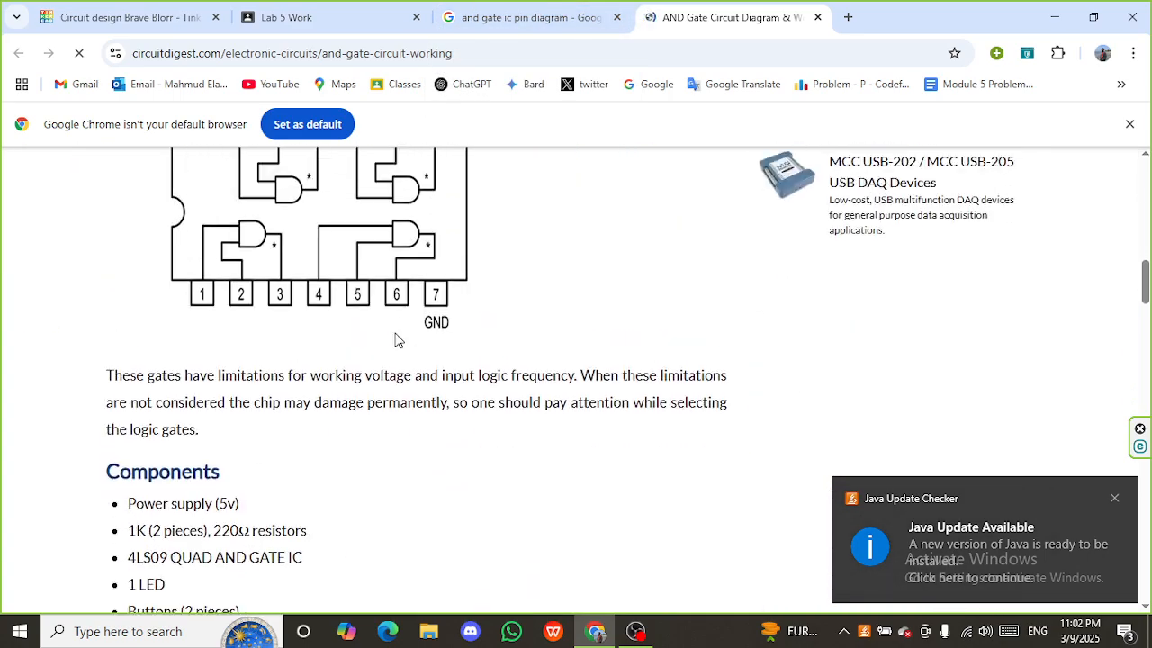
pyautogui.scroll(2, 395, 339)
pyautogui.scroll(1, 395, 339)
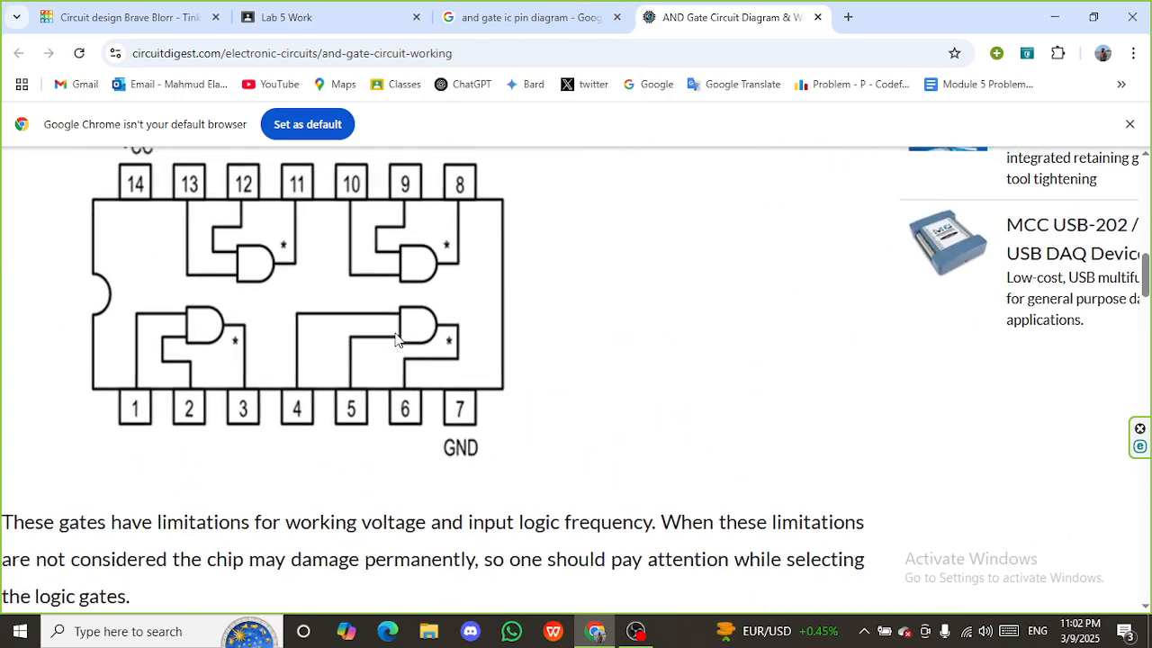
pyautogui.hscroll(-1, 395, 339)
# Step: Compare the flip-flop figure and the AND gate pin diagram with the pins of the 74HC08 in the Tinkercad circuit
pyautogui.click(366, 8)
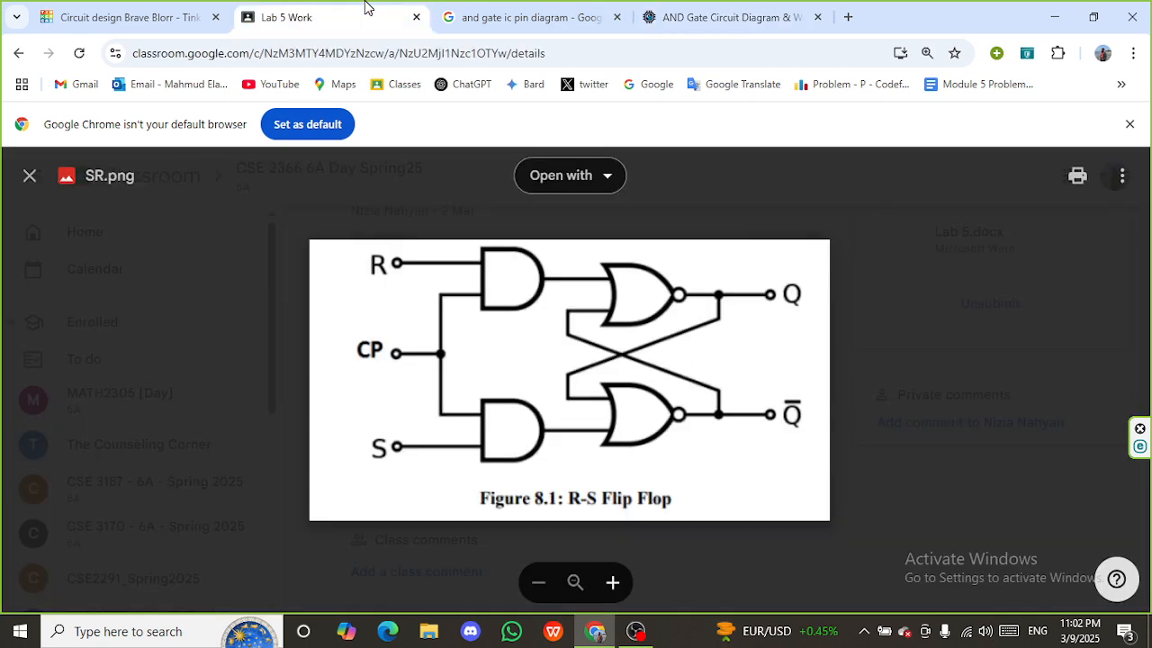
pyautogui.click(133, 11)
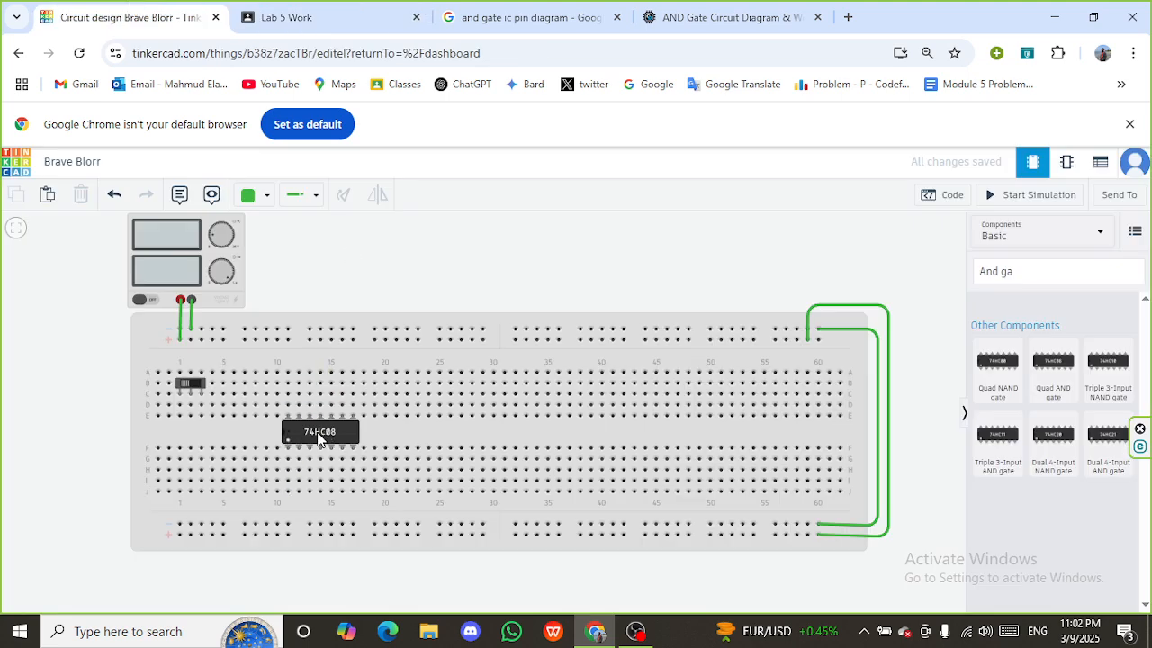
pyautogui.click(691, 8)
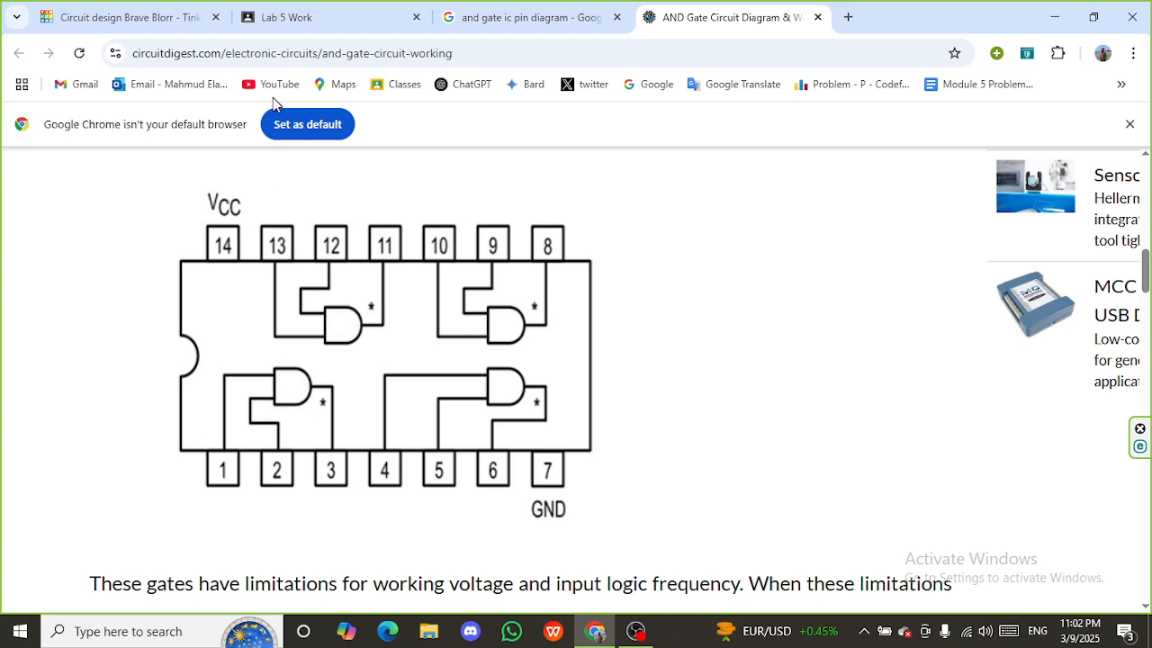
pyautogui.click(121, 14)
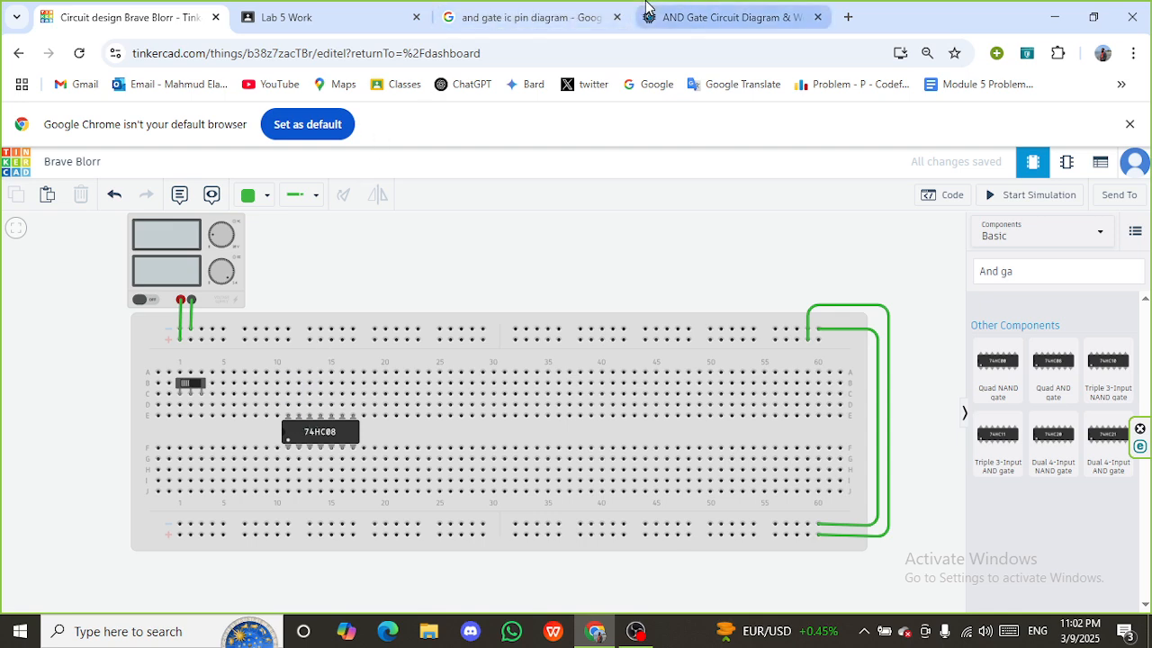
pyautogui.click(720, 17)
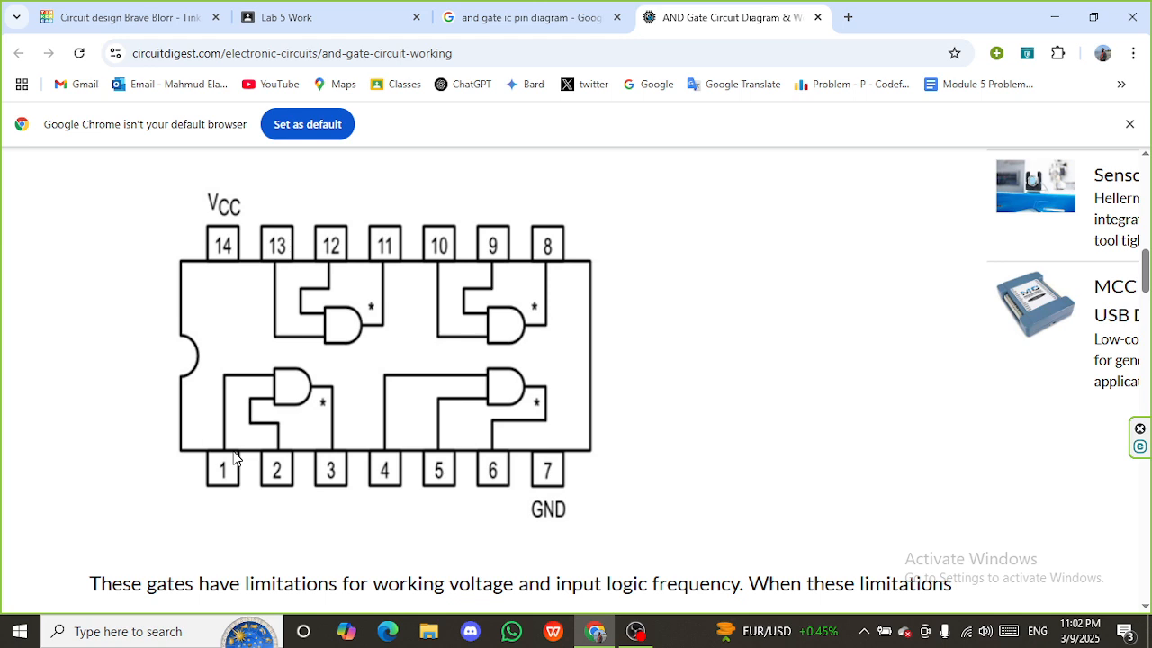
pyautogui.click(135, 17)
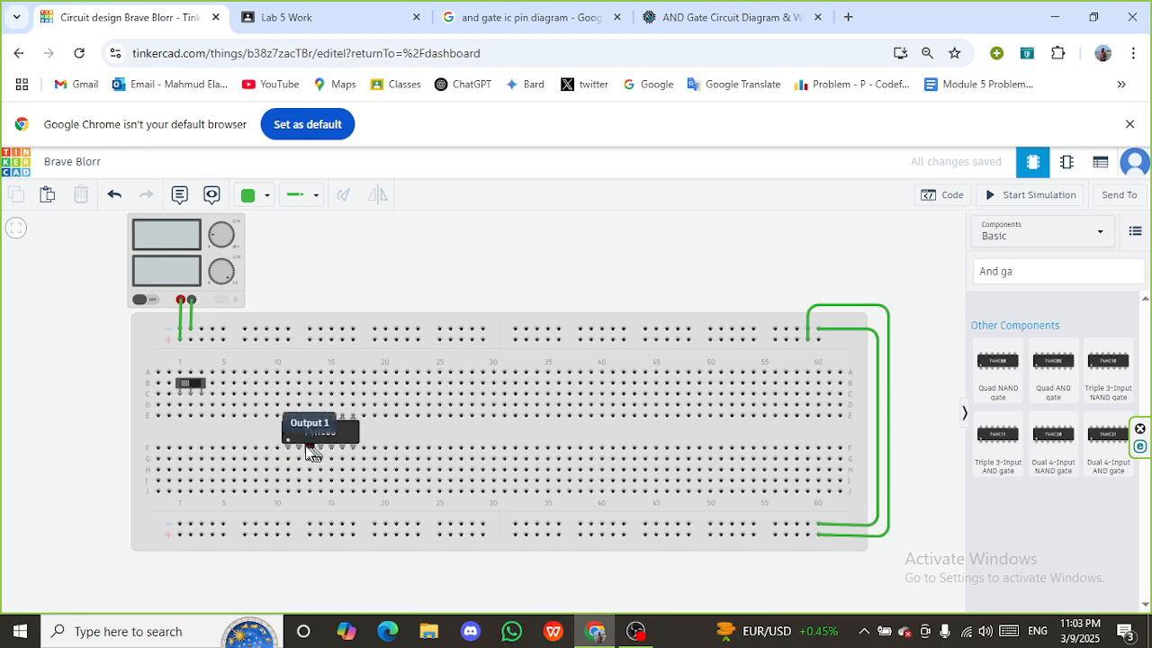
pyautogui.click(635, 631)
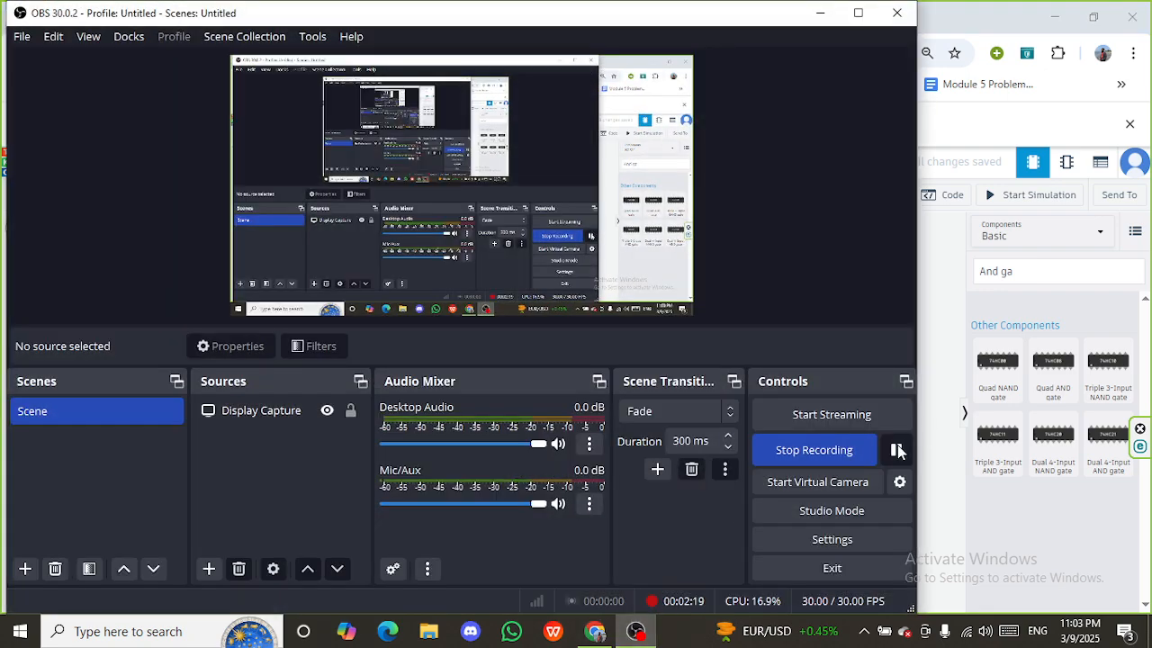
pyautogui.click(896, 449)
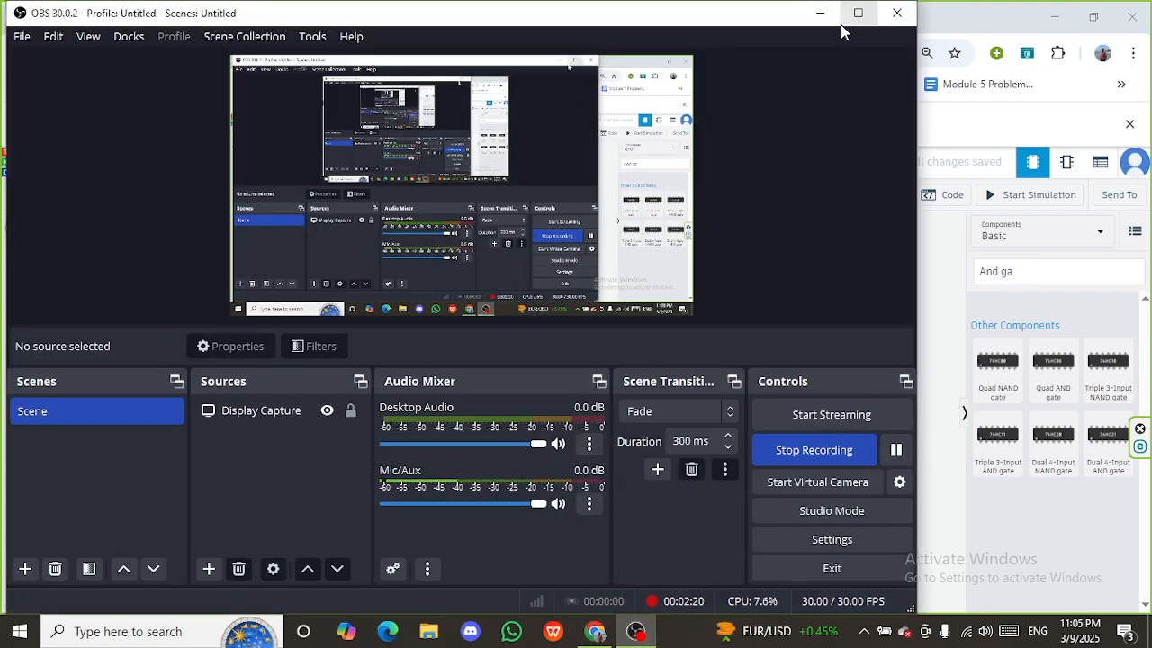
pyautogui.click(820, 13)
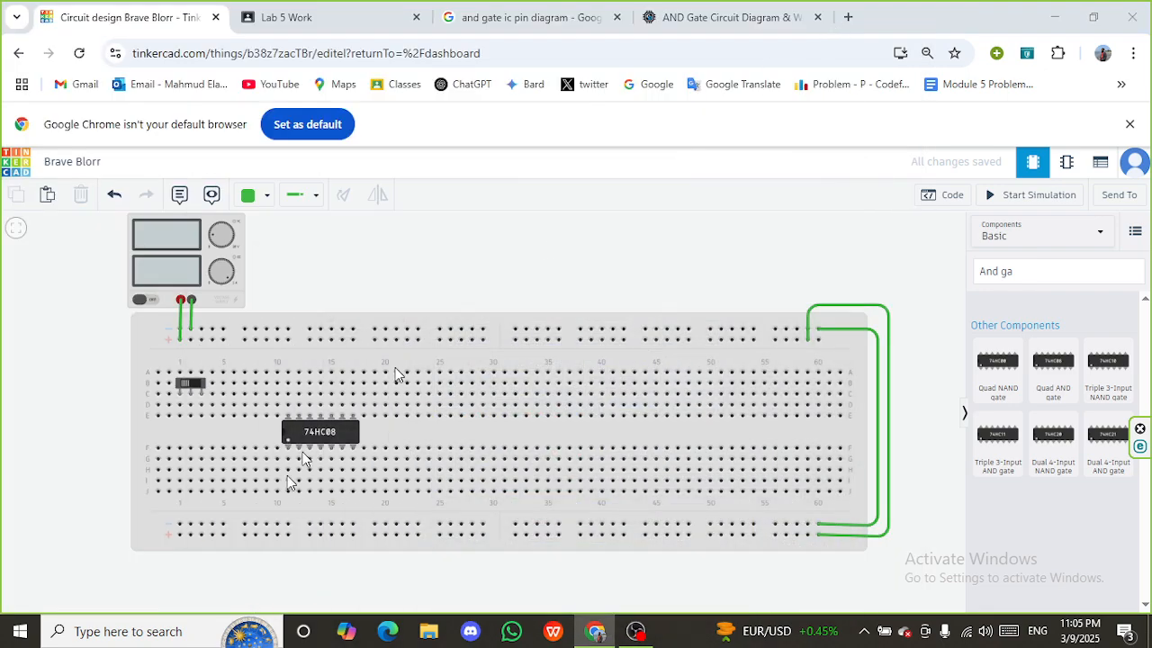
# Step: Wire the 74HC08's power pin from row A, column 11 to the breadboard's upper positive rail
pyautogui.click(288, 373)
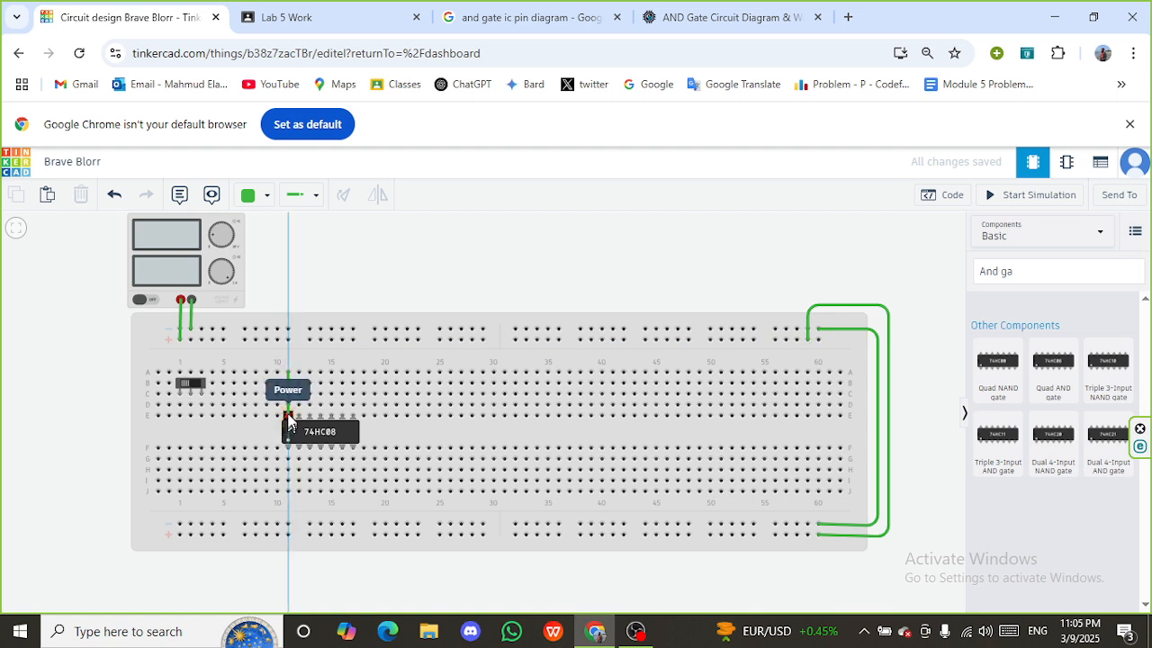
pyautogui.click(288, 345)
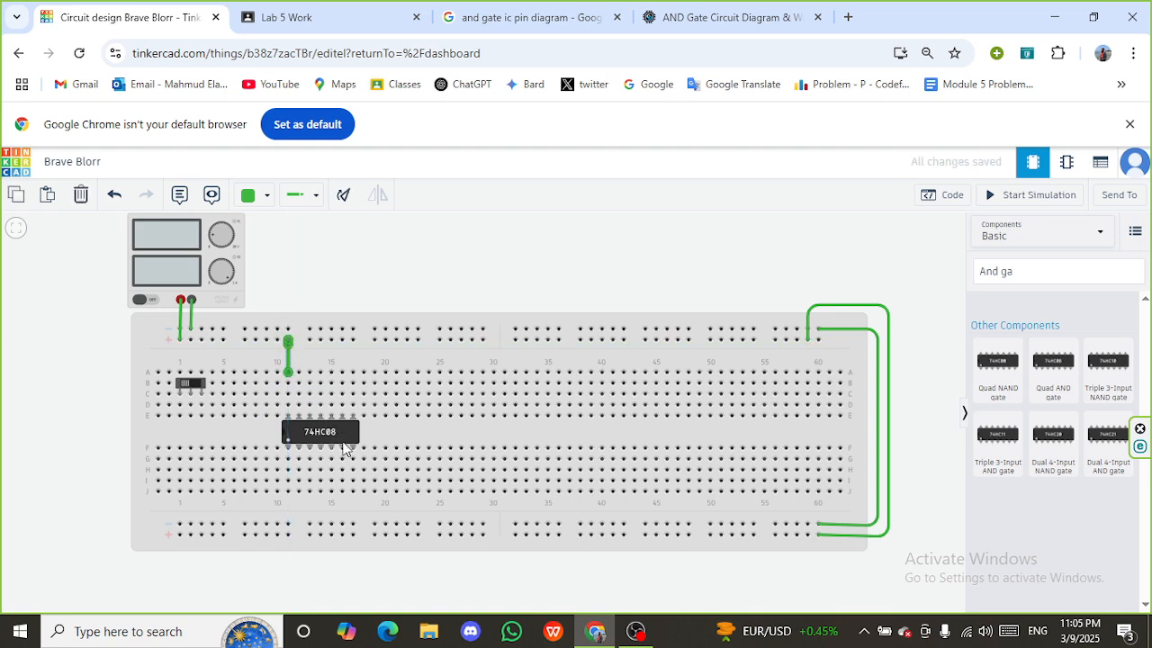
# Step: Wire the 74HC08's ground pin from row J, column 17 to the breadboard's lower negative rail
pyautogui.click(354, 493)
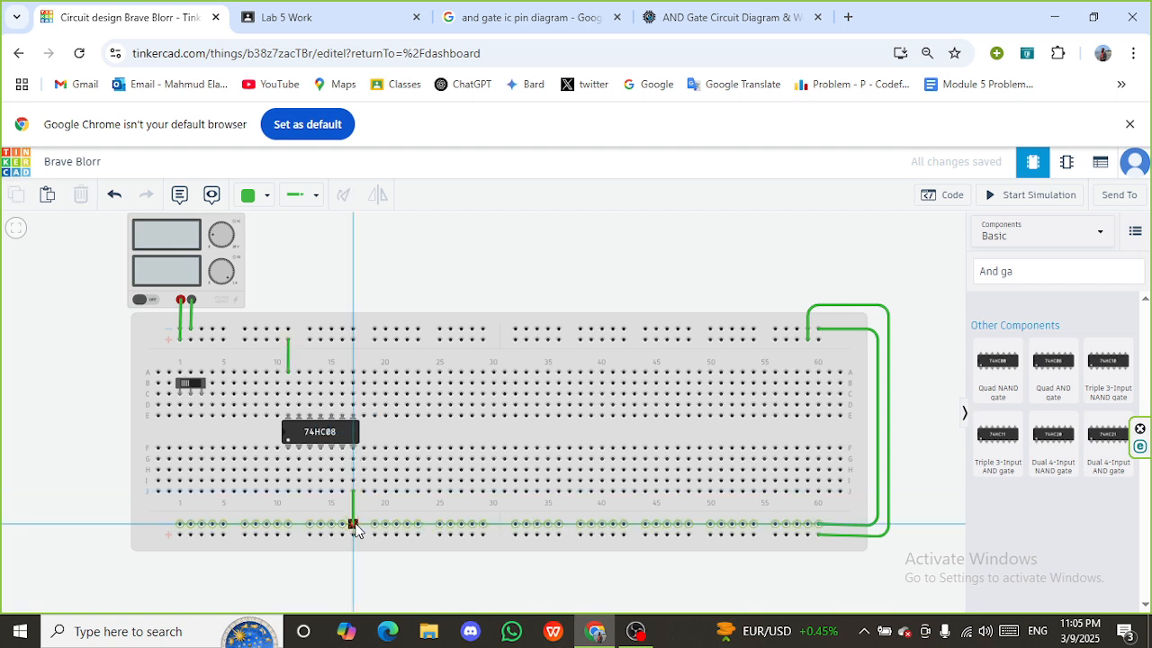
pyautogui.click(352, 525)
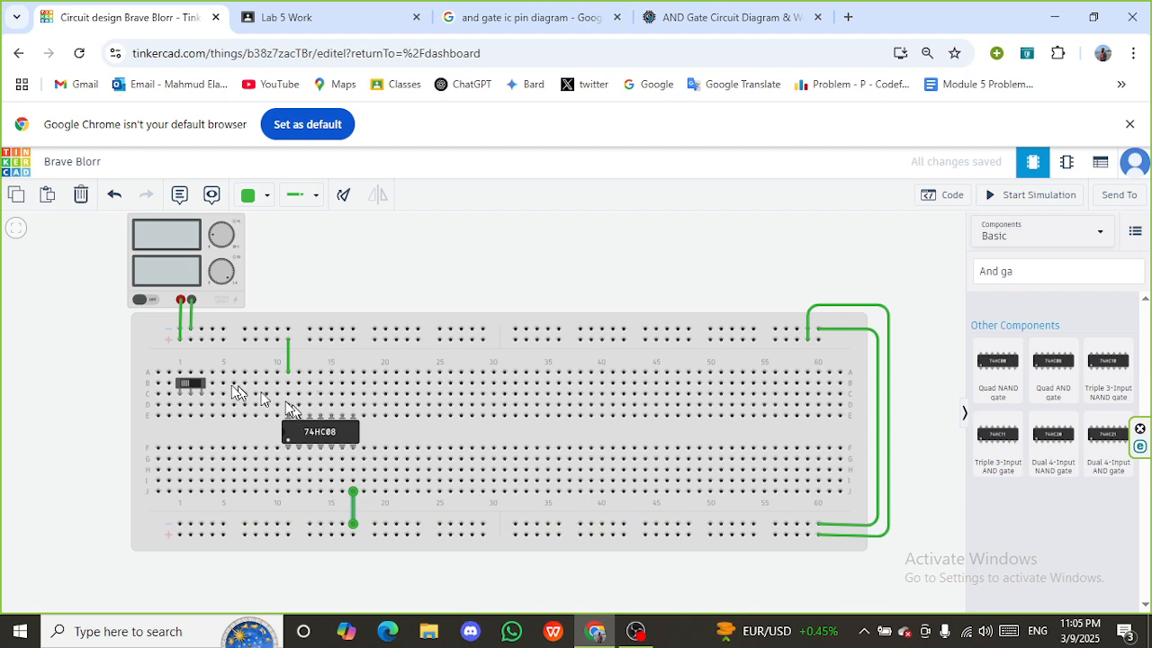
# Step: Wire the slideswitch's outer terminals from A1 to the upper negative rail and from A3 to the upper positive rail
pyautogui.click(180, 374)
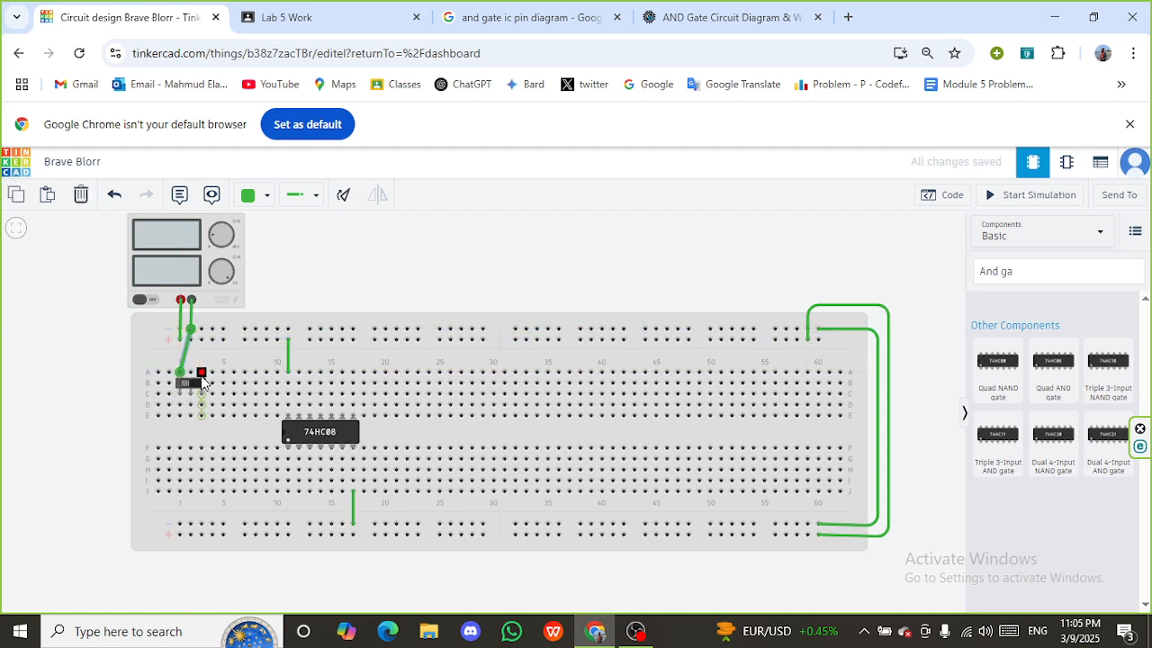
pyautogui.click(202, 373)
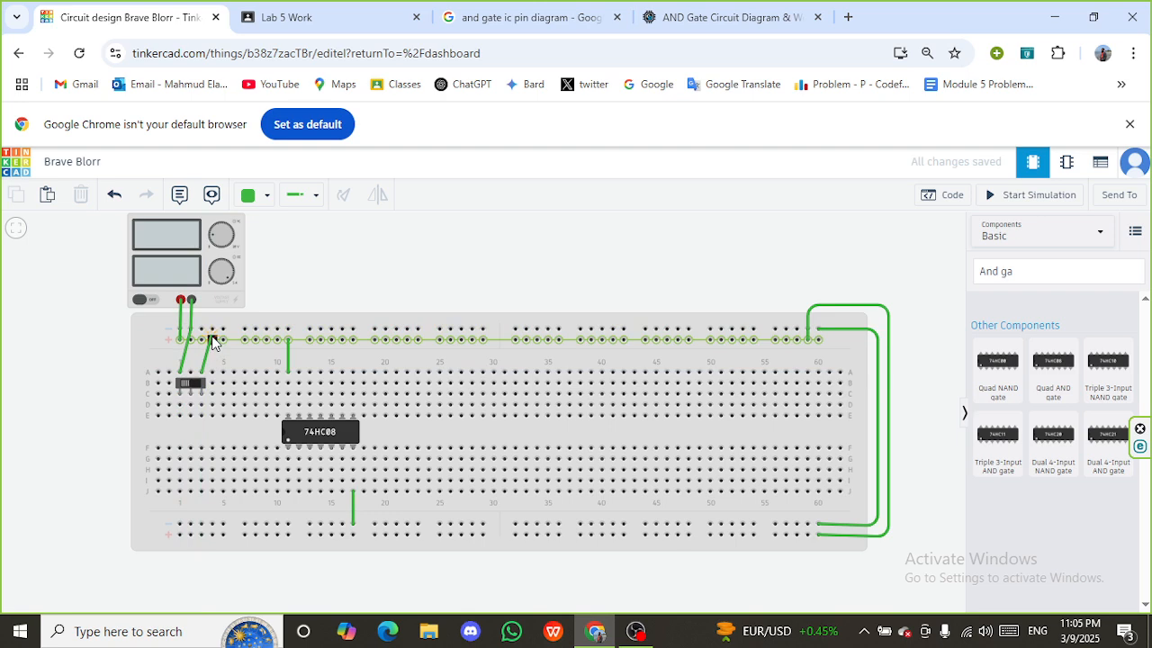
pyautogui.click(212, 339)
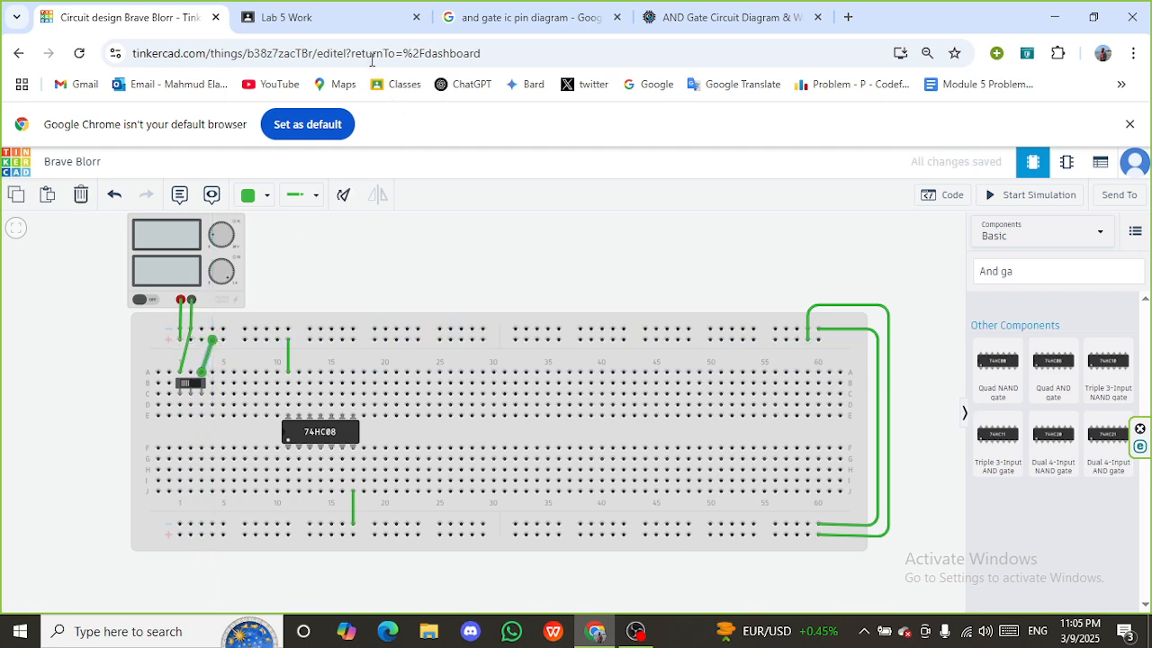
# Step: Using the flip-flop figure as reference, wire the first slideswitch's common terminal from D2 to D12 at the 74HC08
pyautogui.click(324, 16)
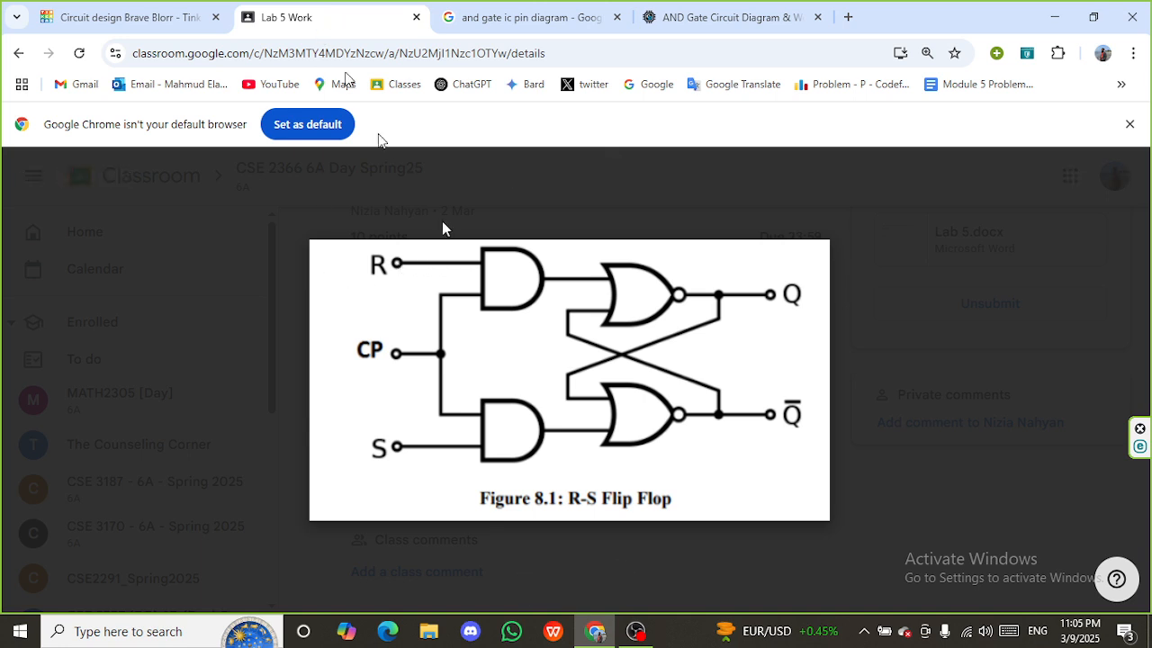
pyautogui.click(185, 16)
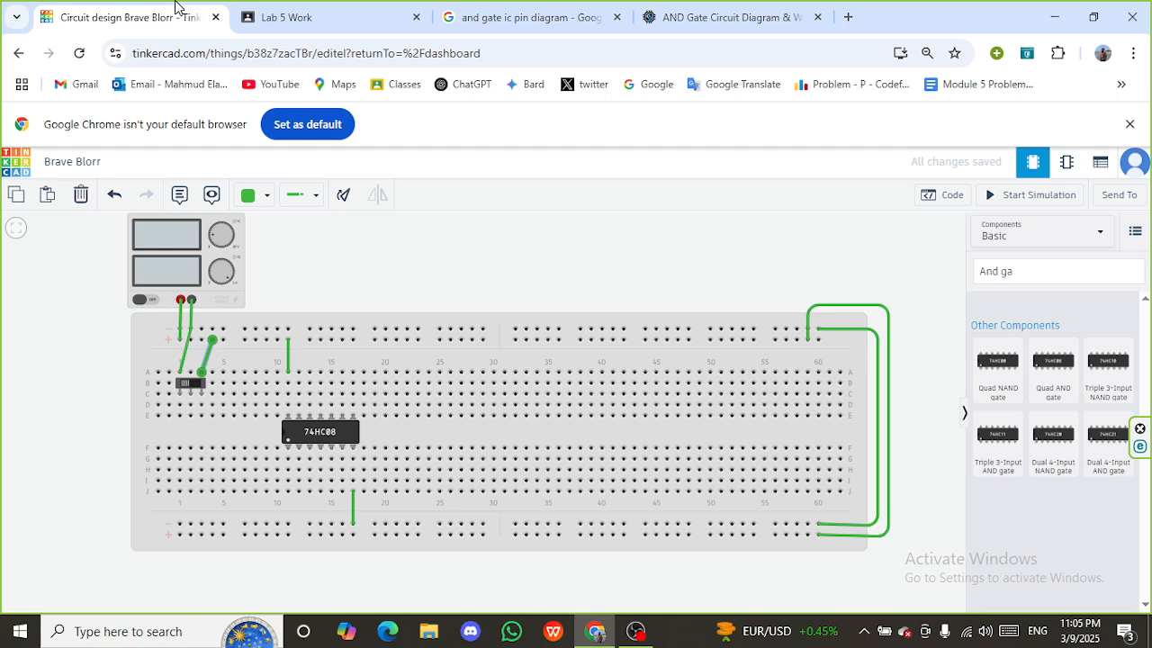
pyautogui.click(191, 404)
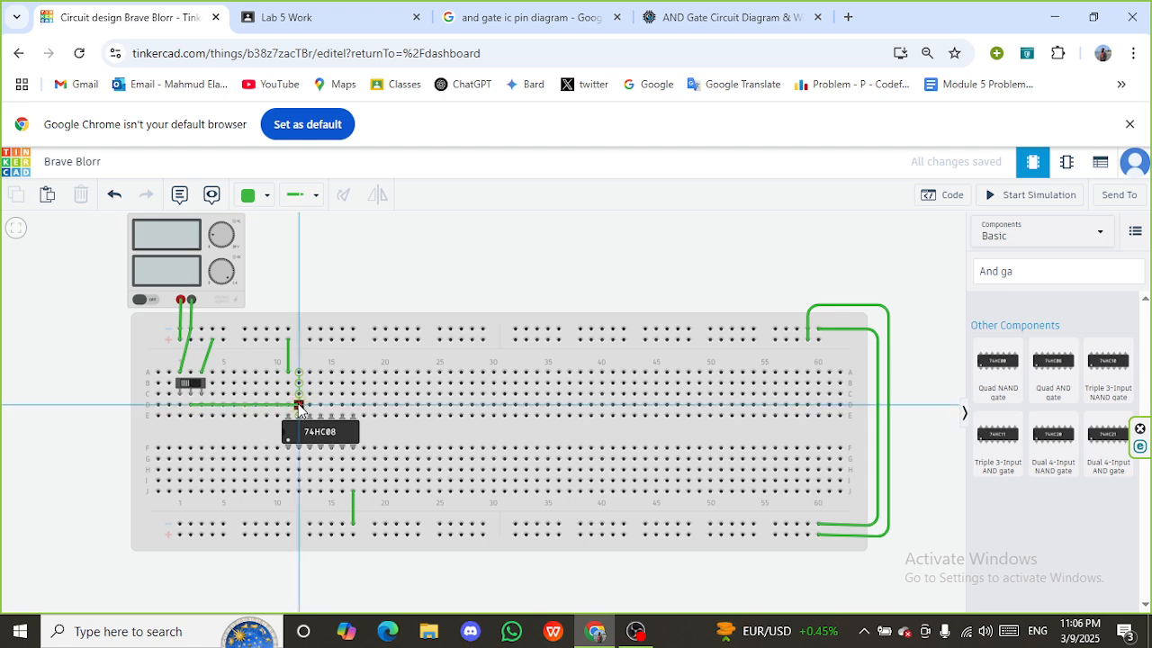
pyautogui.click(316, 24)
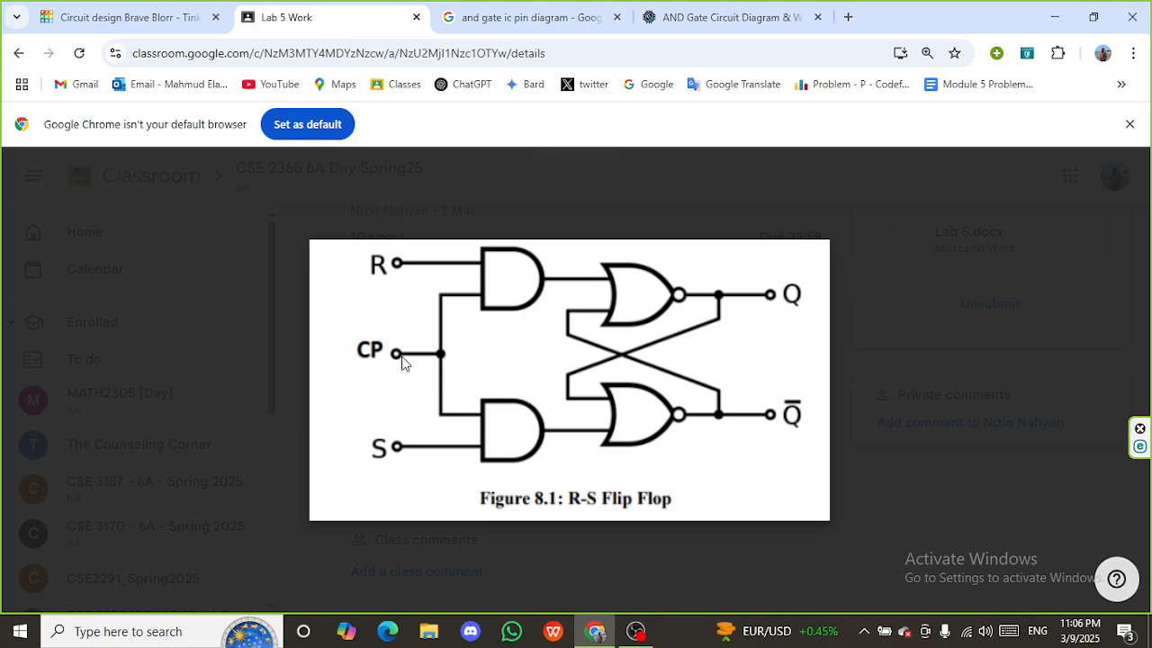
pyautogui.click(158, 18)
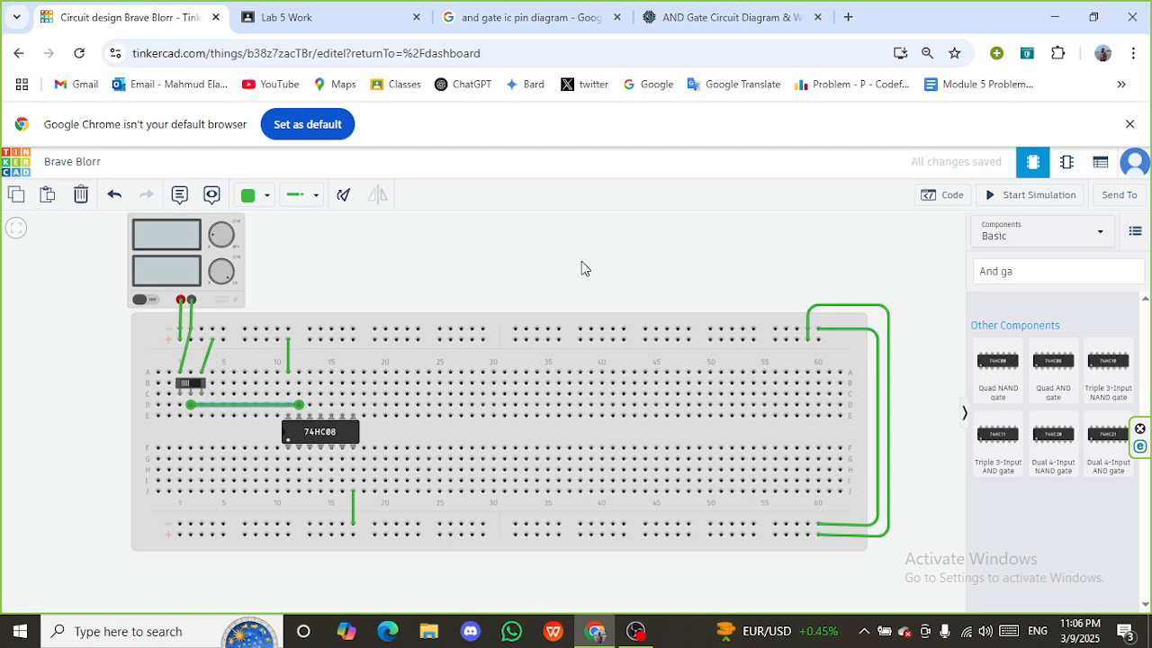
# Step: Clear the component search and place a second slideswitch on the breadboard at columns 7 to 9
pyautogui.tripleClick(1025, 271)
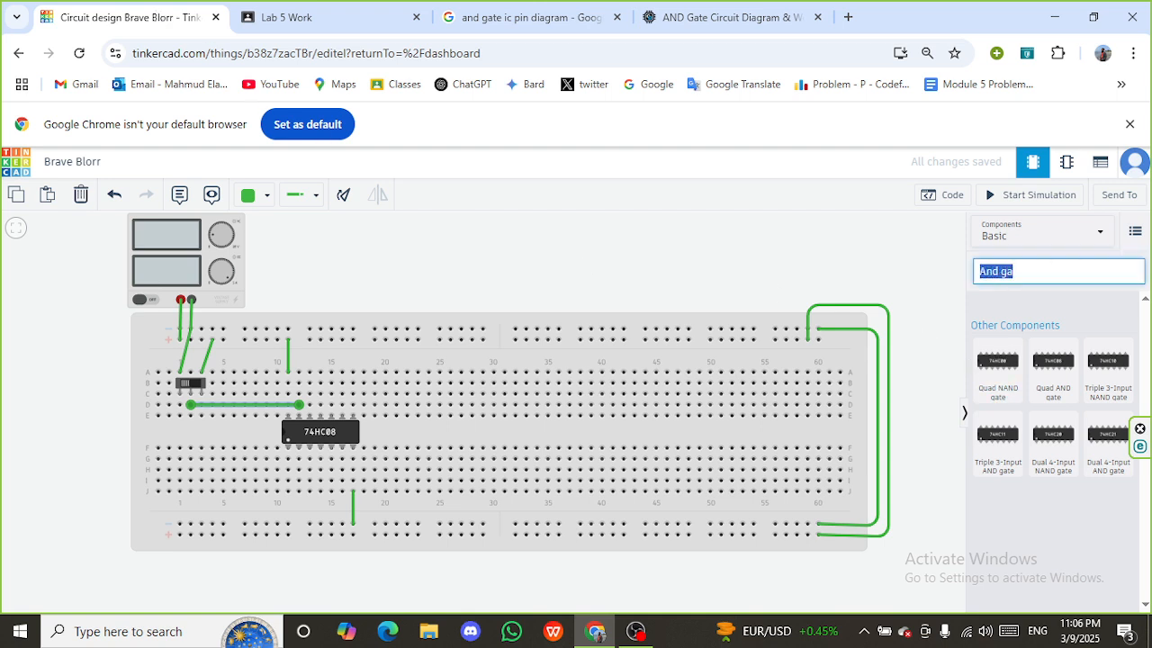
pyautogui.press('BackSpace')
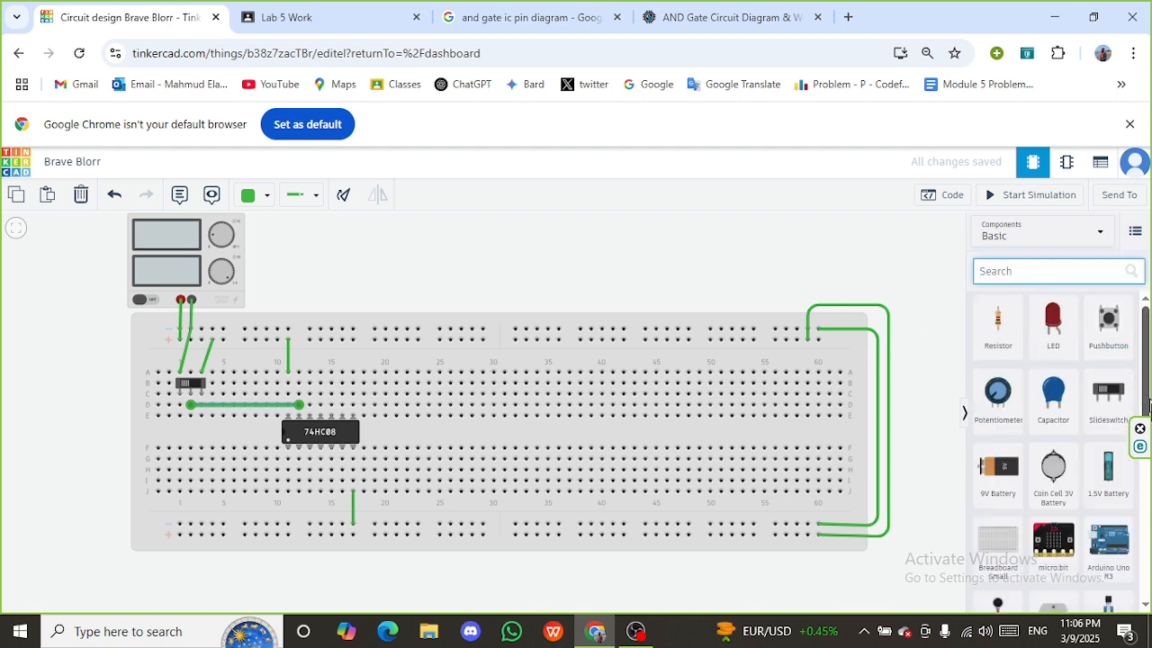
pyautogui.moveTo(1135, 408); pyautogui.dragTo(253, 398)
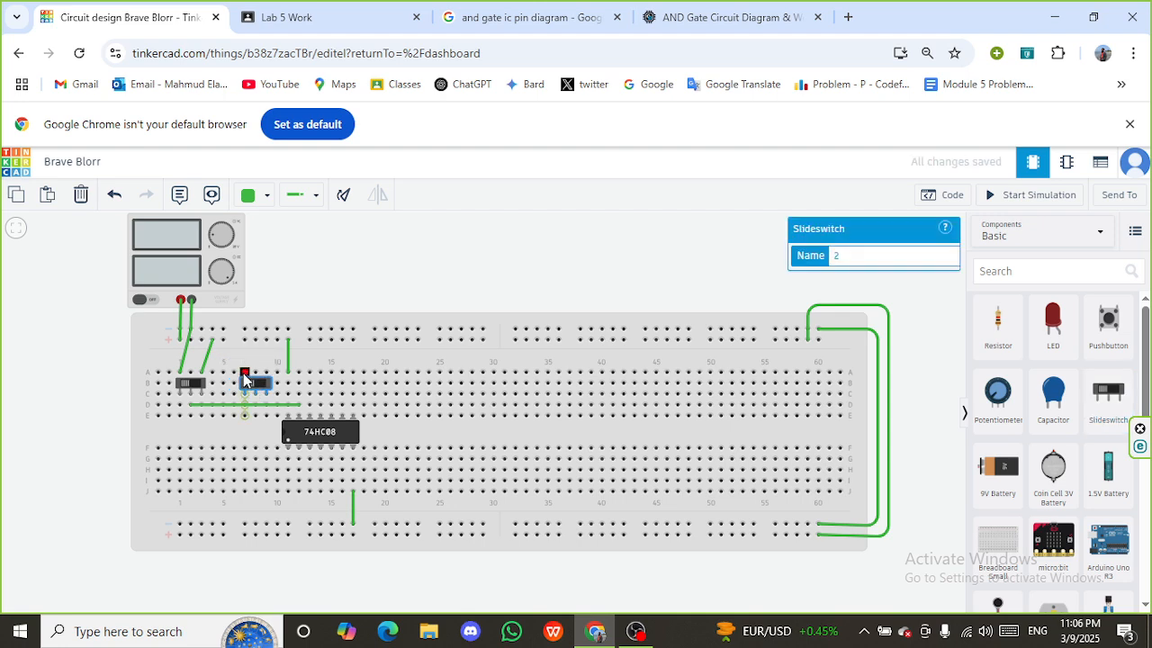
# Step: Wire the second slideswitch's outer terminals from A7 to the upper negative rail and from A9 to the upper positive rail
pyautogui.click(243, 371)
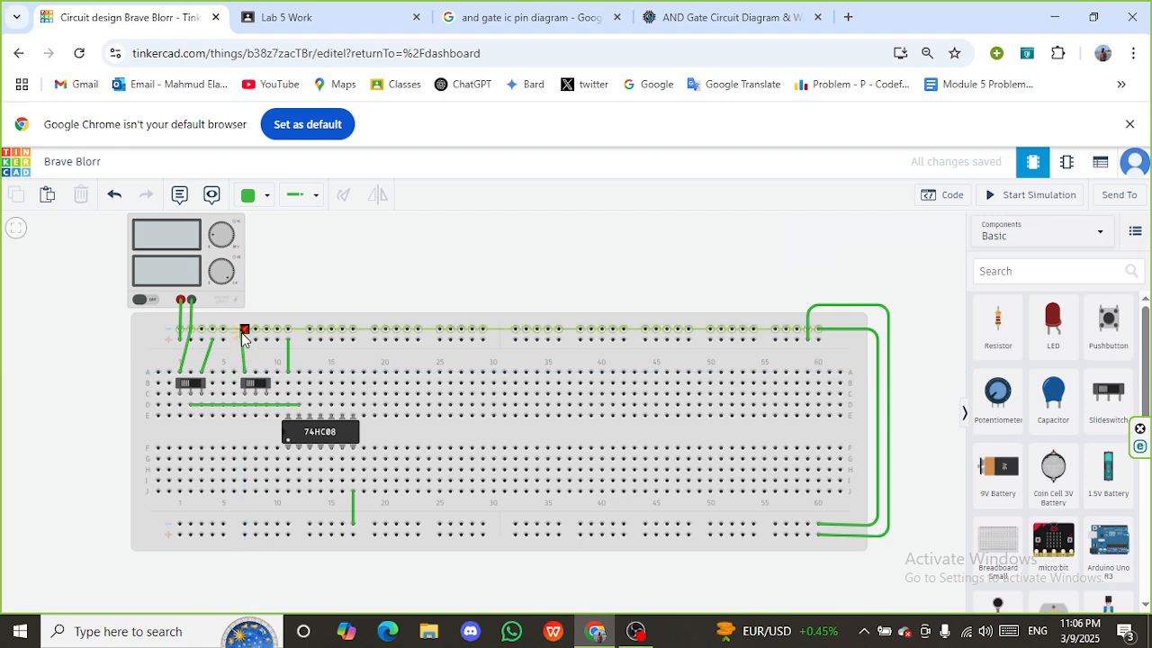
pyautogui.click(243, 330)
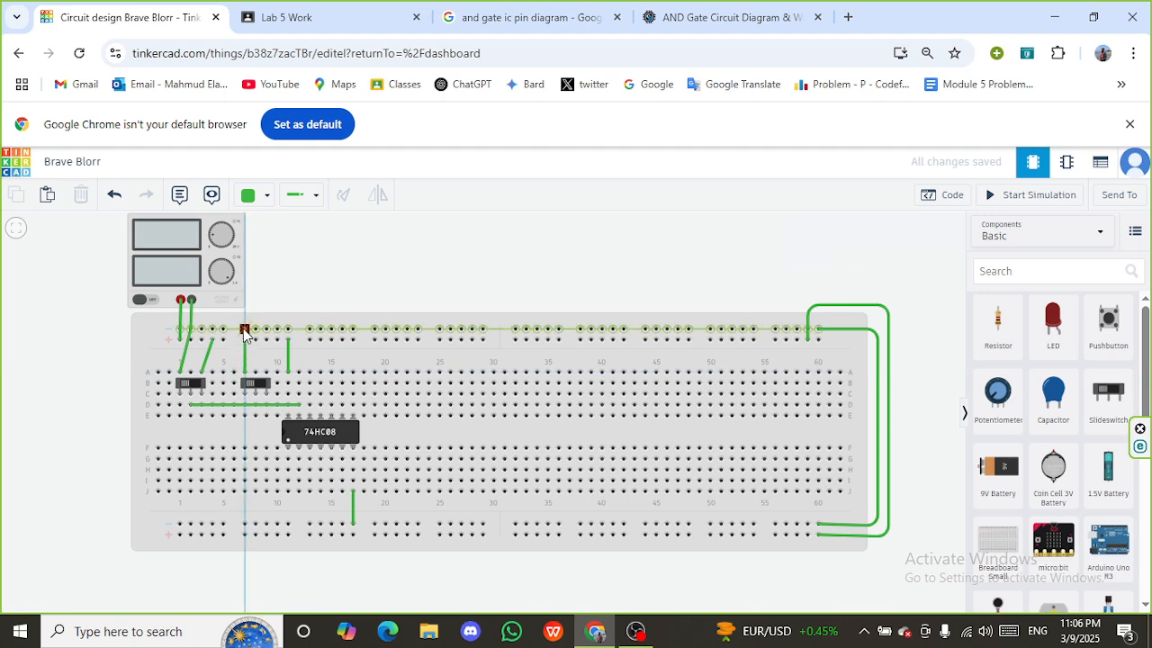
pyautogui.click(245, 330)
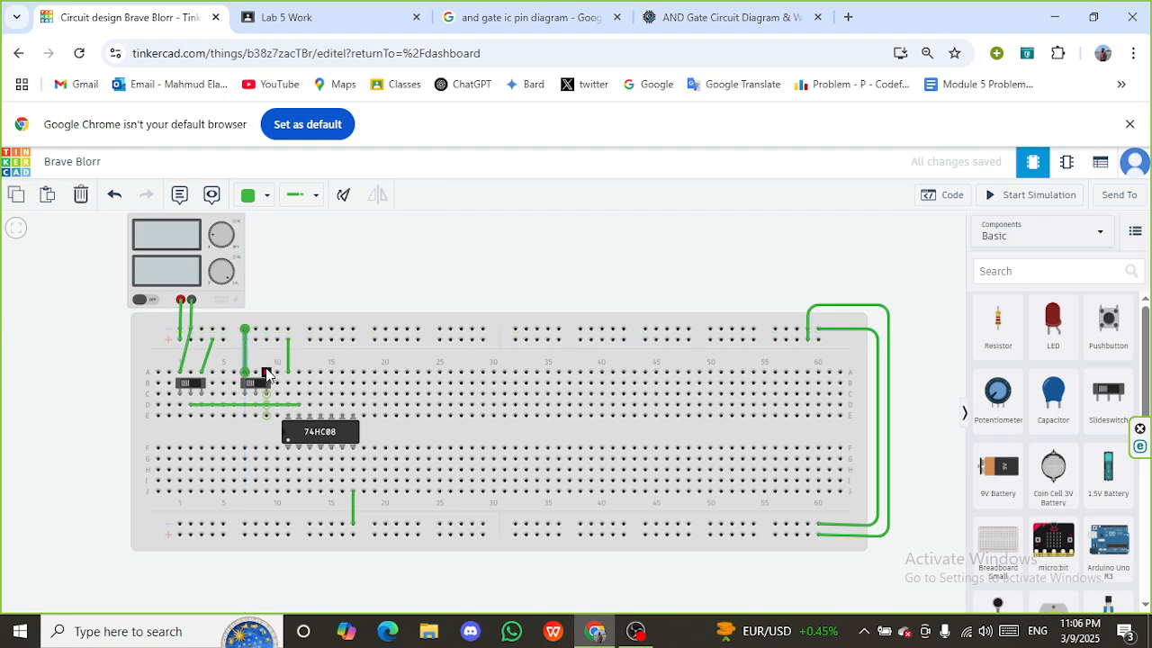
pyautogui.click(265, 371)
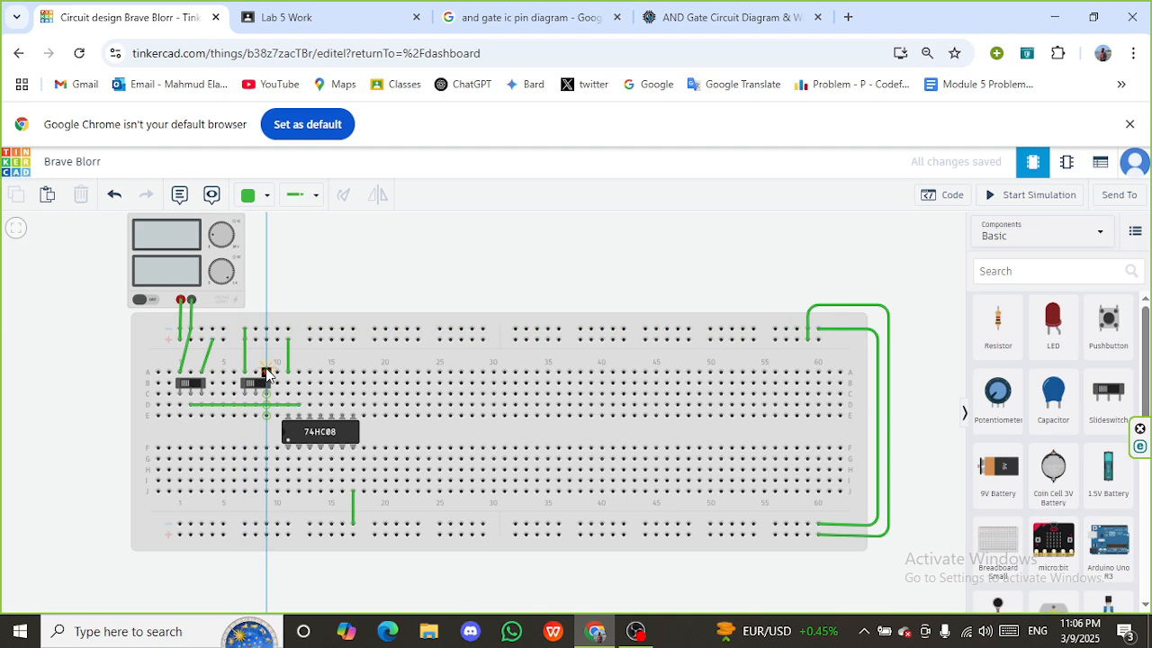
pyautogui.moveTo(266, 372); pyautogui.dragTo(266, 341)
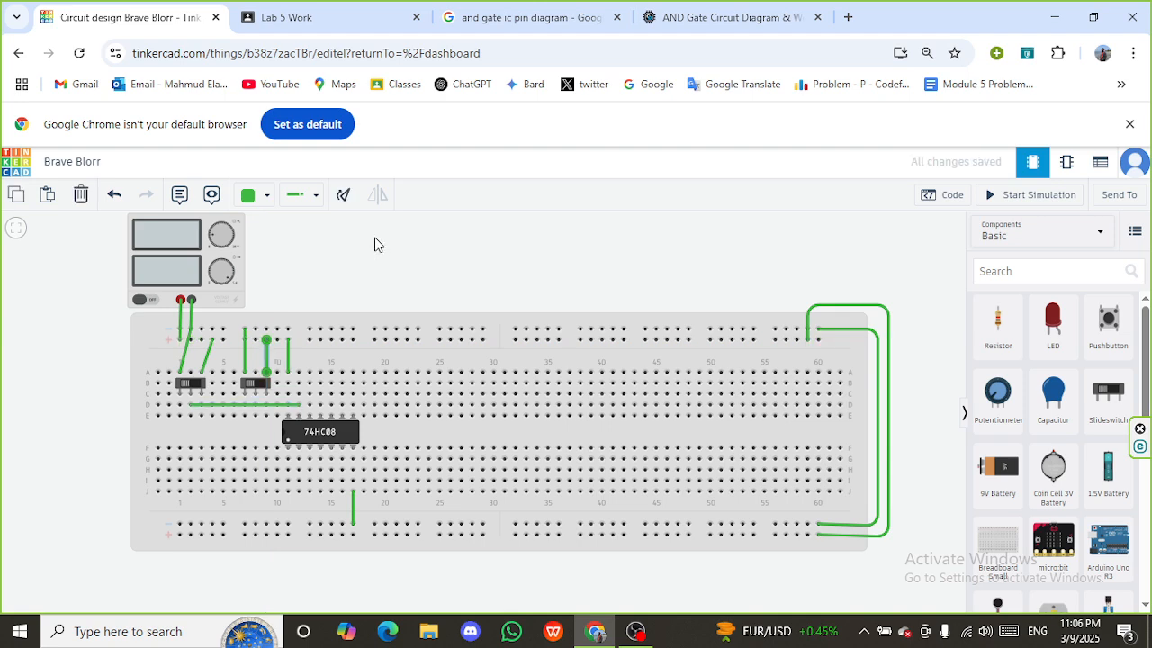
# Step: Check the CP input in the flip-flop figure and wire the second slideswitch's common terminal from E8 to E13 at the 74HC08
pyautogui.click(329, 18)
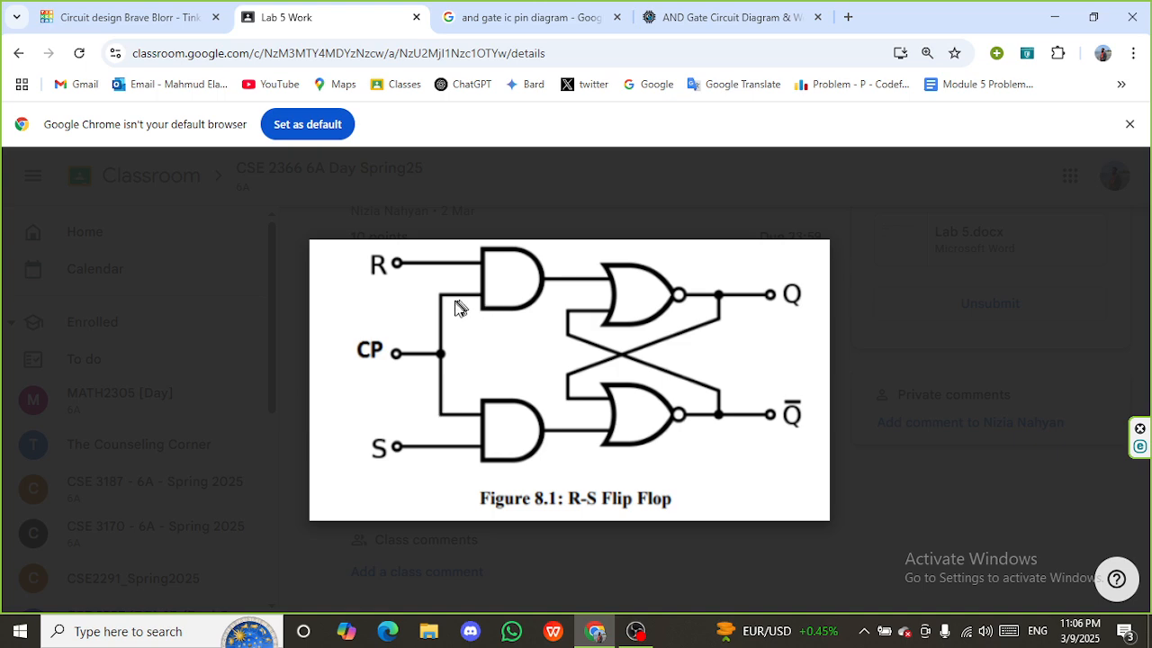
pyautogui.moveTo(381, 210)
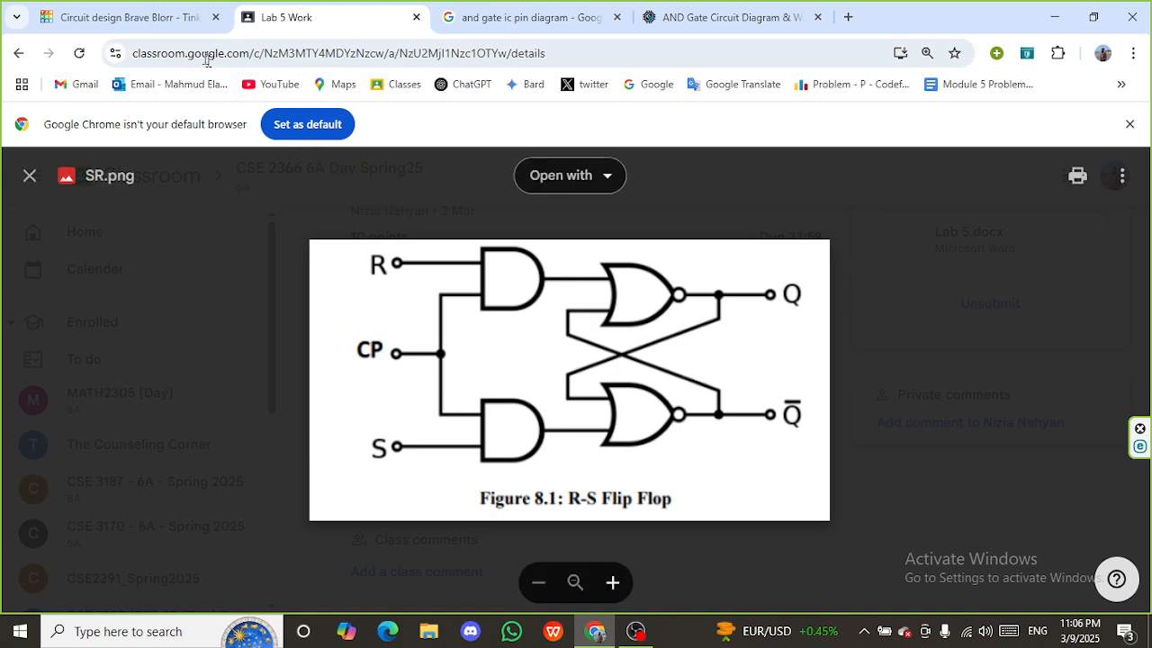
pyautogui.click(128, 17)
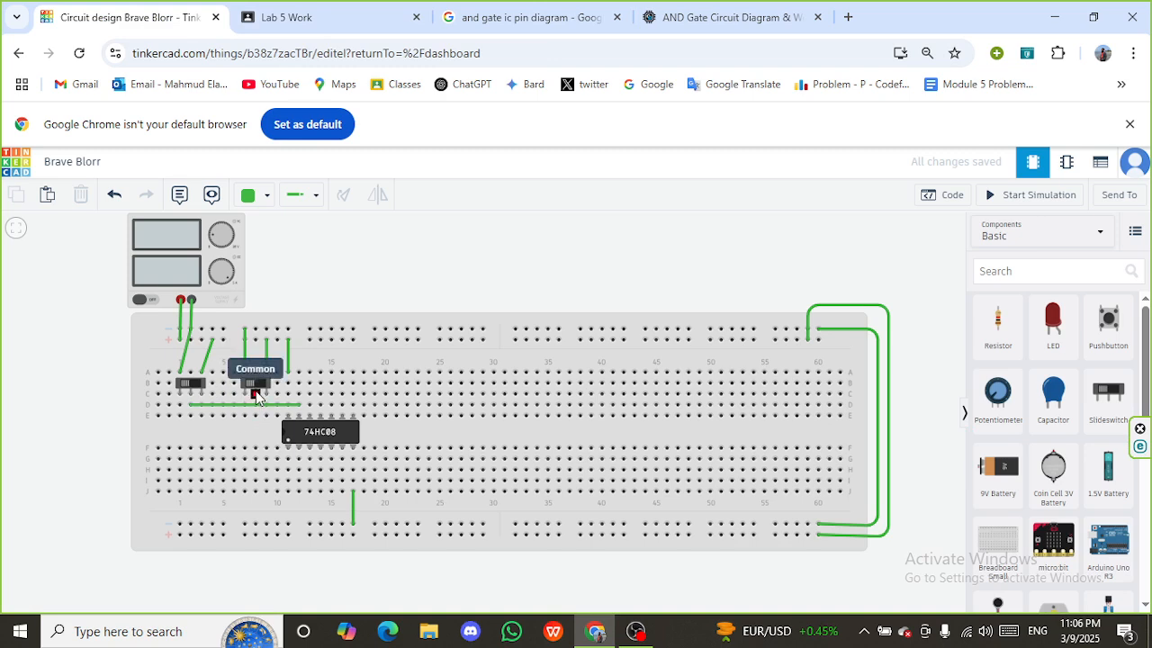
pyautogui.click(334, 17)
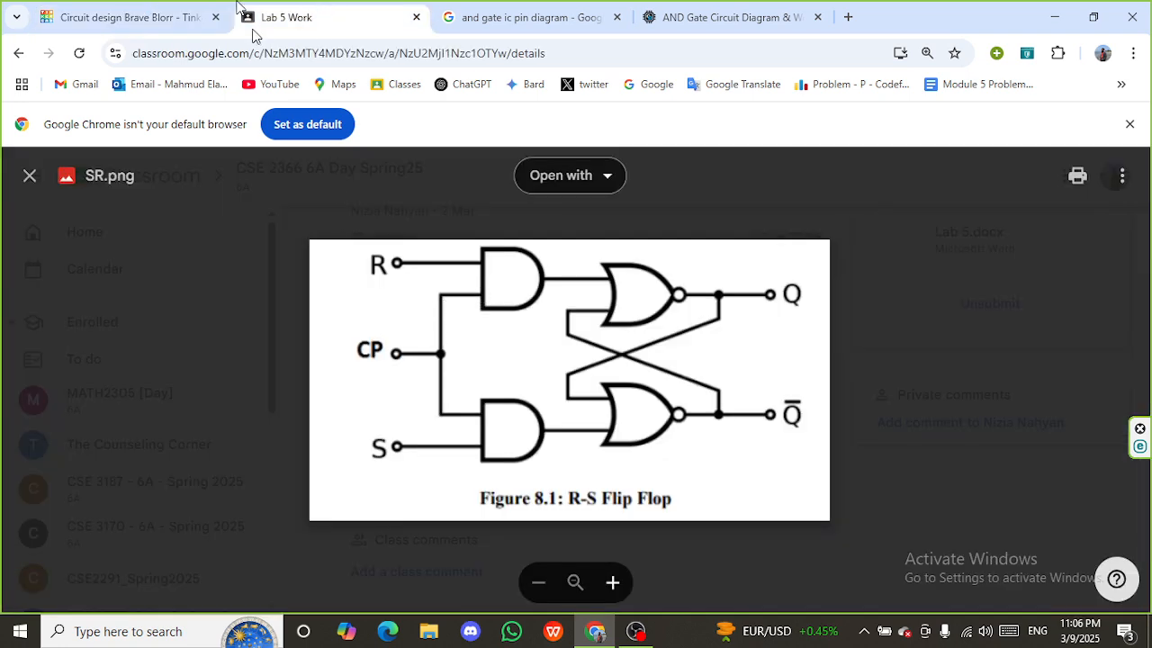
pyautogui.click(126, 15)
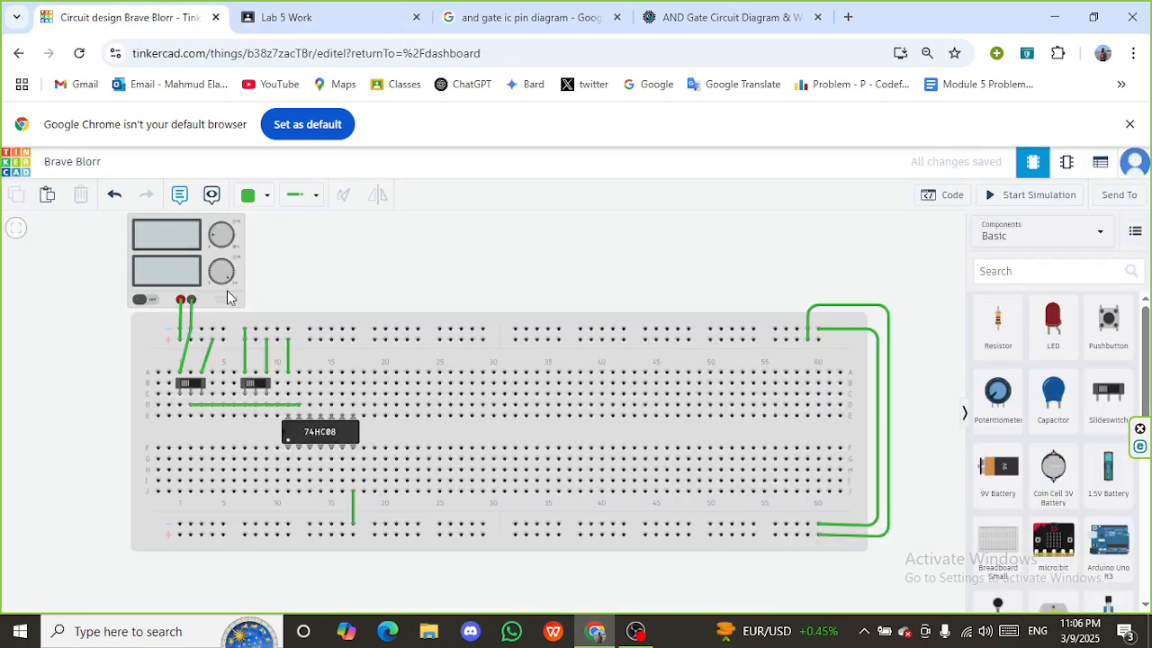
pyautogui.click(257, 417)
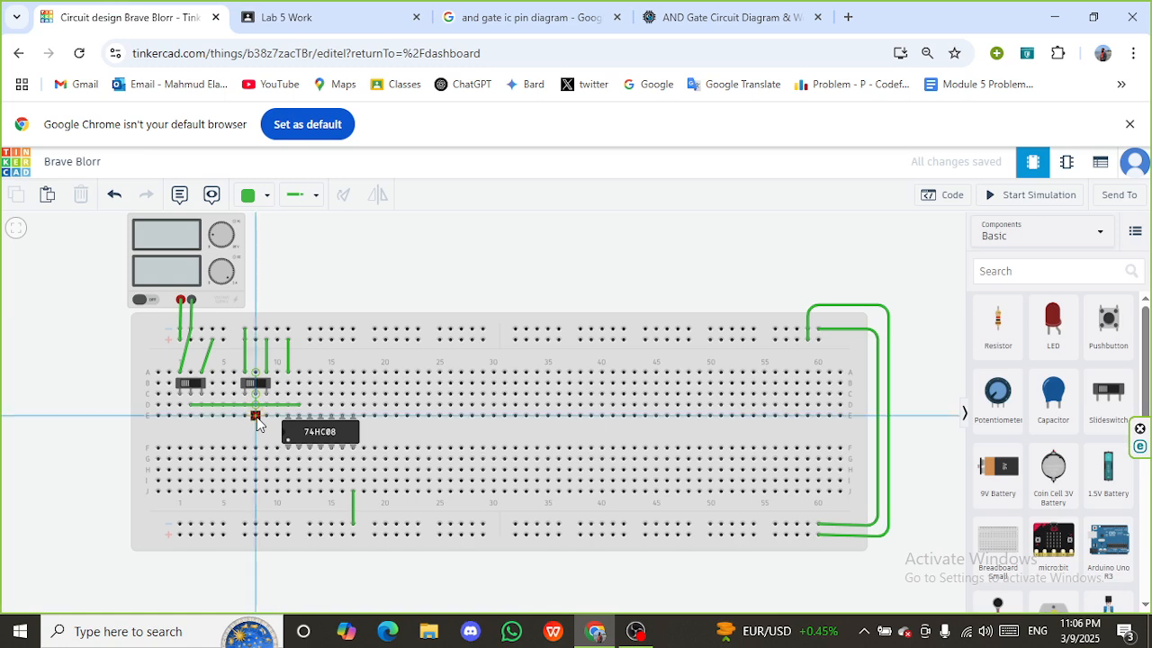
pyautogui.click(308, 416)
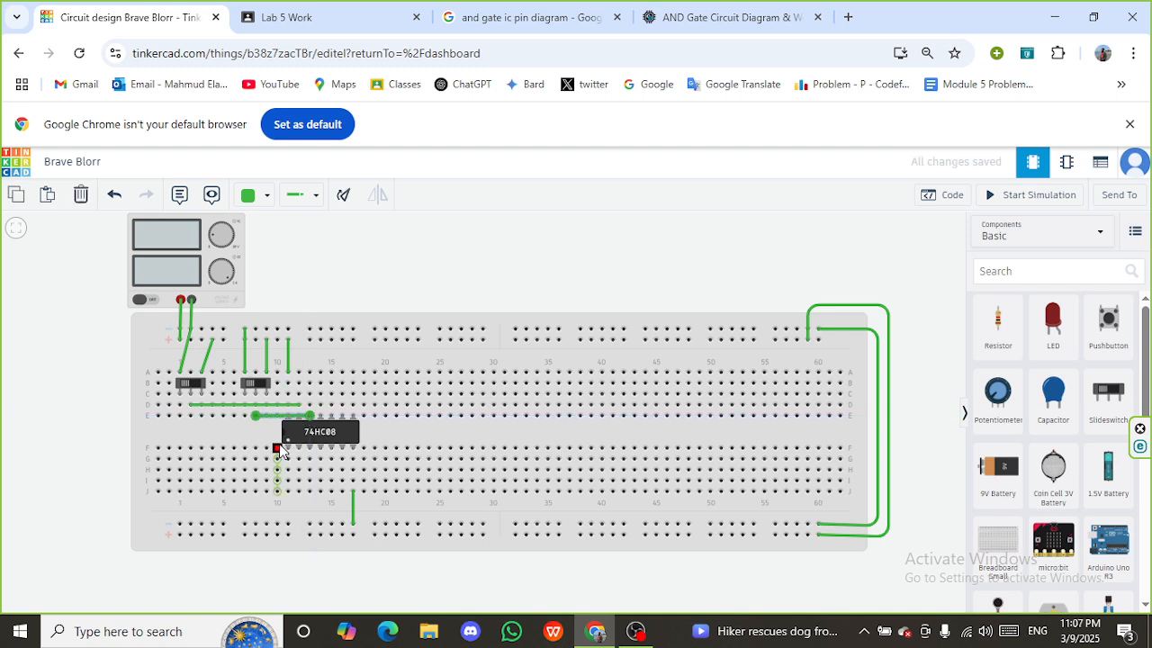
# Step: Recheck the figure and extend the second slideswitch's common connection across the centre gap with a wire from E8 to G8
pyautogui.click(330, 13)
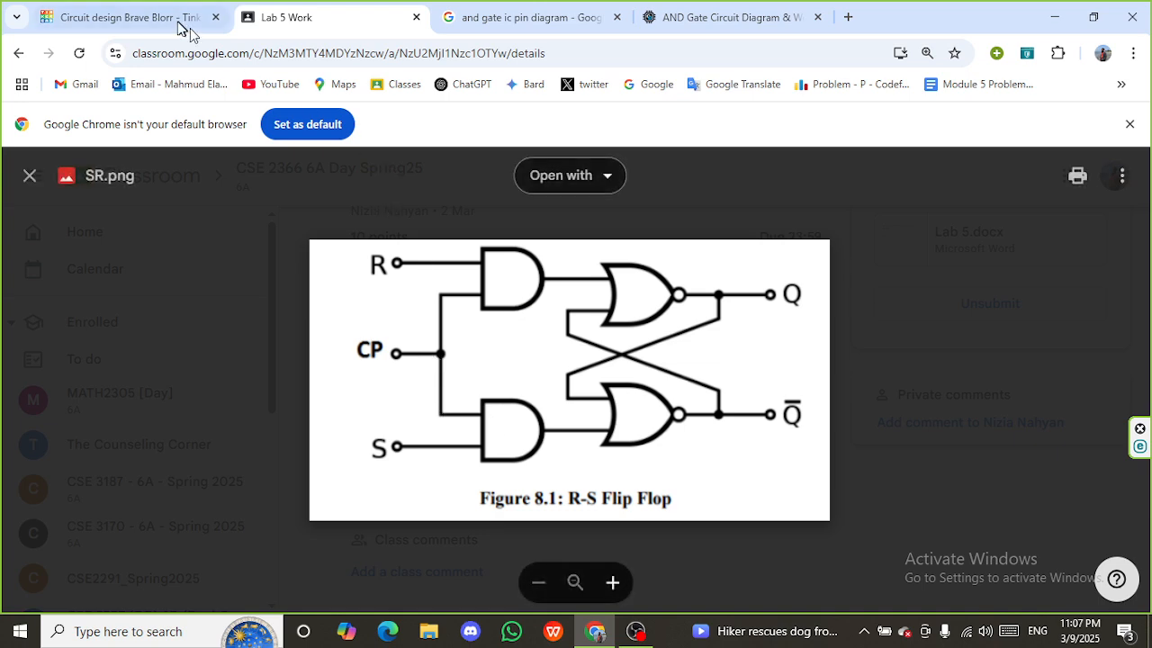
pyautogui.click(129, 15)
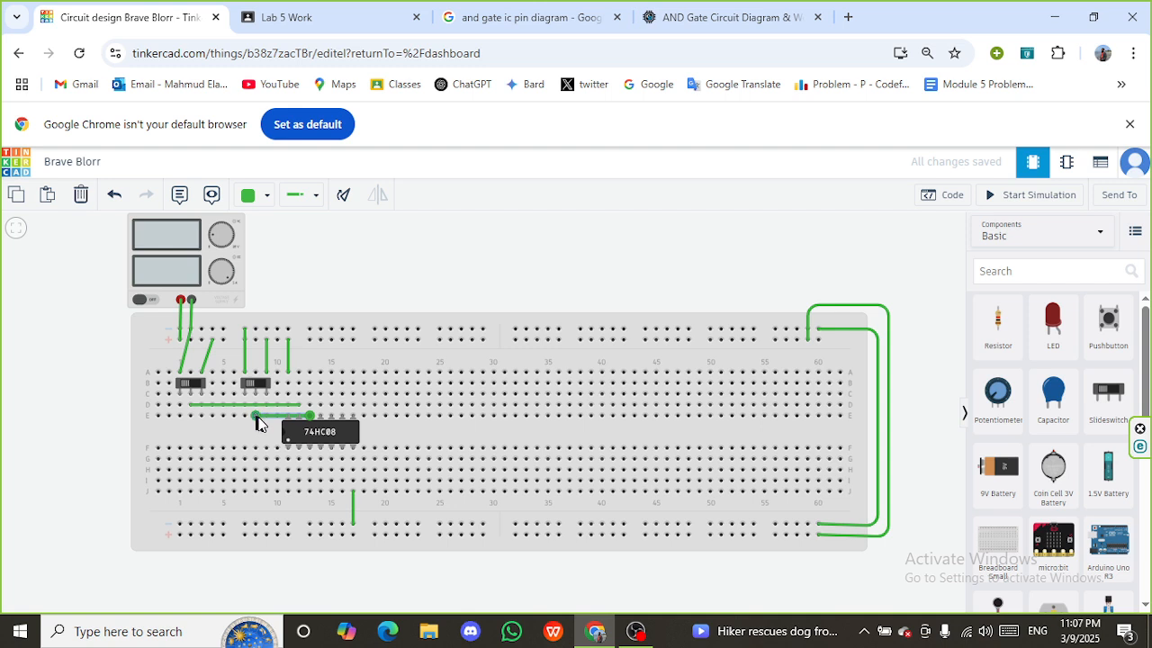
pyautogui.moveTo(255, 417); pyautogui.dragTo(258, 422)
pyautogui.click(256, 417)
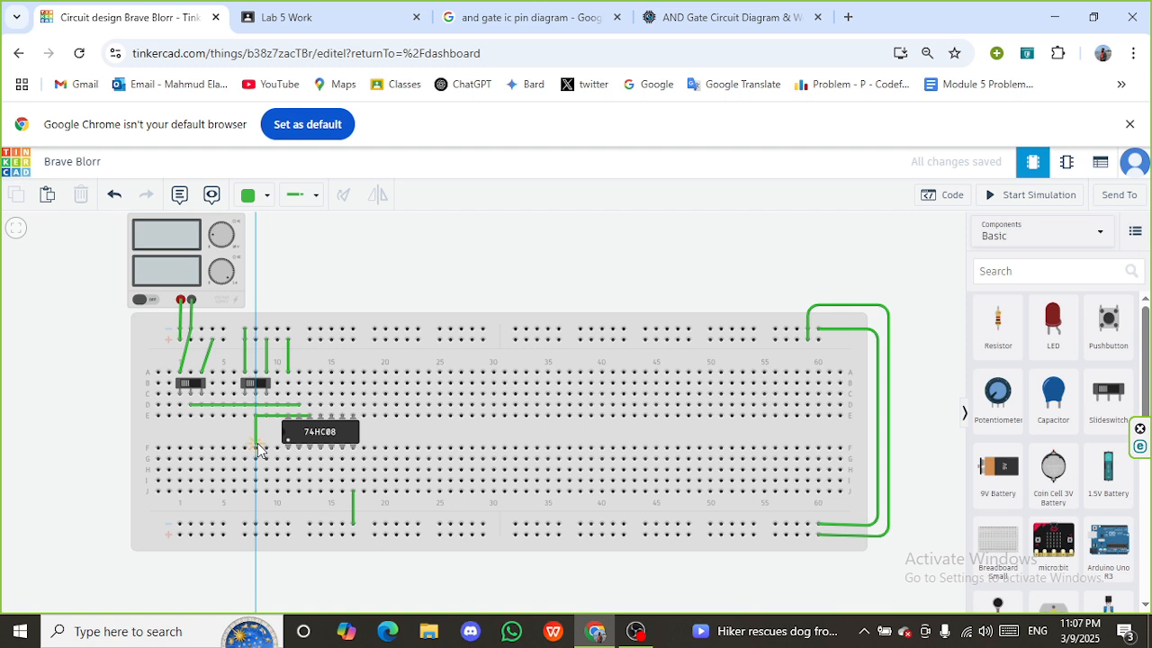
pyautogui.click(256, 448)
pyautogui.click(256, 459)
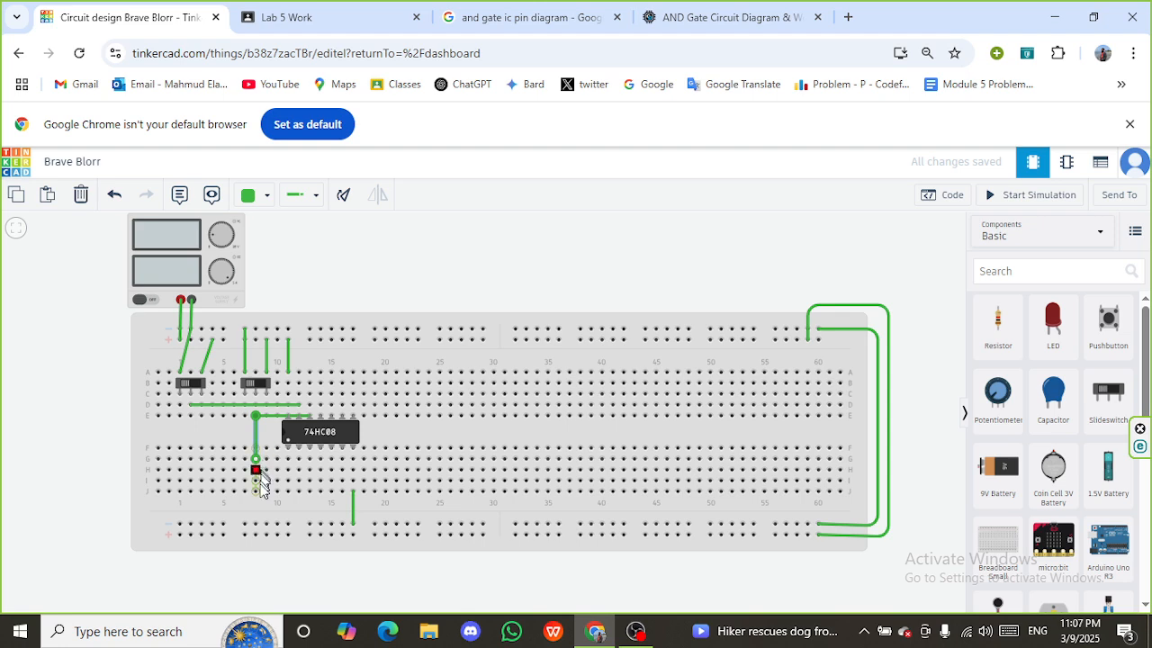
pyautogui.click(258, 508)
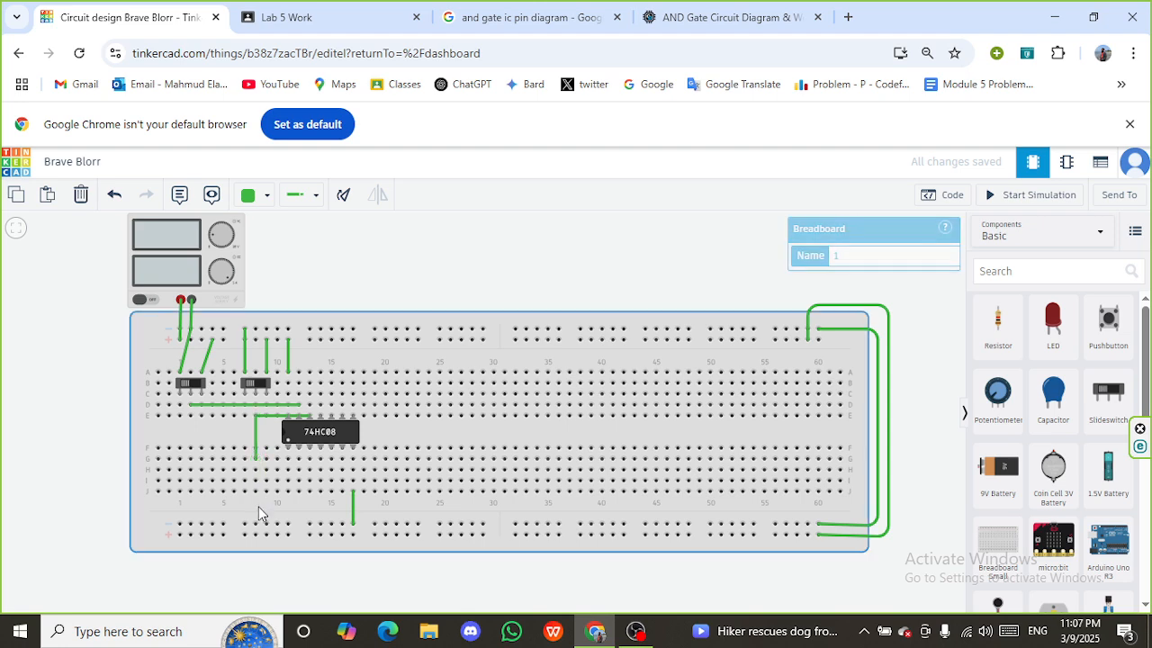
# Step: Wire G8 to G11 to connect the second slideswitch's common signal to the 74HC08's Input 1A
pyautogui.click(255, 460)
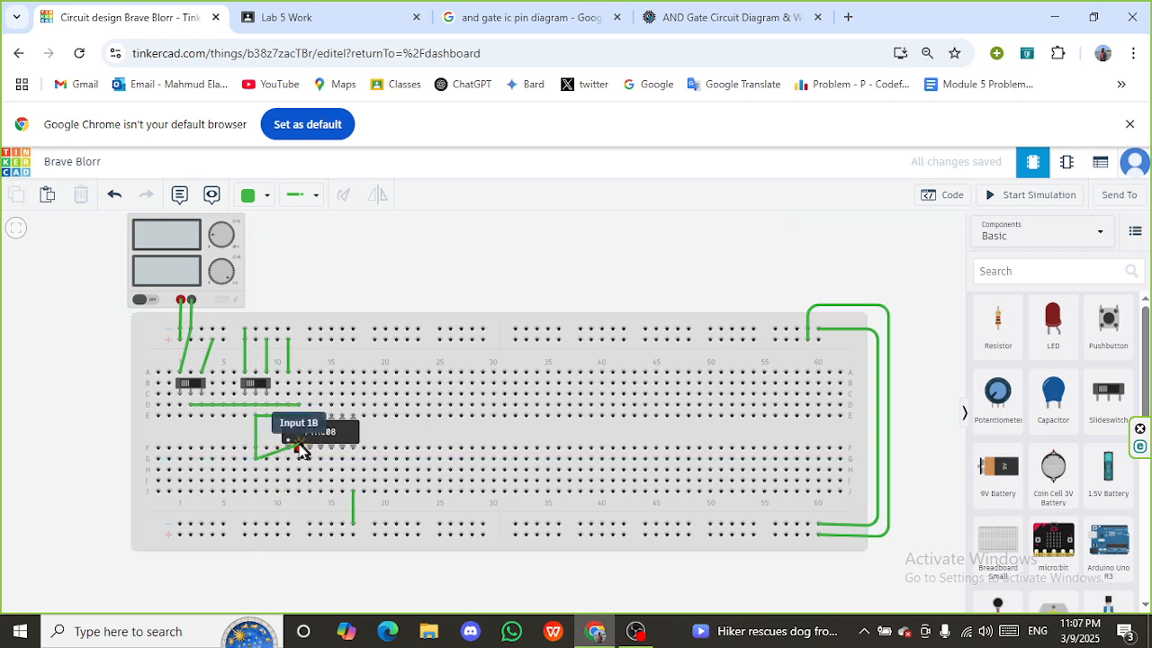
pyautogui.click(290, 450)
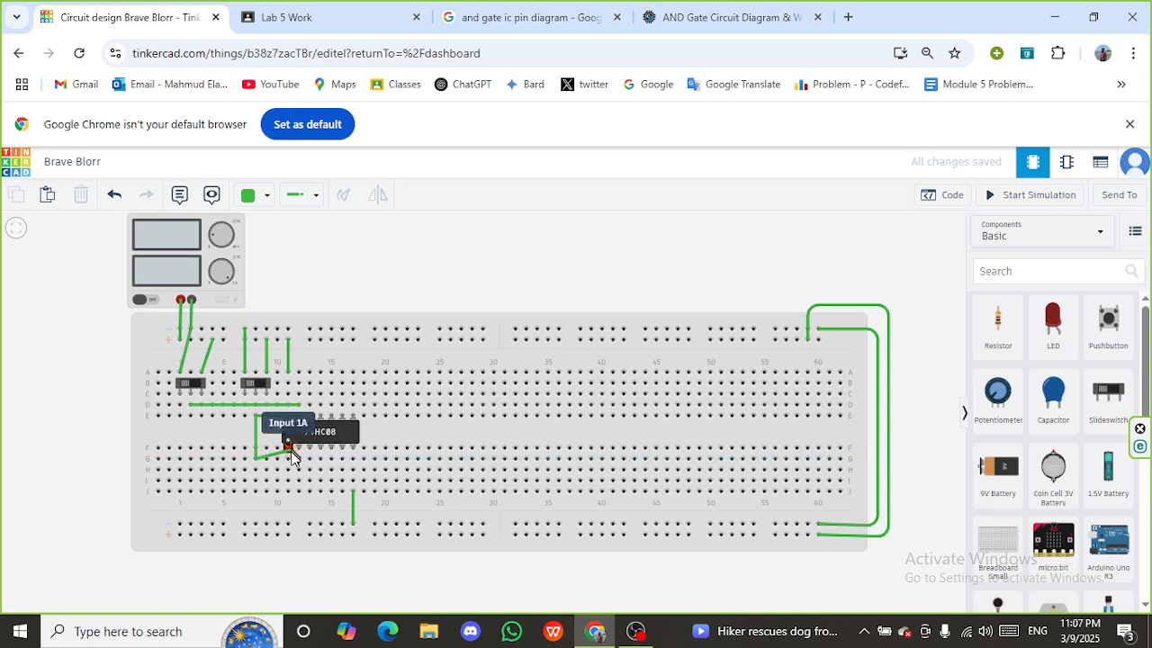
pyautogui.click(288, 460)
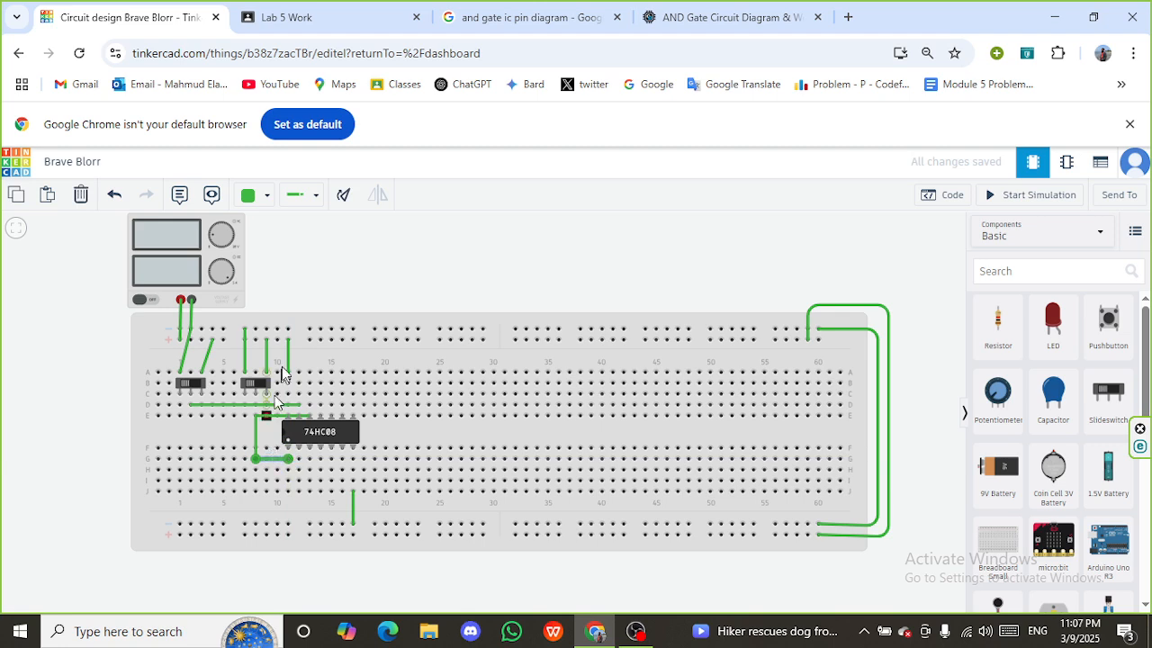
# Step: Check the lower AND gate's CP and S inputs in the flip-flop figure and return to the Tinkercad circuit
pyautogui.click(279, 20)
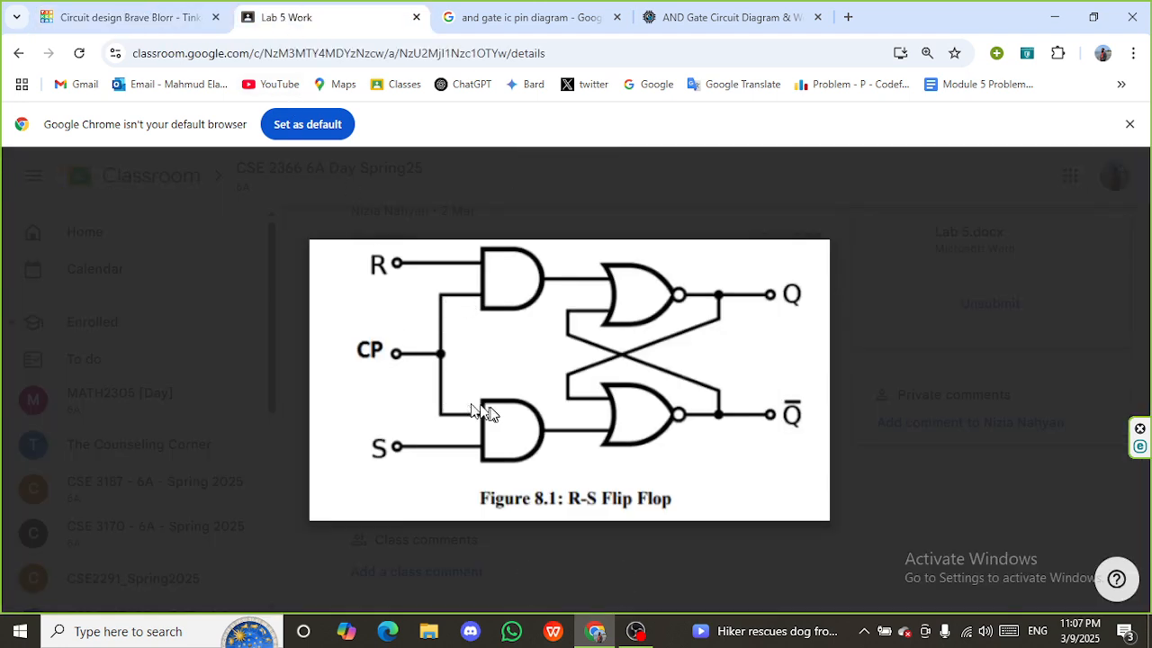
pyautogui.click(157, 18)
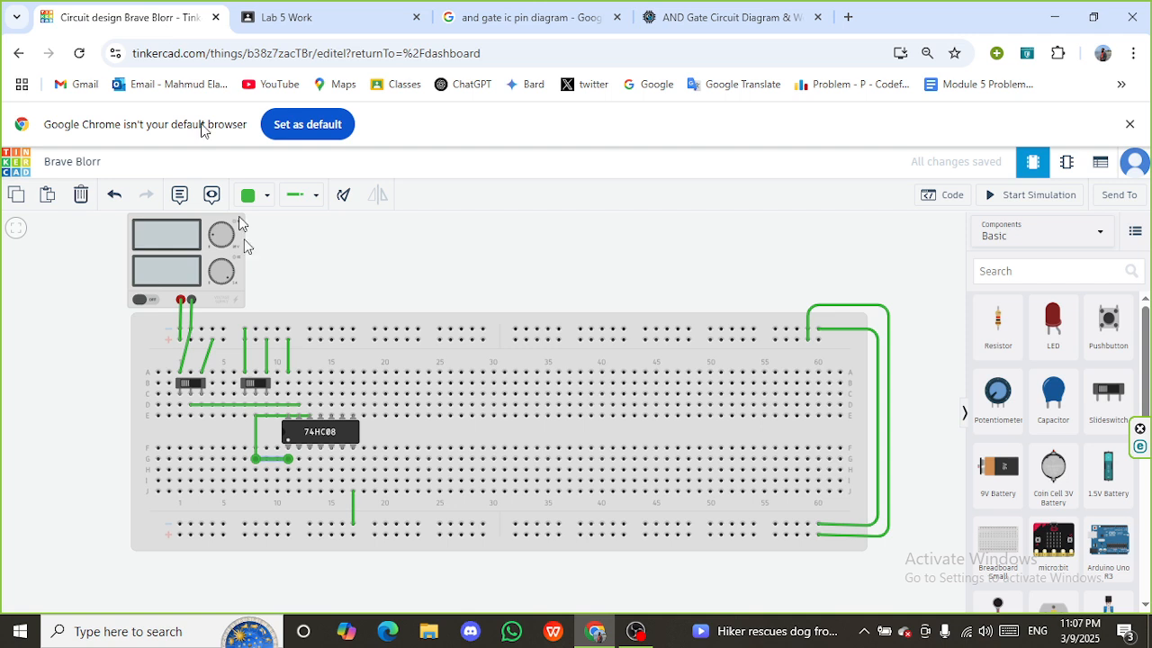
# Step: Duplicate the second slideswitch and place the copy across G4 to G6 on the breadboard's lower half
pyautogui.click(309, 417)
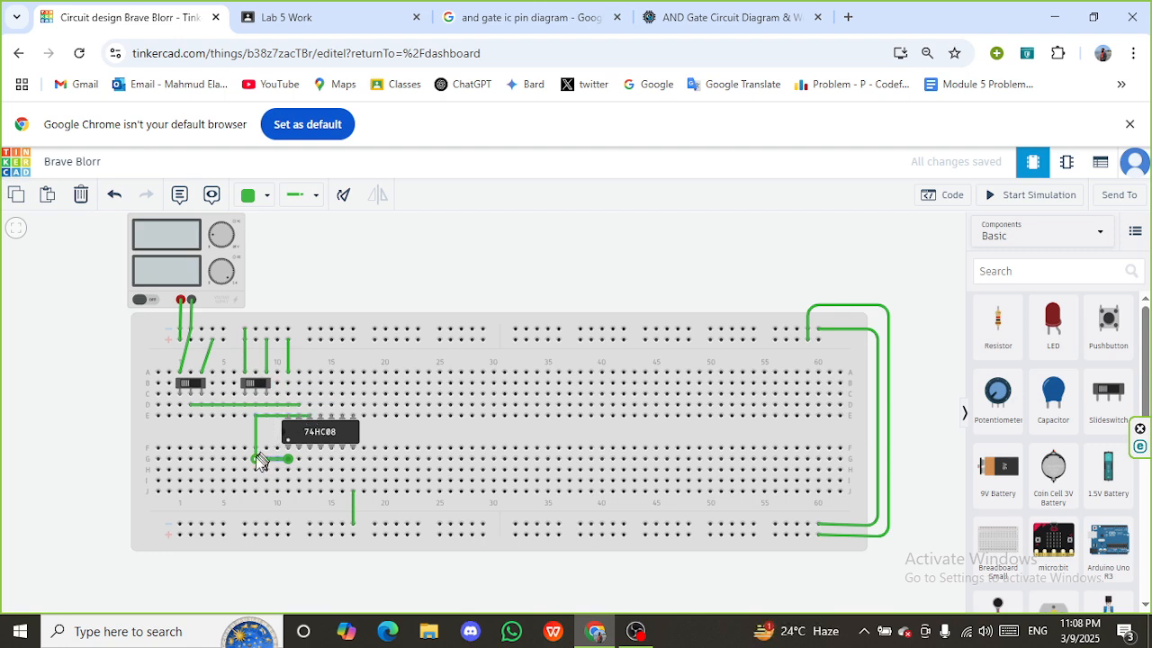
pyautogui.click(255, 416)
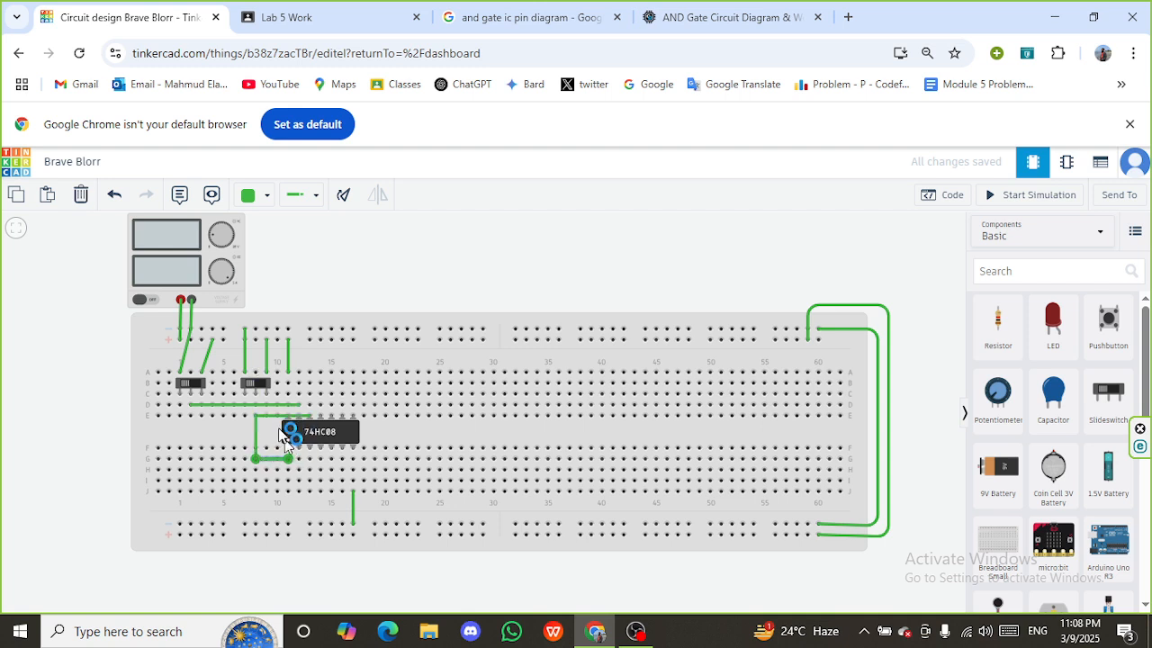
pyautogui.click(258, 387)
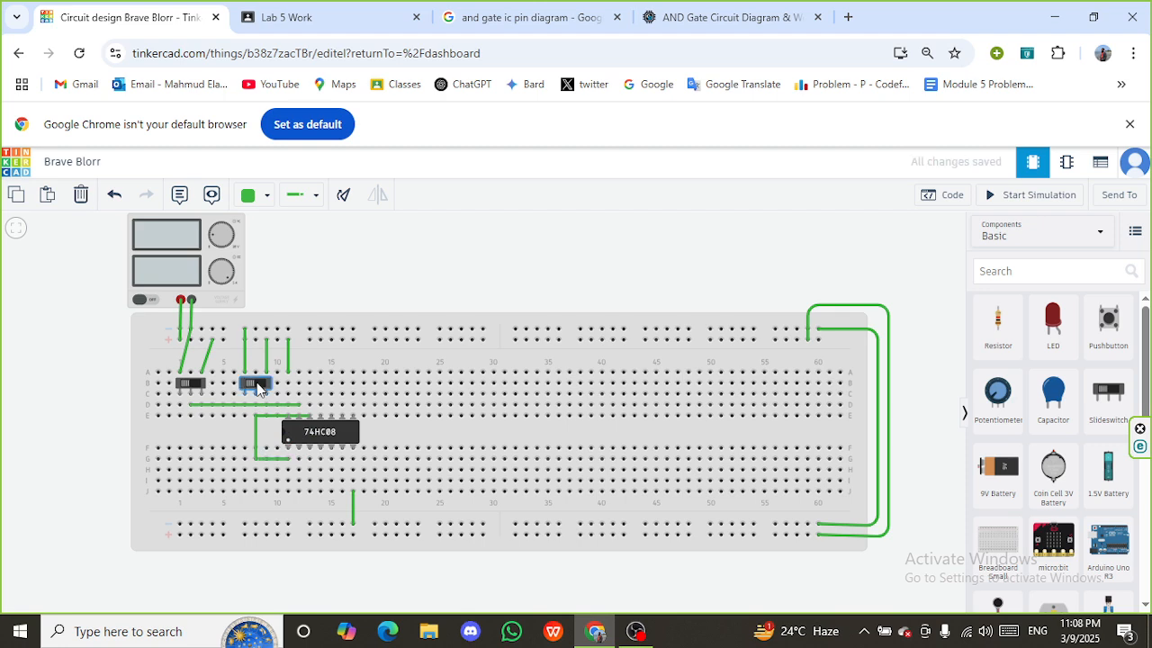
pyautogui.hotkey('ctrl', 'v')
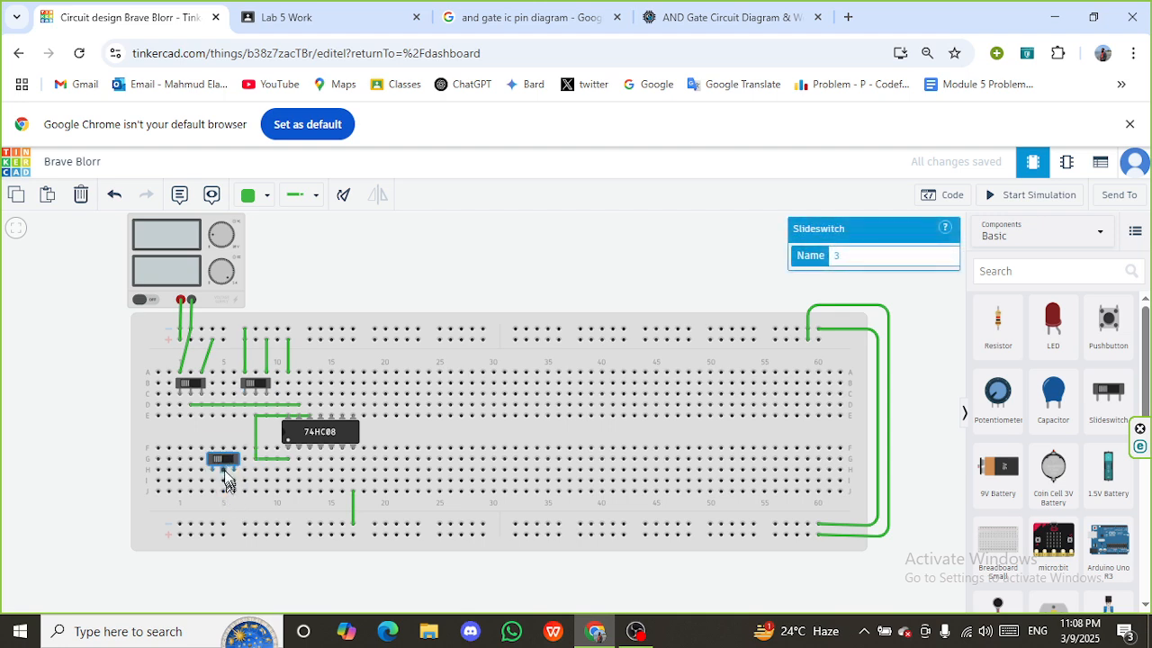
pyautogui.click(223, 468)
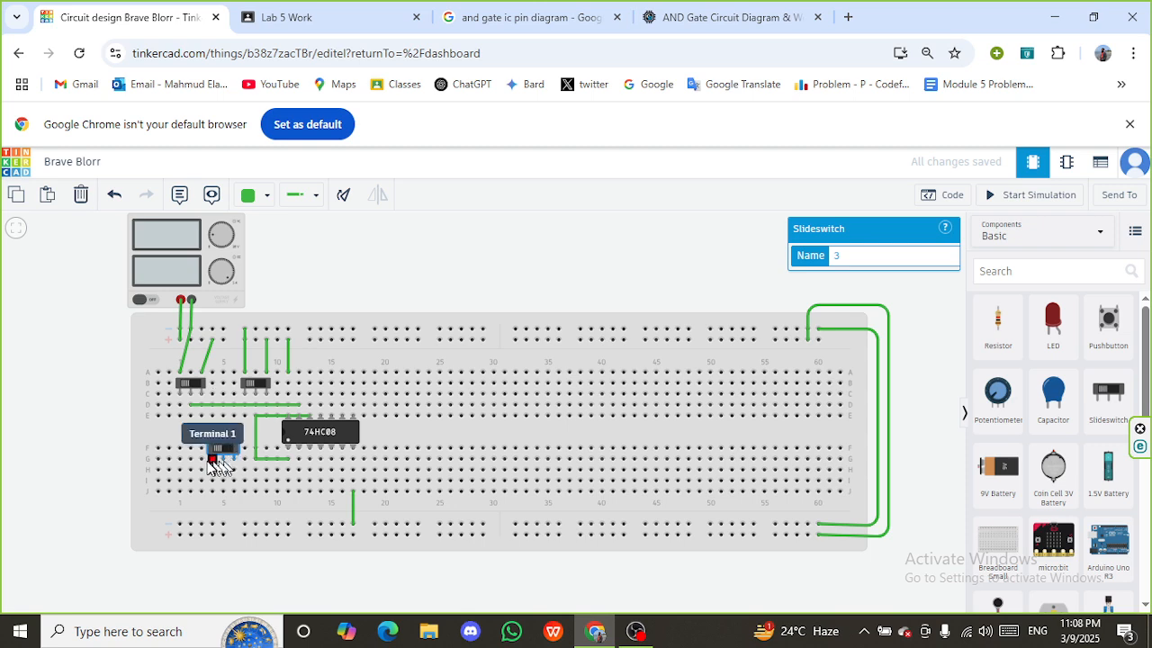
# Step: Wire the third slideswitch's outer terminals from J4 to the lower negative rail and from J6 to the lower positive rail
pyautogui.click(212, 493)
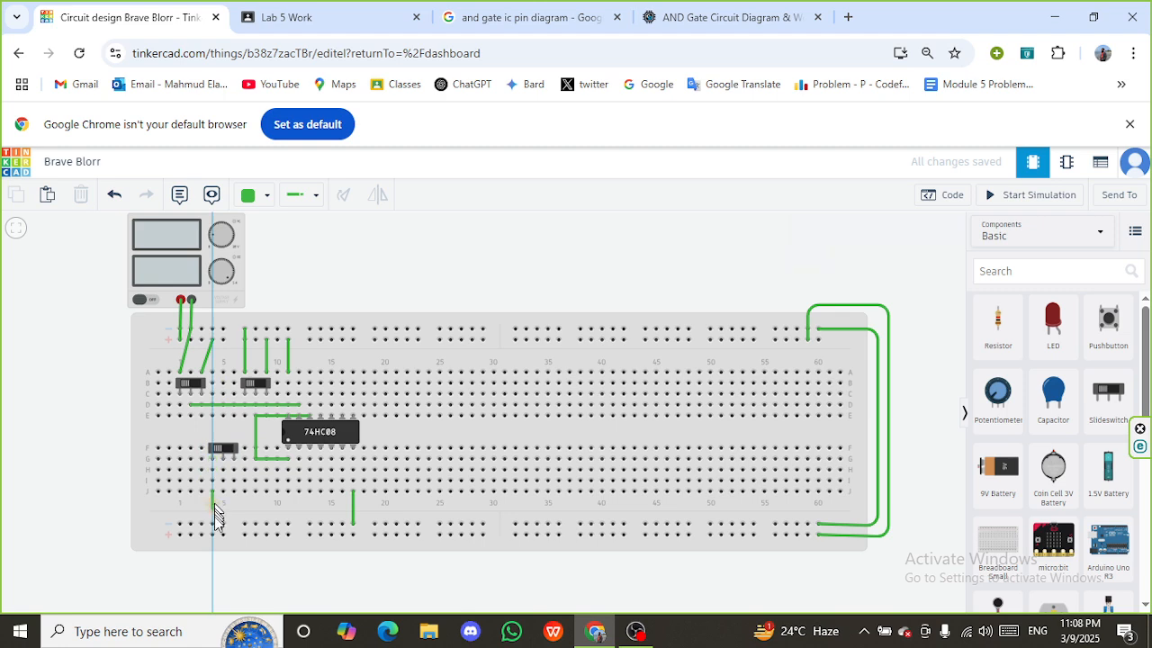
pyautogui.click(212, 524)
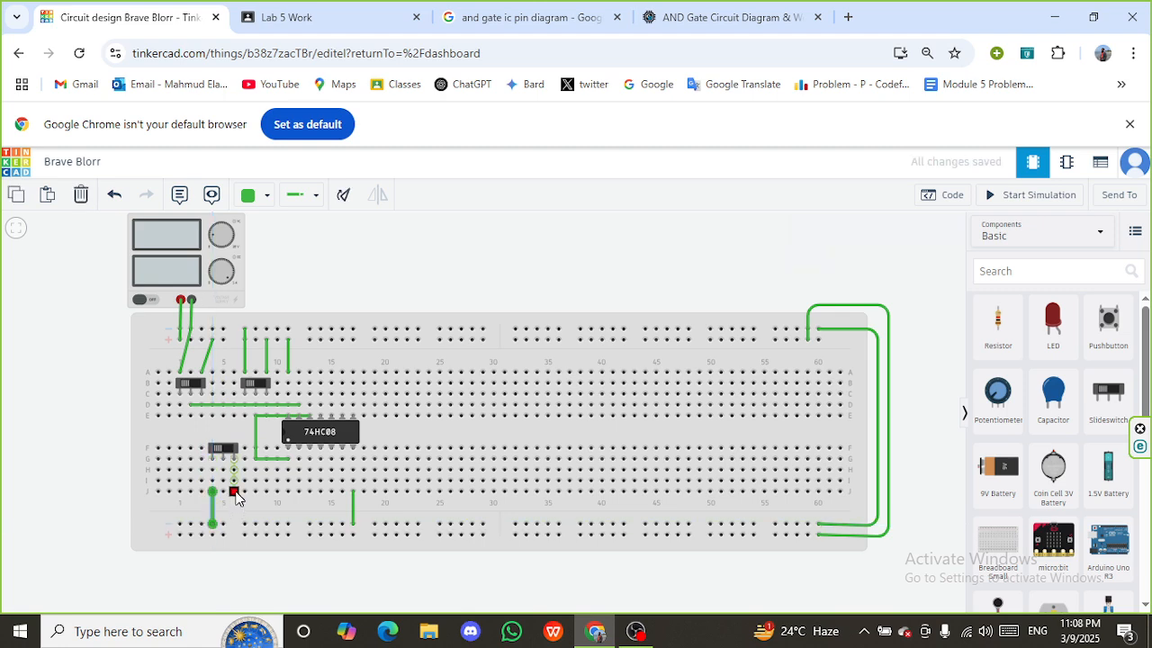
pyautogui.click(234, 492)
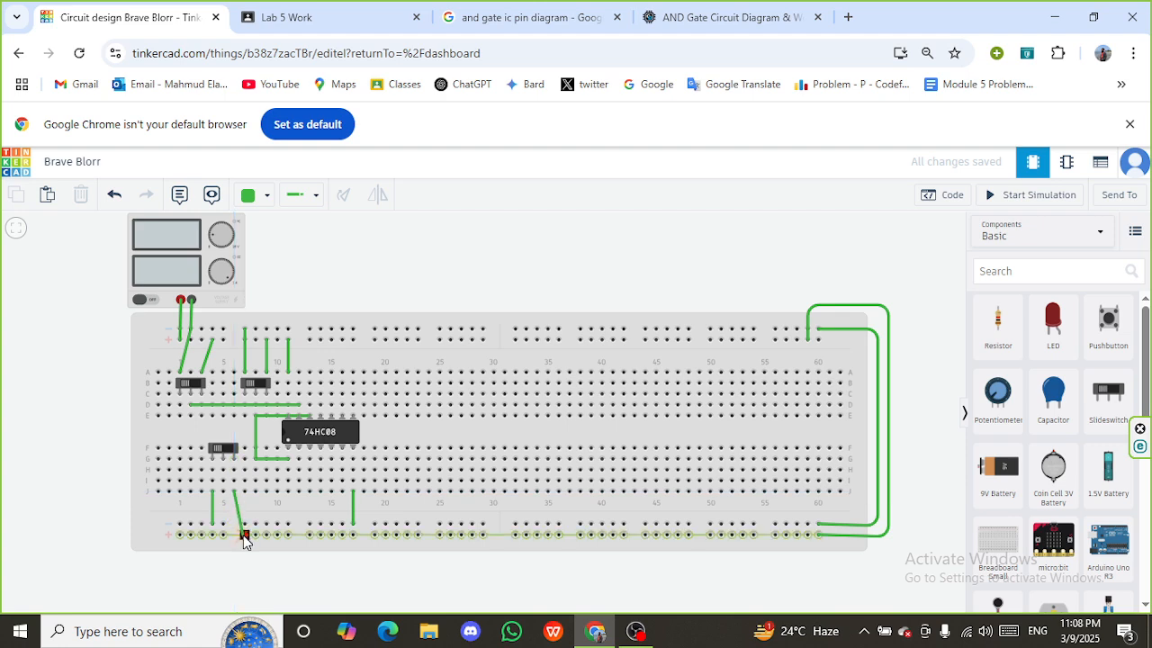
pyautogui.click(244, 536)
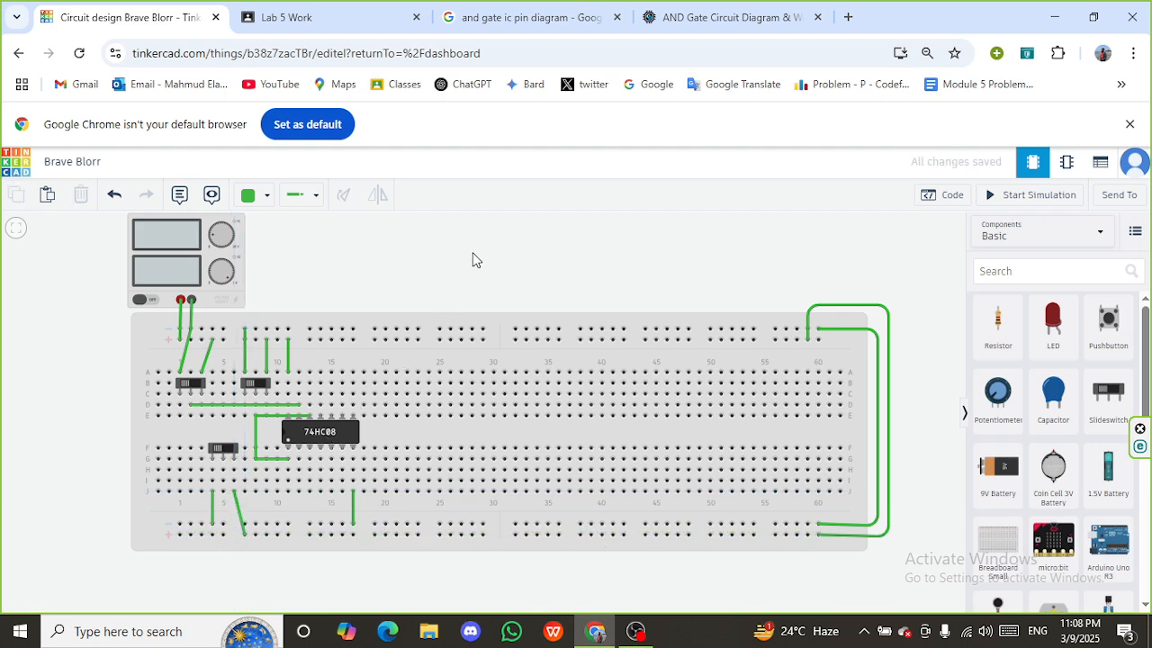
# Step: Wire the third slideswitch's common terminal from H5 to H12 at the 74HC08's Input 1B
pyautogui.click(223, 469)
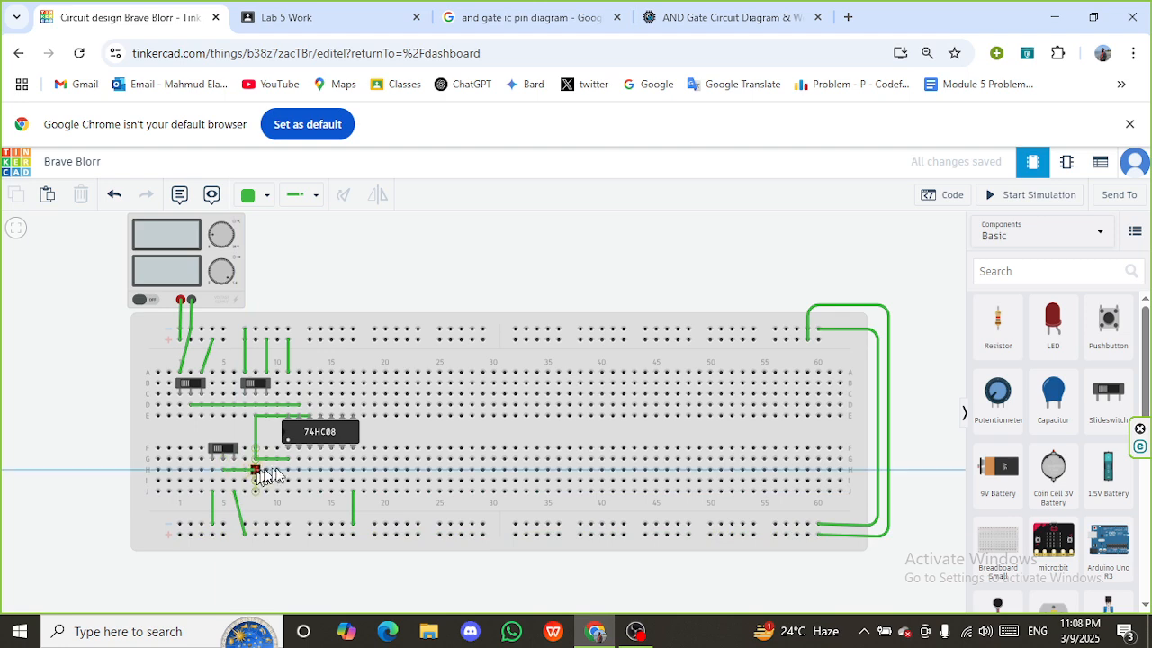
pyautogui.click(301, 459)
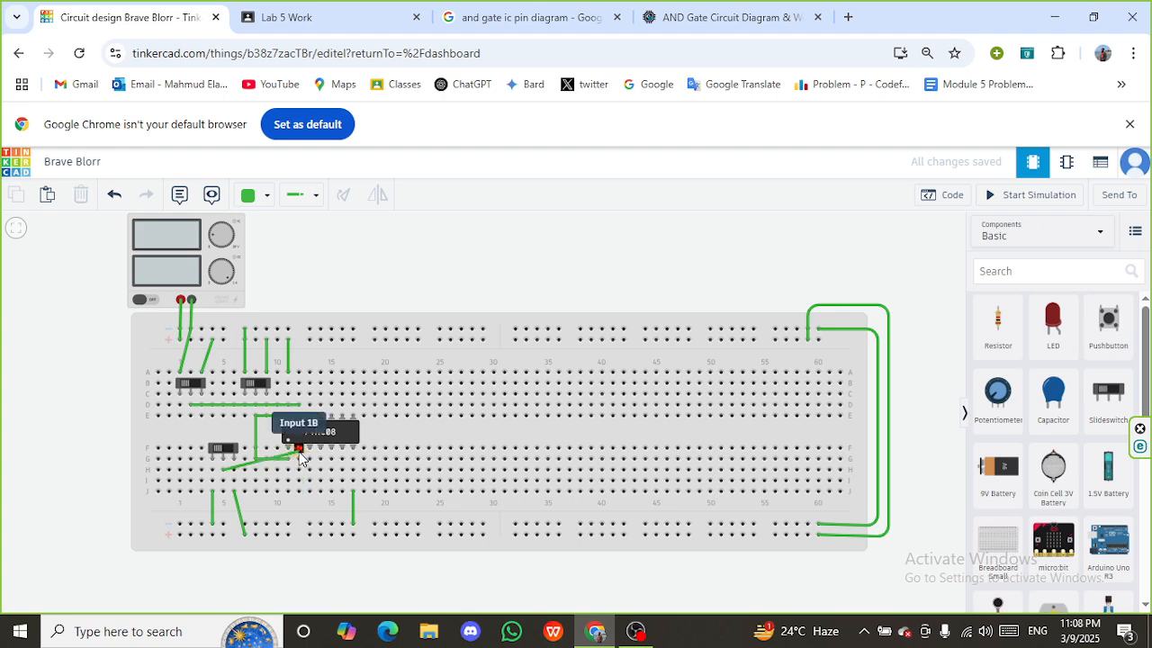
pyautogui.moveTo(301, 459); pyautogui.dragTo(300, 475)
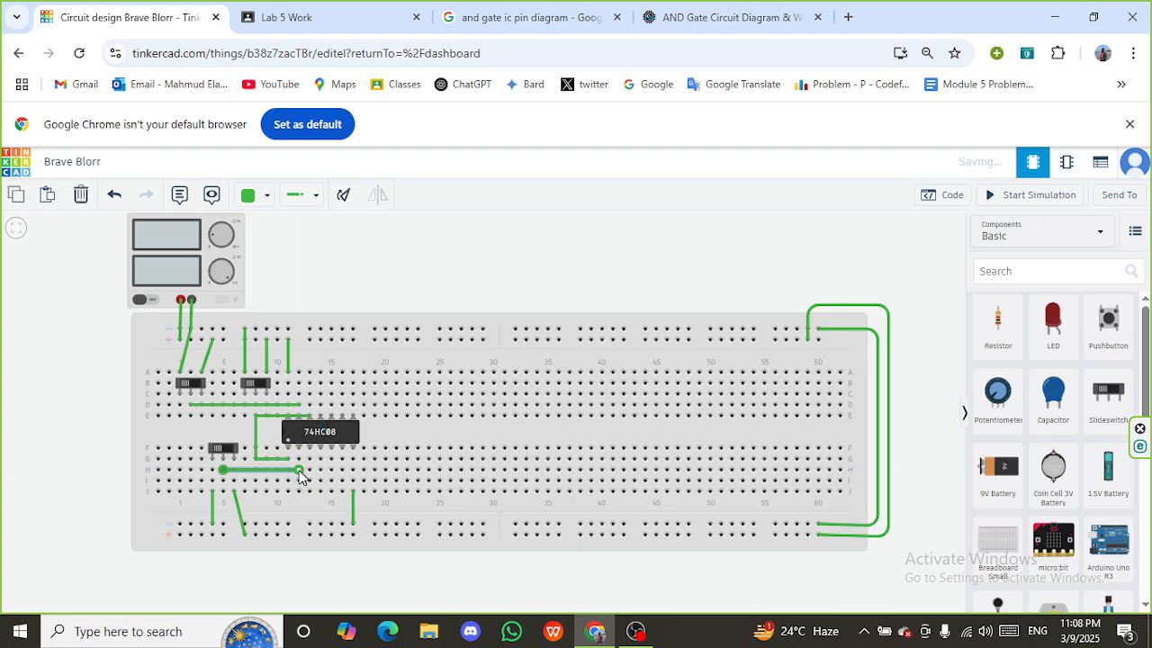
# Step: Check the gates in the flip-flop figure and place a 74HC02 Quad NOR gate across the centre gap at columns 24 to 30
pyautogui.click(318, 10)
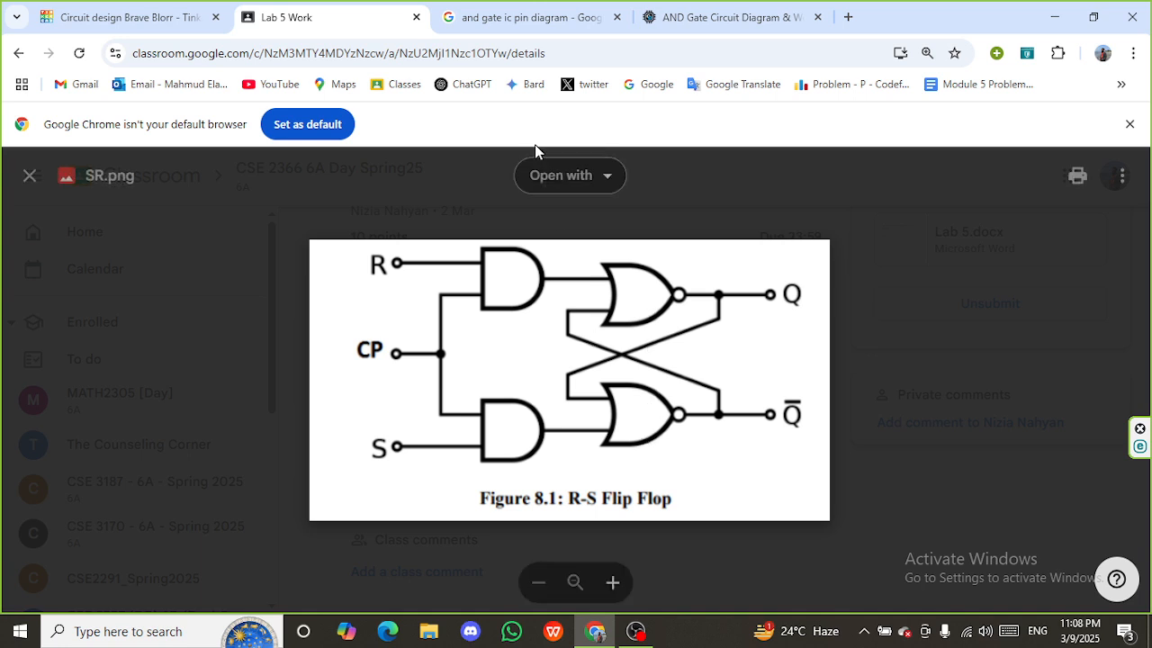
pyautogui.click(126, 16)
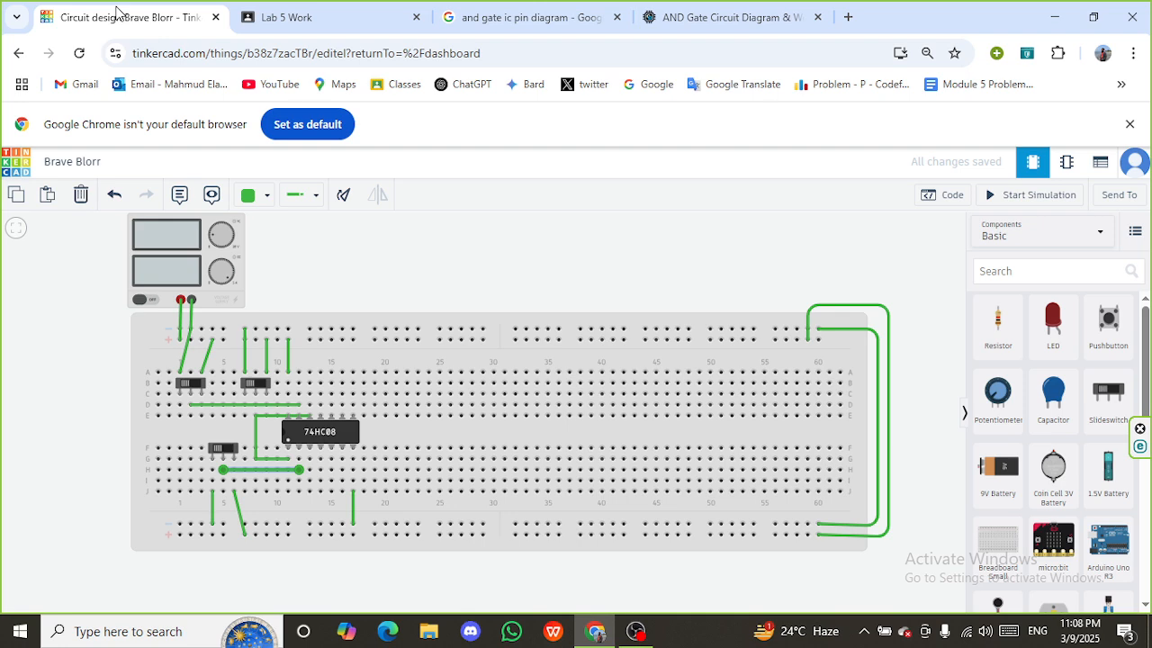
pyautogui.click(1053, 274)
pyautogui.write('NOR')
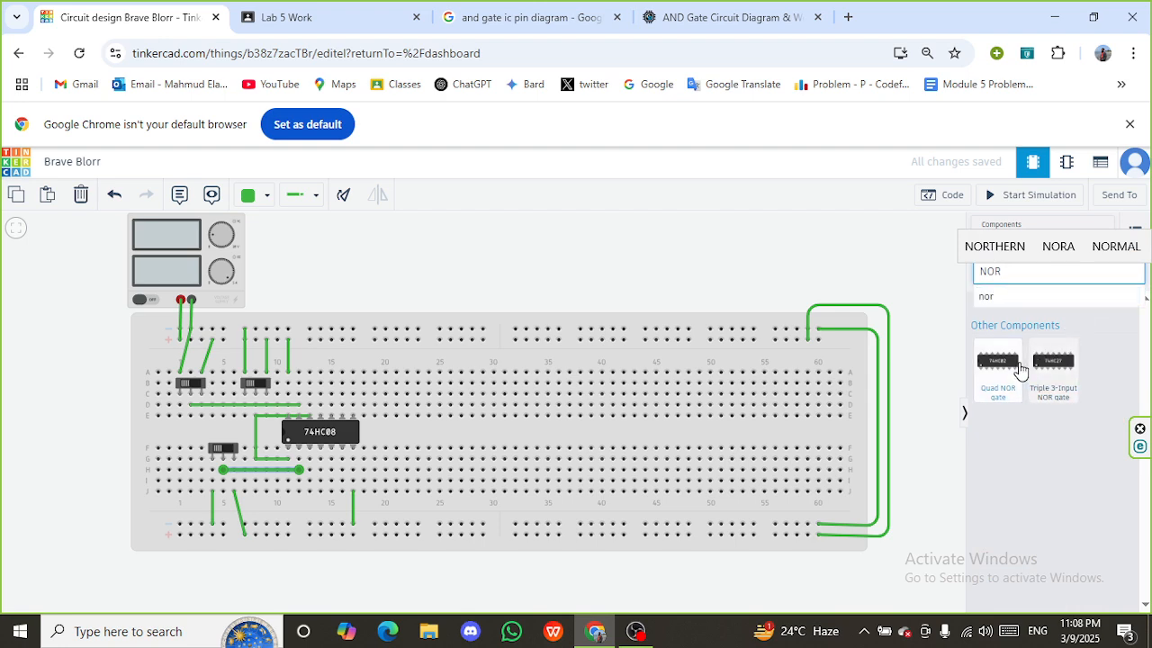
pyautogui.moveTo(1019, 370); pyautogui.dragTo(461, 438)
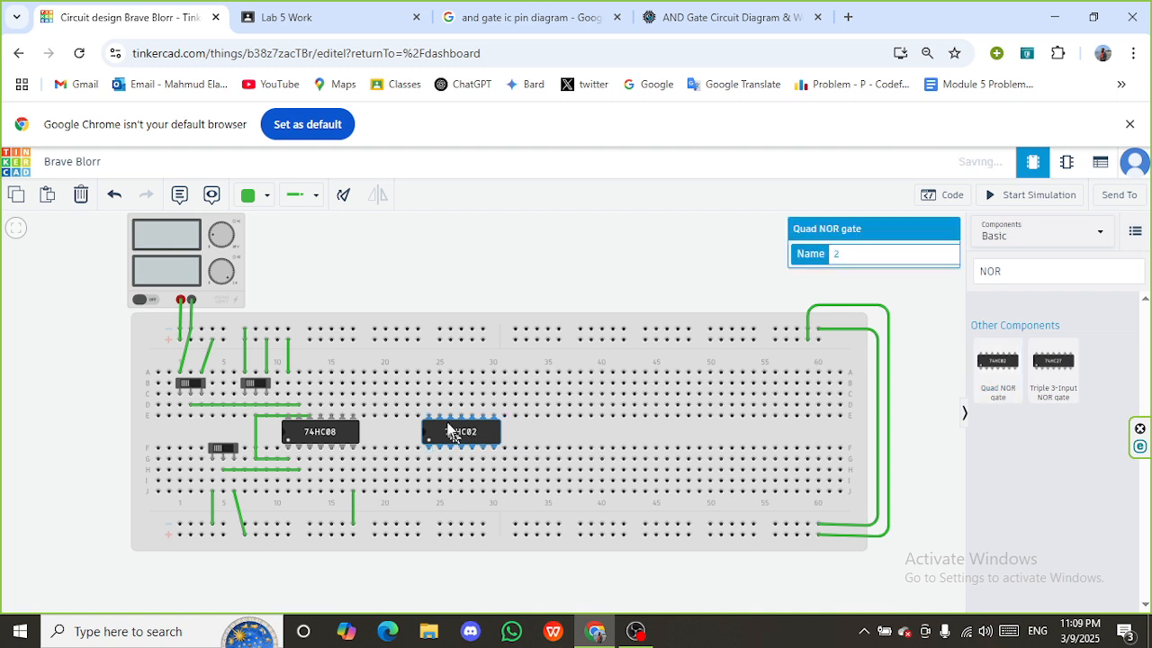
pyautogui.click(429, 373)
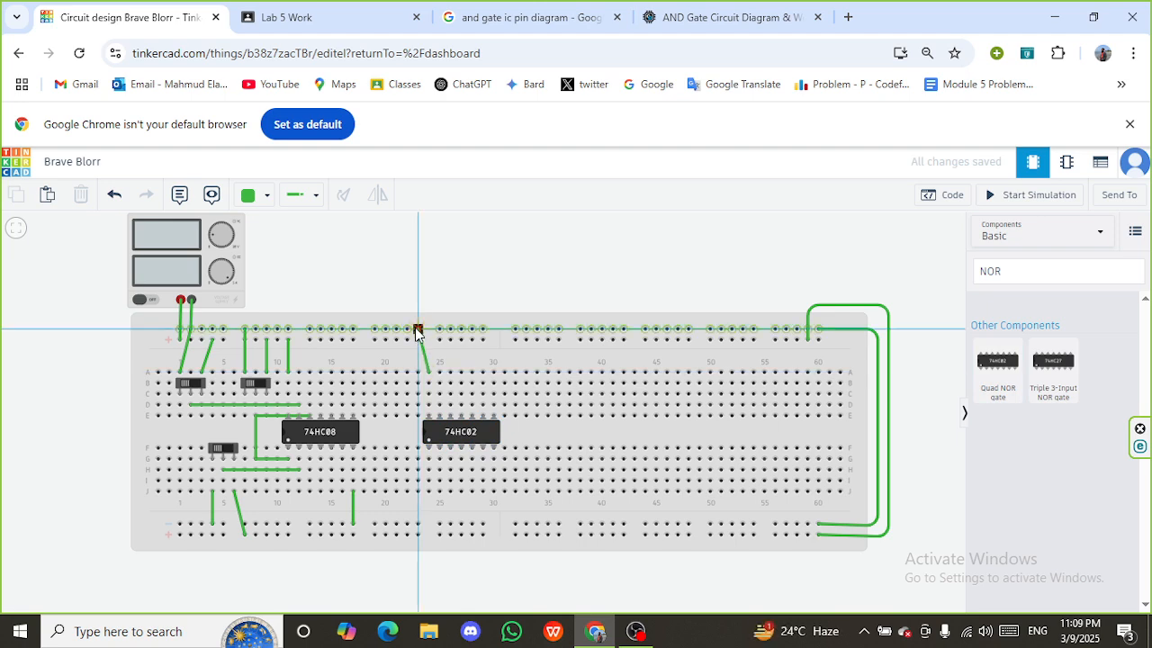
pyautogui.click(417, 331)
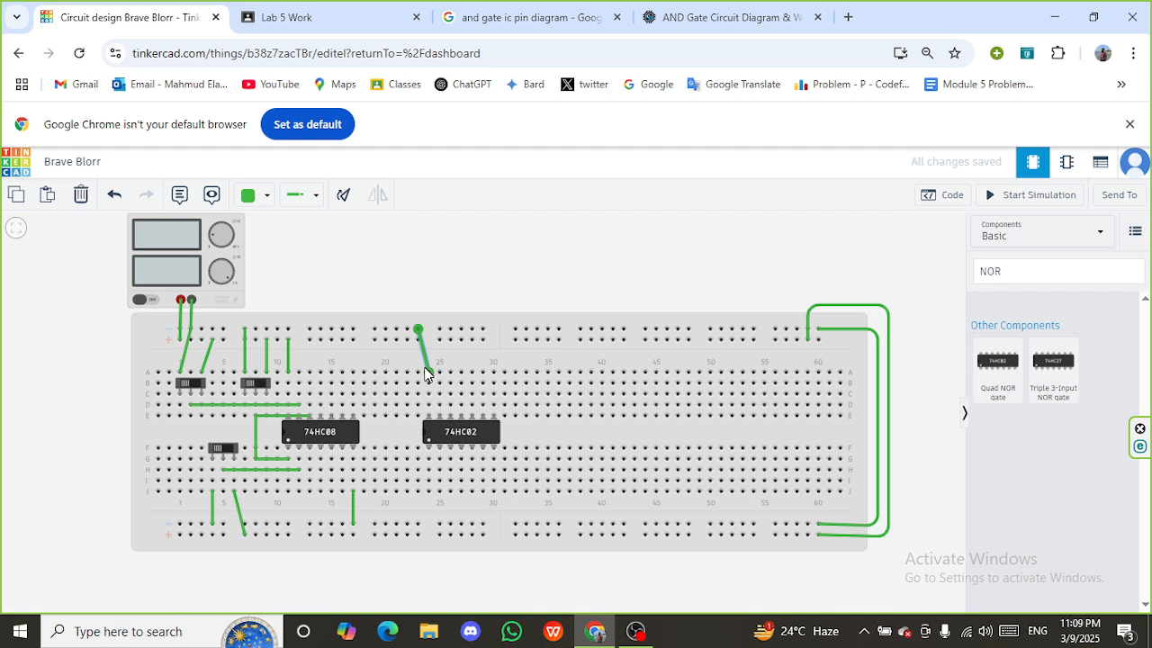
pyautogui.press('Delete')
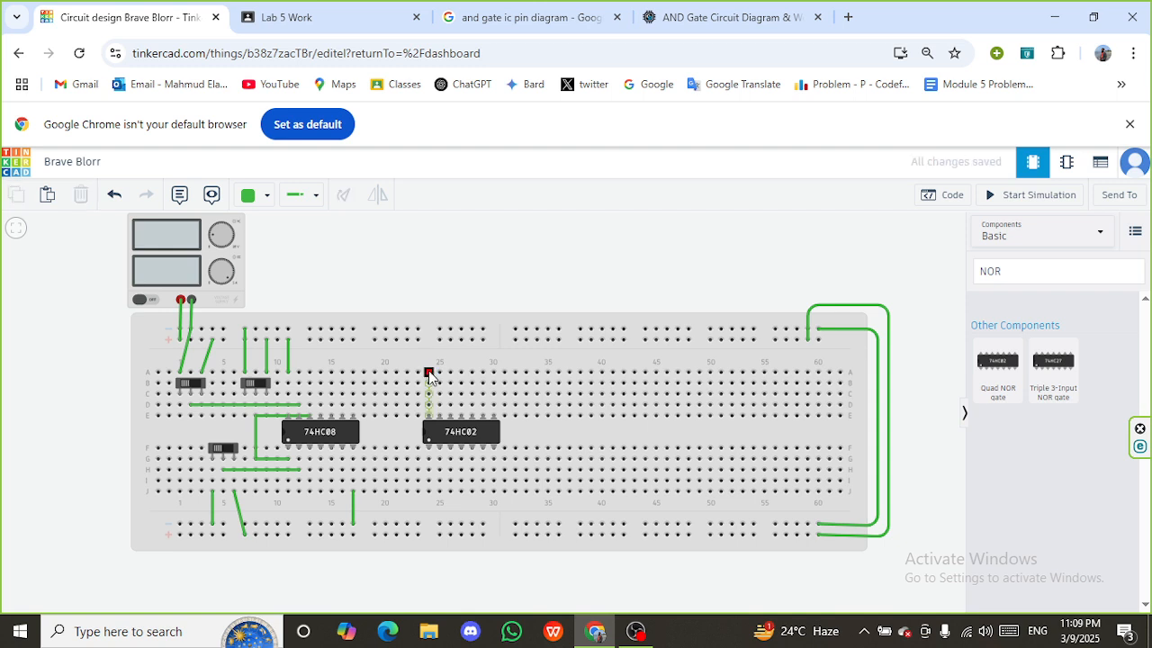
# Step: Power the 74HC02 with wires from A24 to the upper positive rail and from J30 to the lower negative rail
pyautogui.click(429, 373)
pyautogui.click(418, 340)
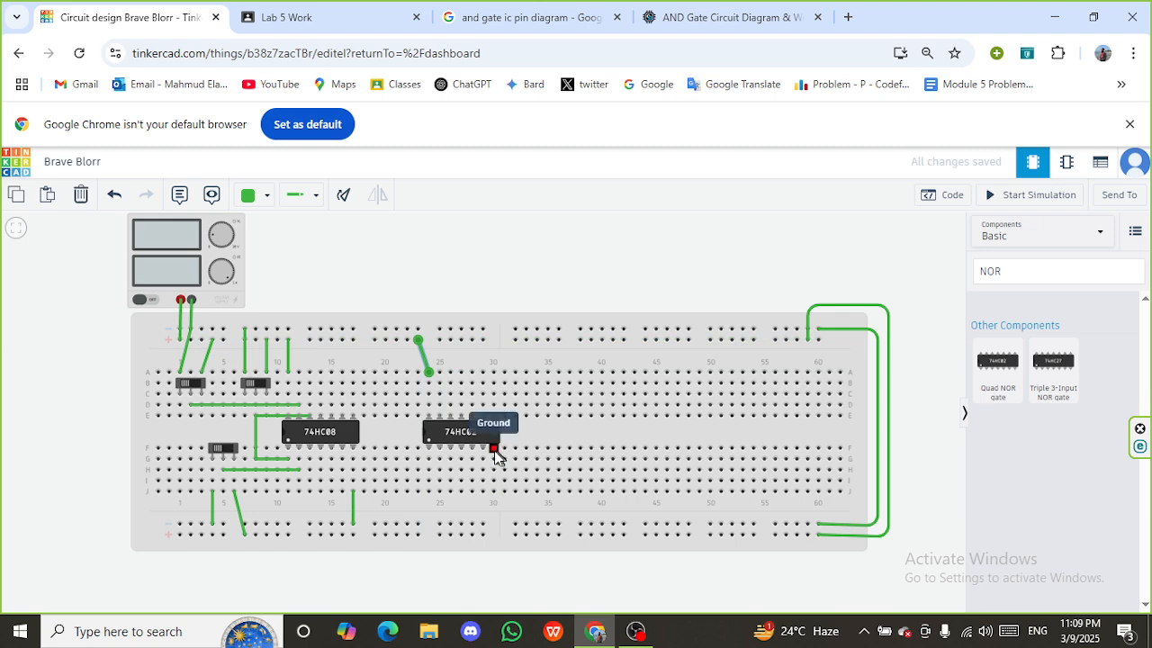
pyautogui.click(493, 493)
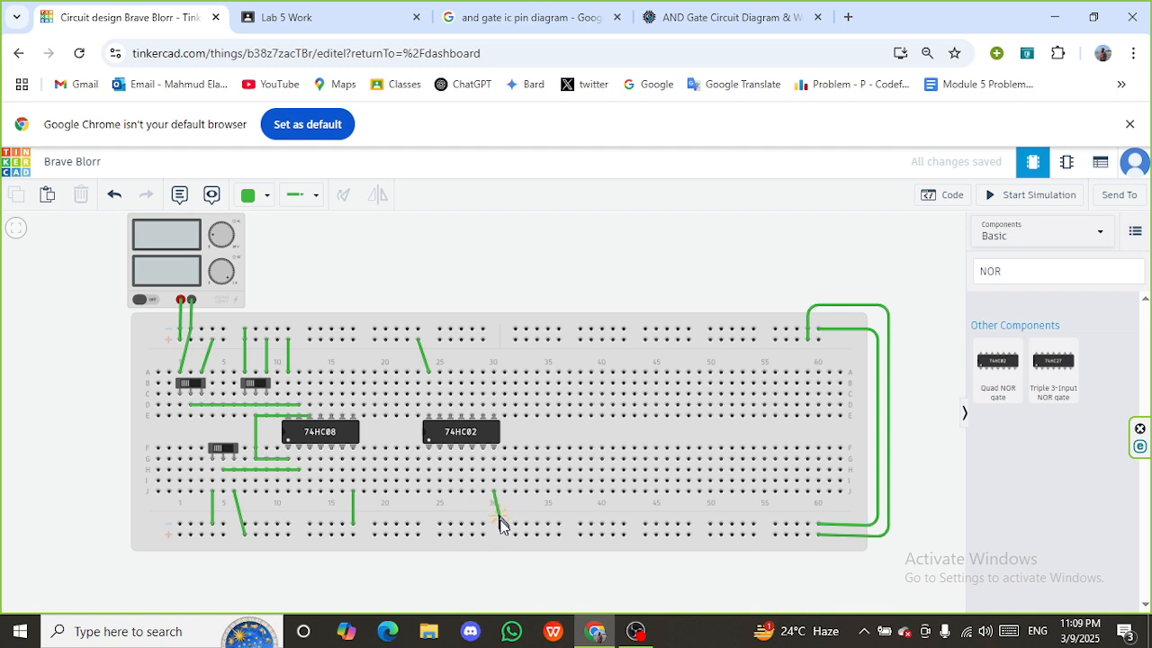
pyautogui.click(515, 525)
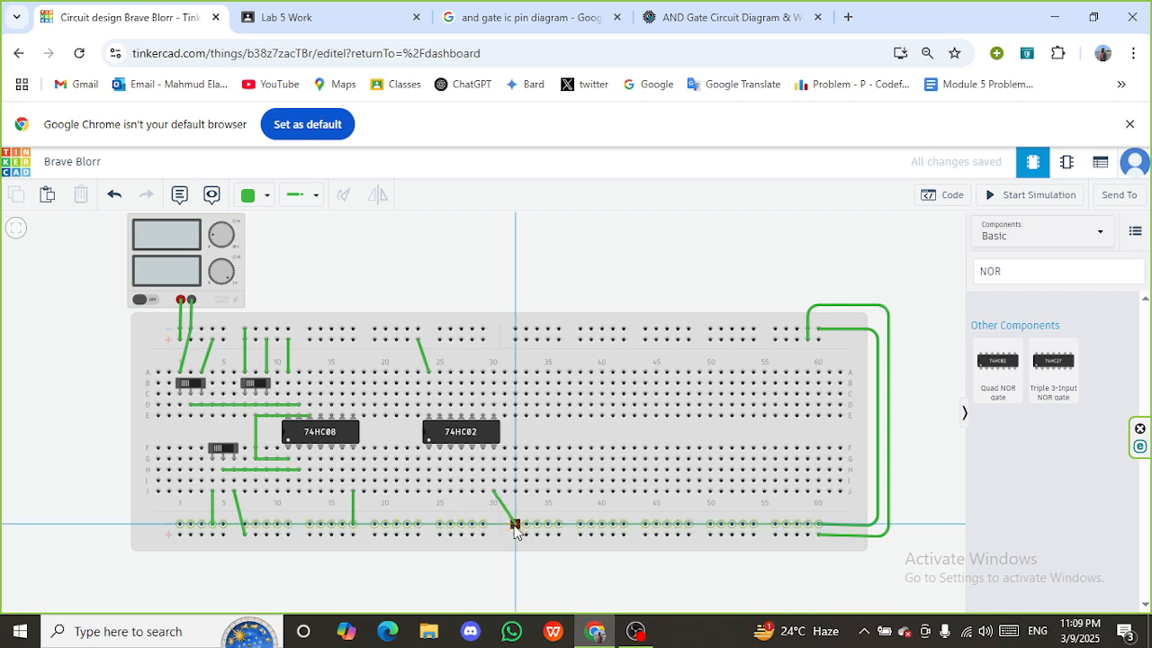
pyautogui.click(565, 267)
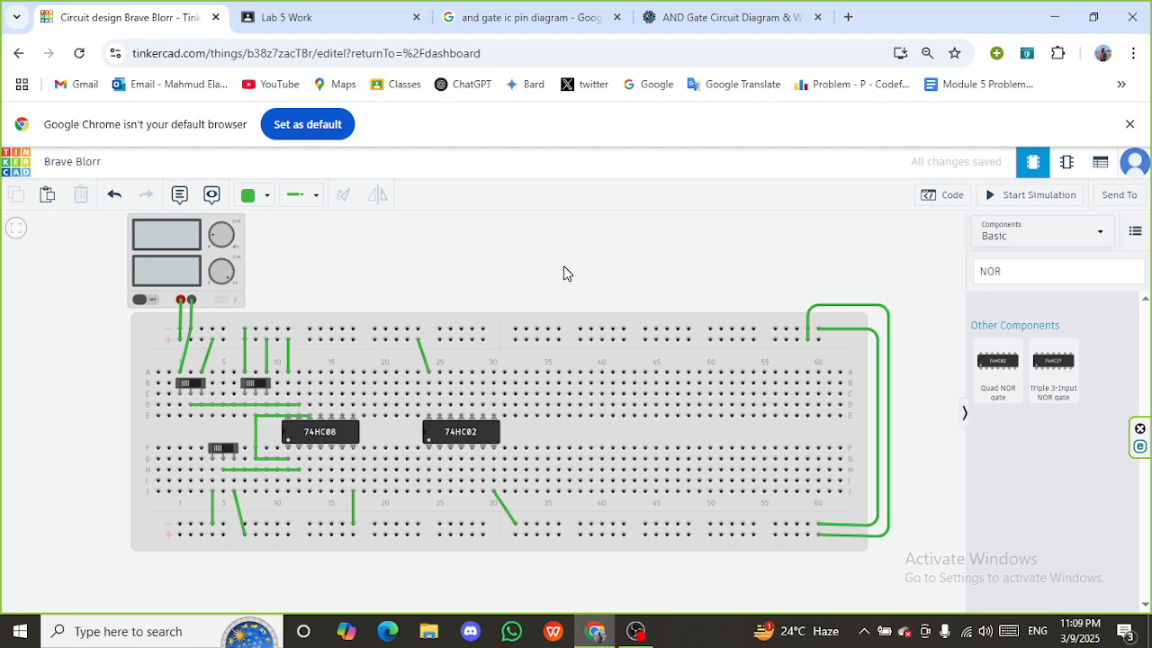
# Step: Check the upper AND gate's output in the flip-flop figure and wire D14 at the 74HC08 to A26 at the 74HC02
pyautogui.click(365, 9)
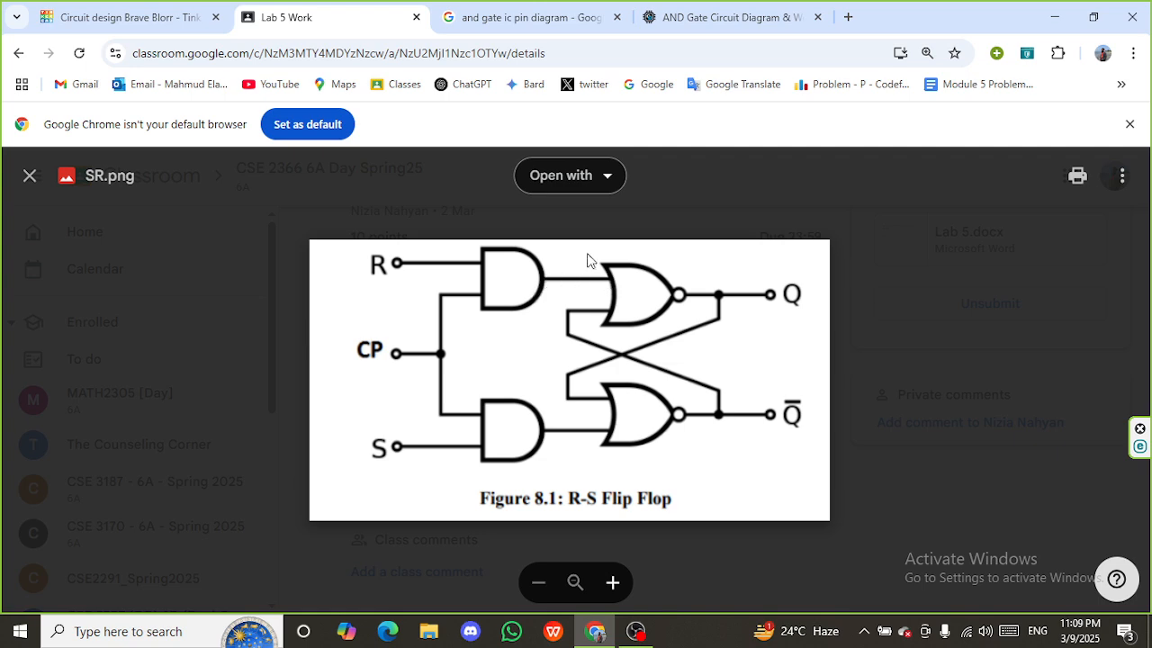
pyautogui.click(177, 9)
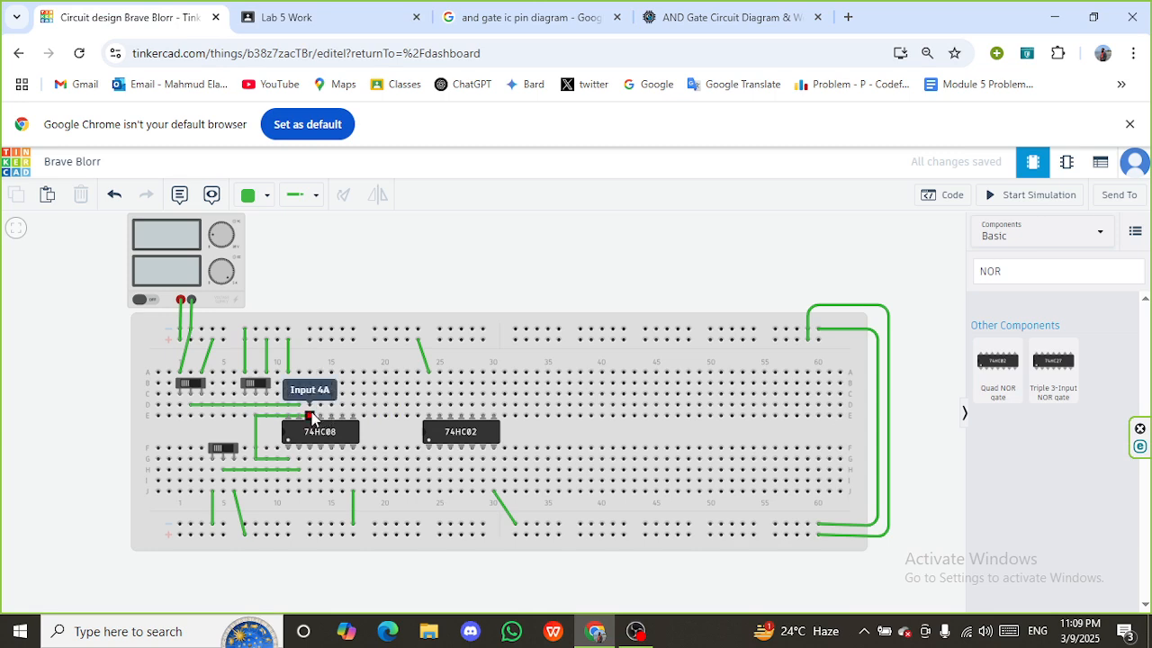
pyautogui.click(320, 406)
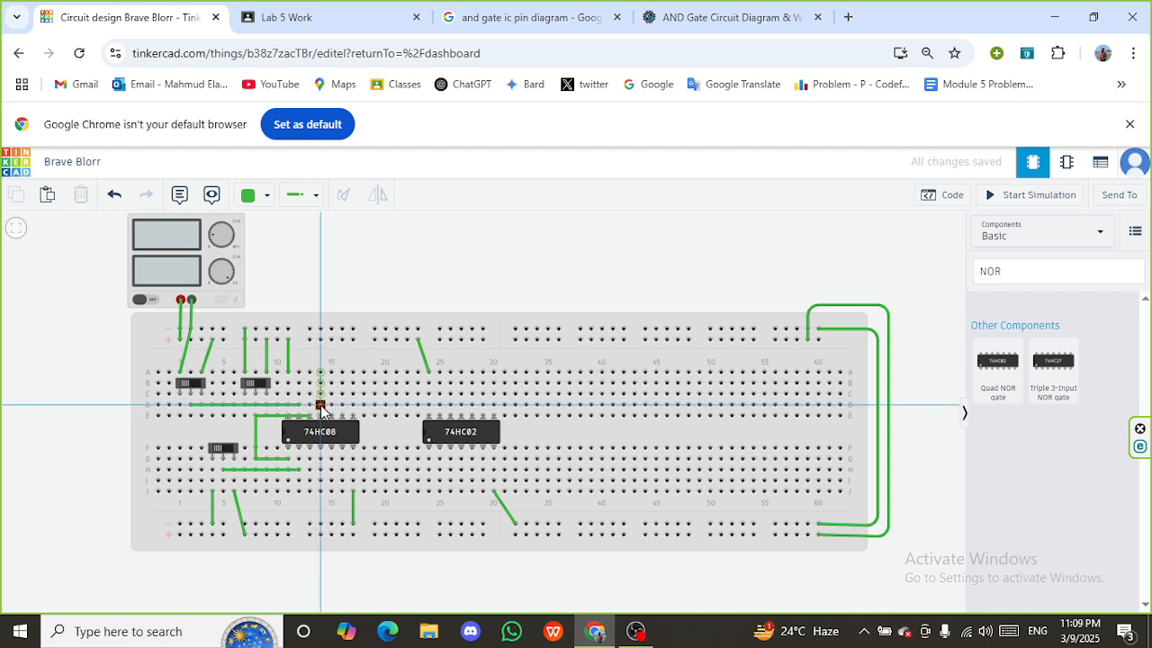
pyautogui.click(439, 416)
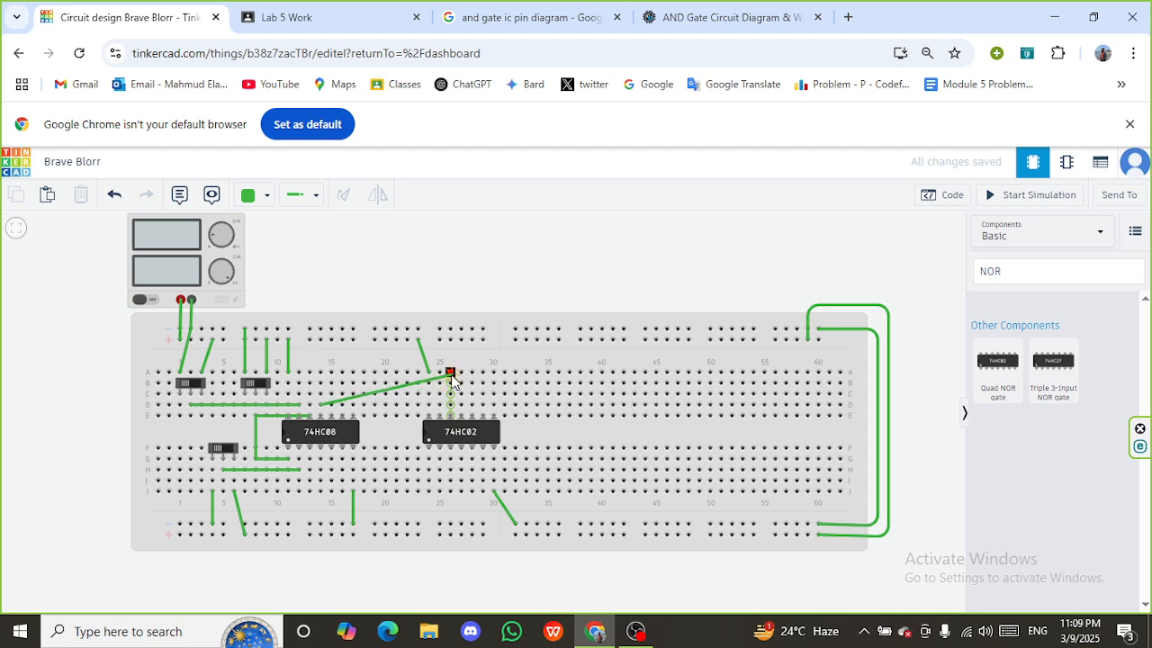
pyautogui.click(449, 372)
pyautogui.click(557, 267)
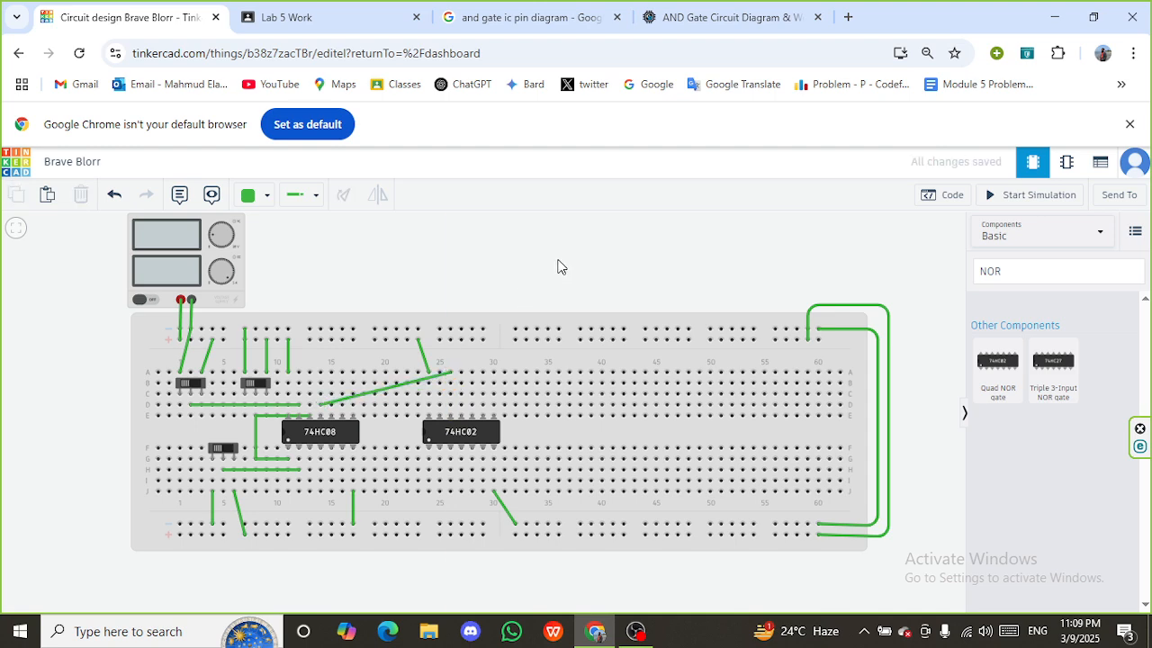
# Step: Check the lower AND gate's output in the flip-flop figure and wire H13 at the 74HC08 to J25 at the 74HC02
pyautogui.click(315, 17)
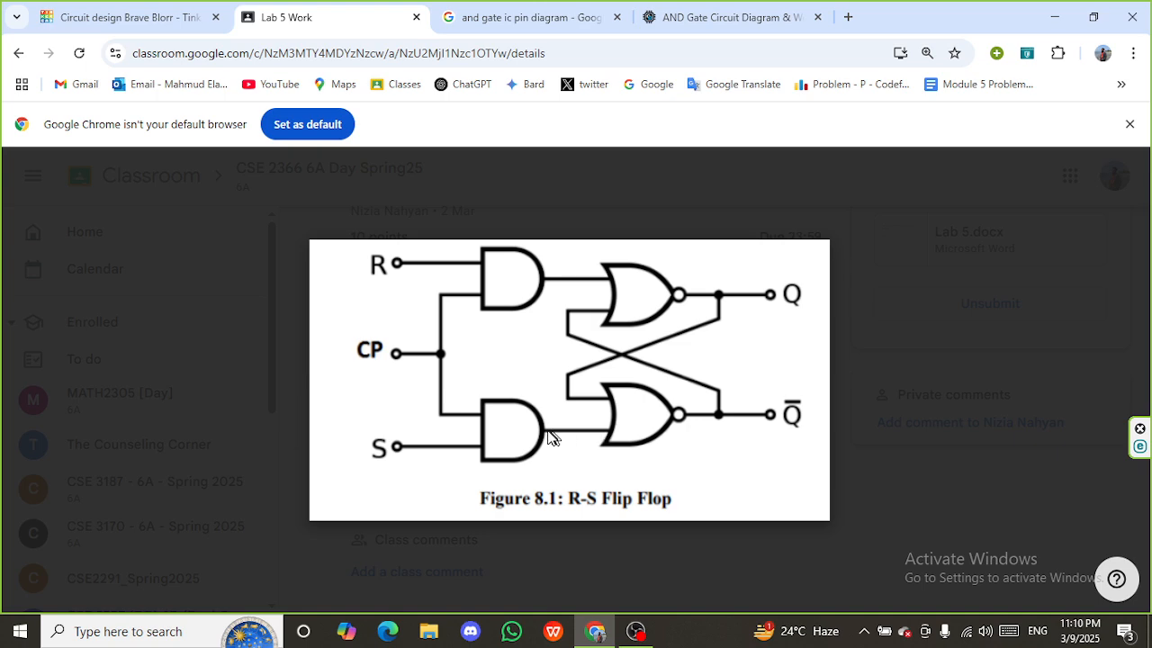
pyautogui.click(144, 20)
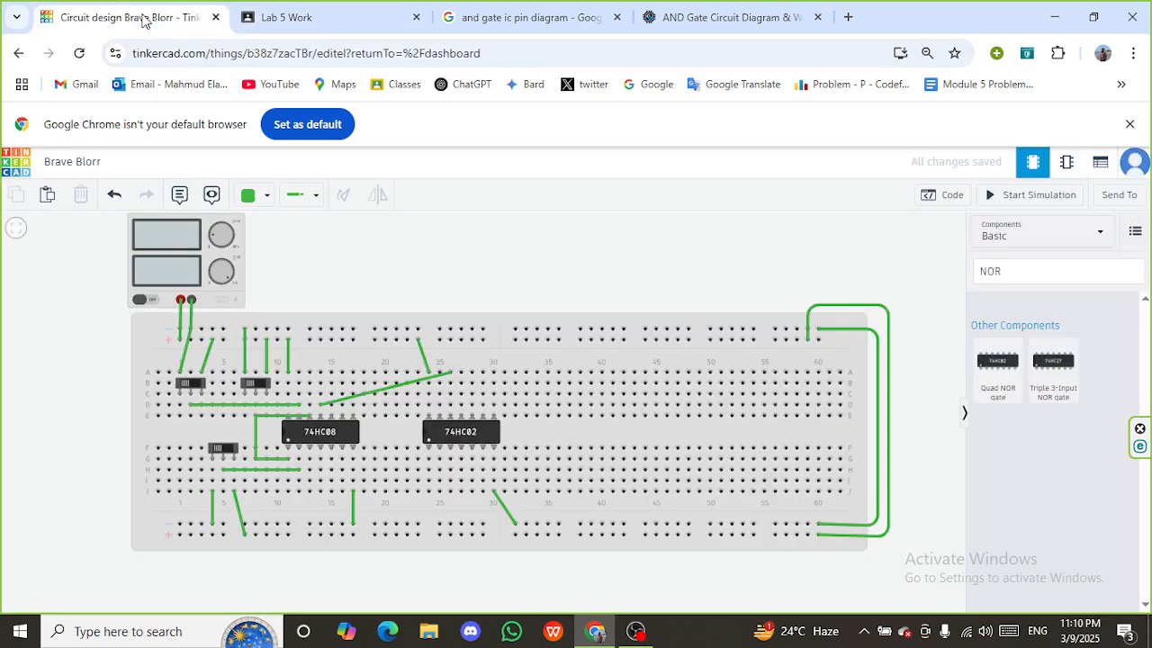
pyautogui.click(309, 469)
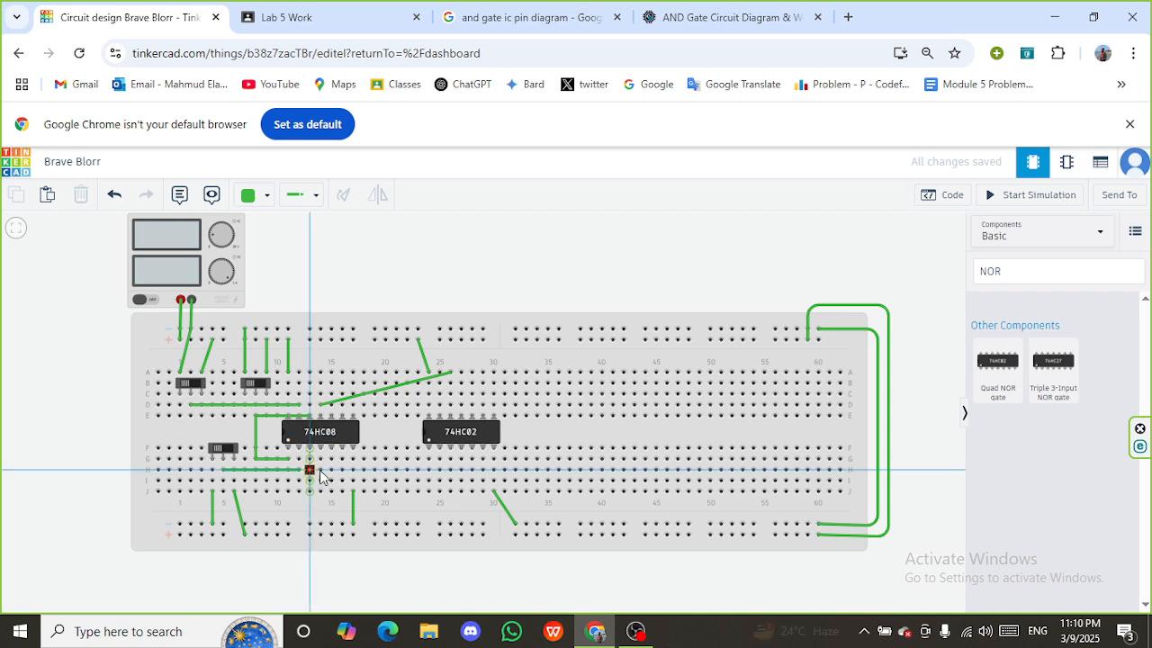
pyautogui.click(429, 449)
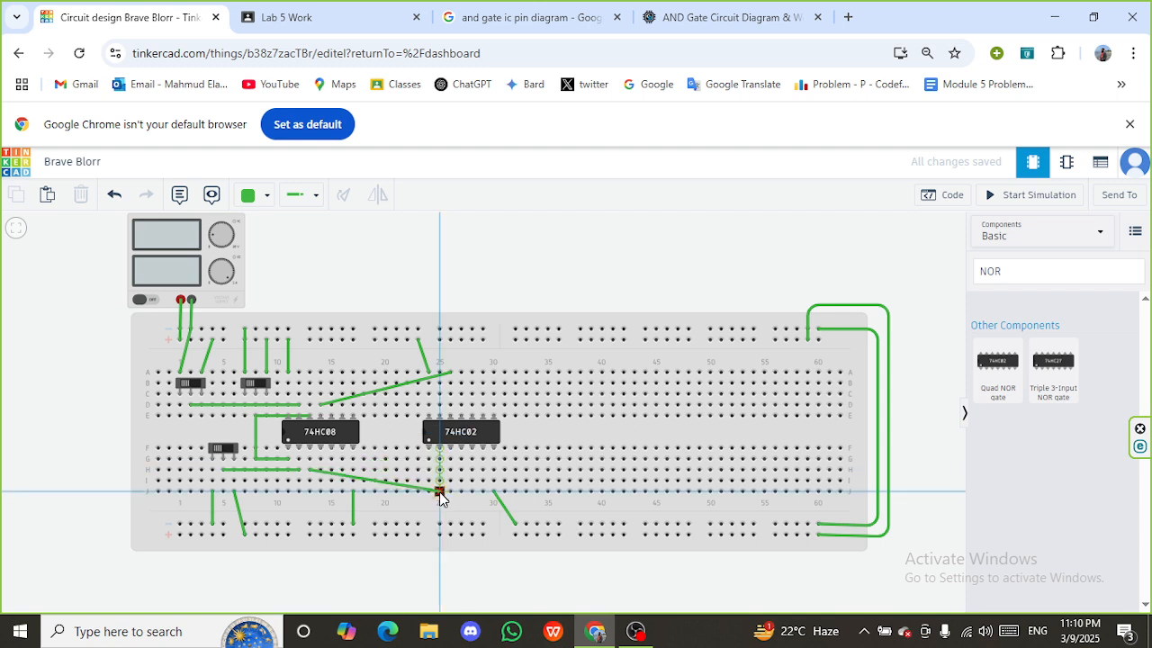
pyautogui.click(440, 490)
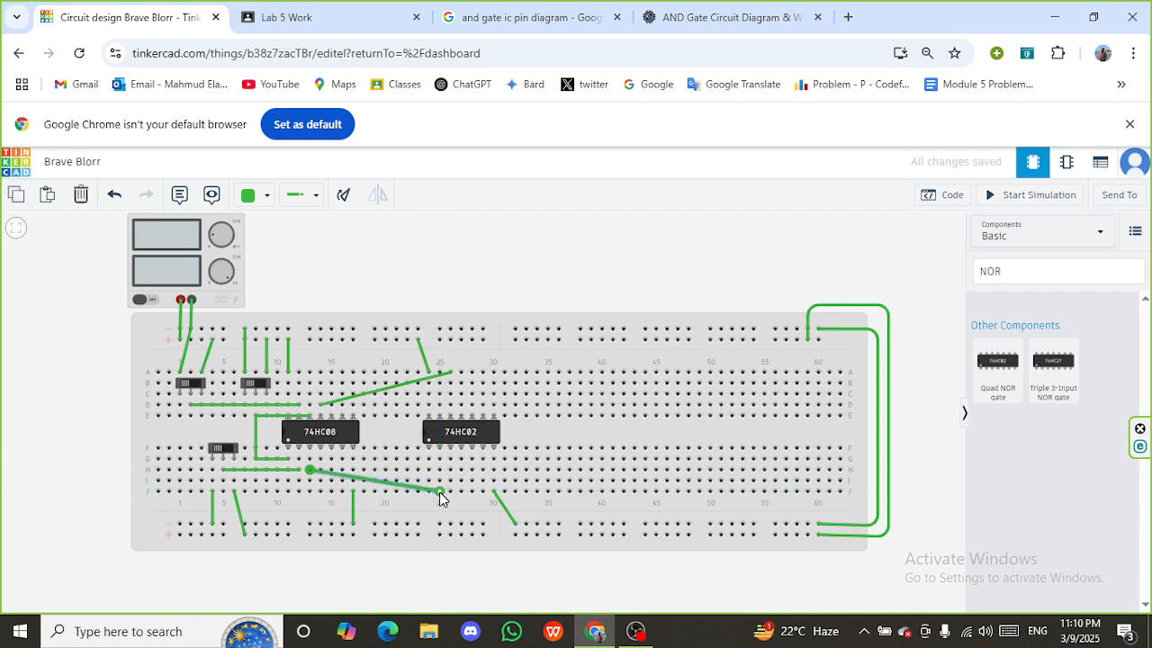
pyautogui.click(580, 223)
# Step: Check the NOR gates' cross-coupling in the flip-flop figure and wire D25 around the outer end of the 74HC02 to G26
pyautogui.click(360, 9)
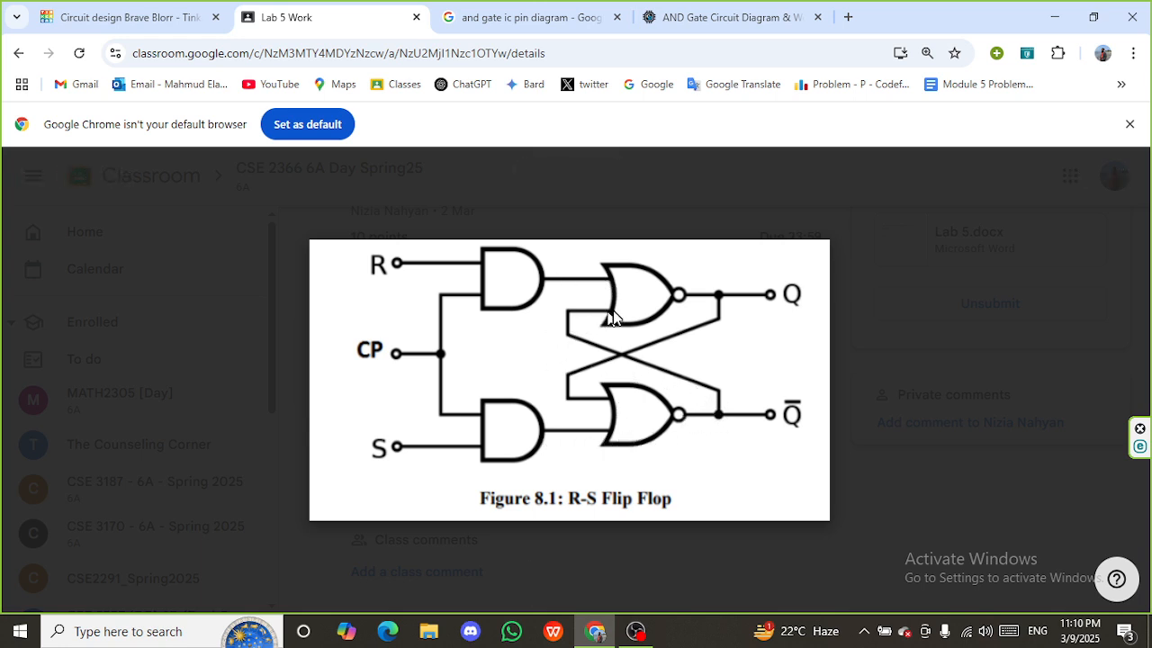
pyautogui.click(81, 12)
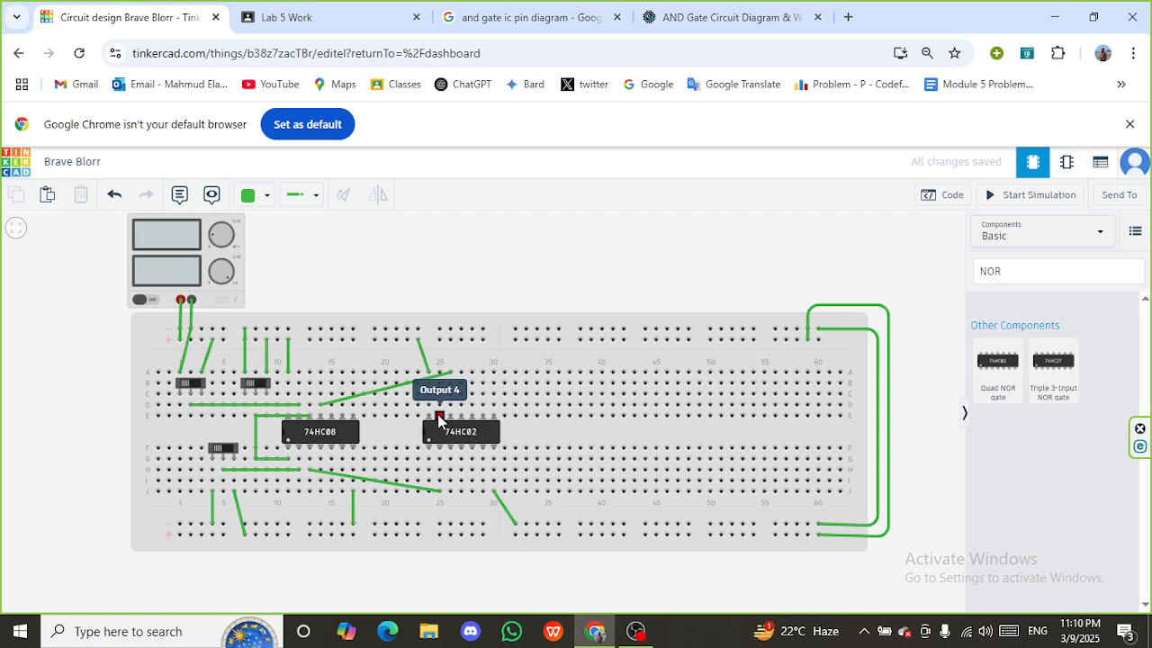
pyautogui.click(440, 402)
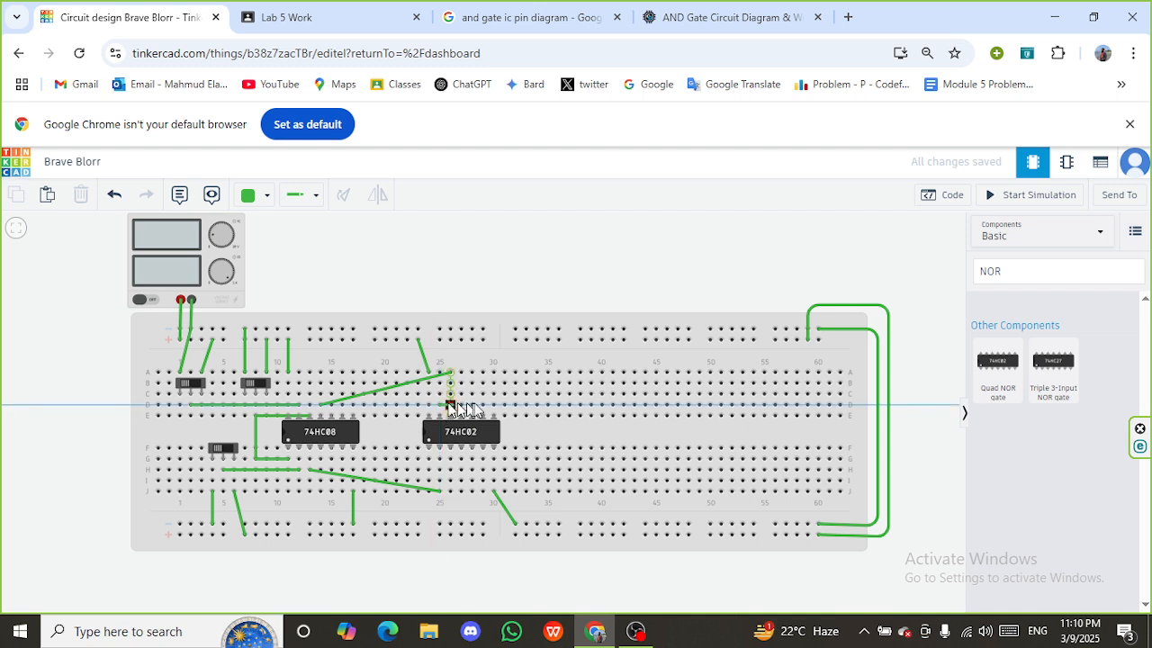
pyautogui.click(527, 409)
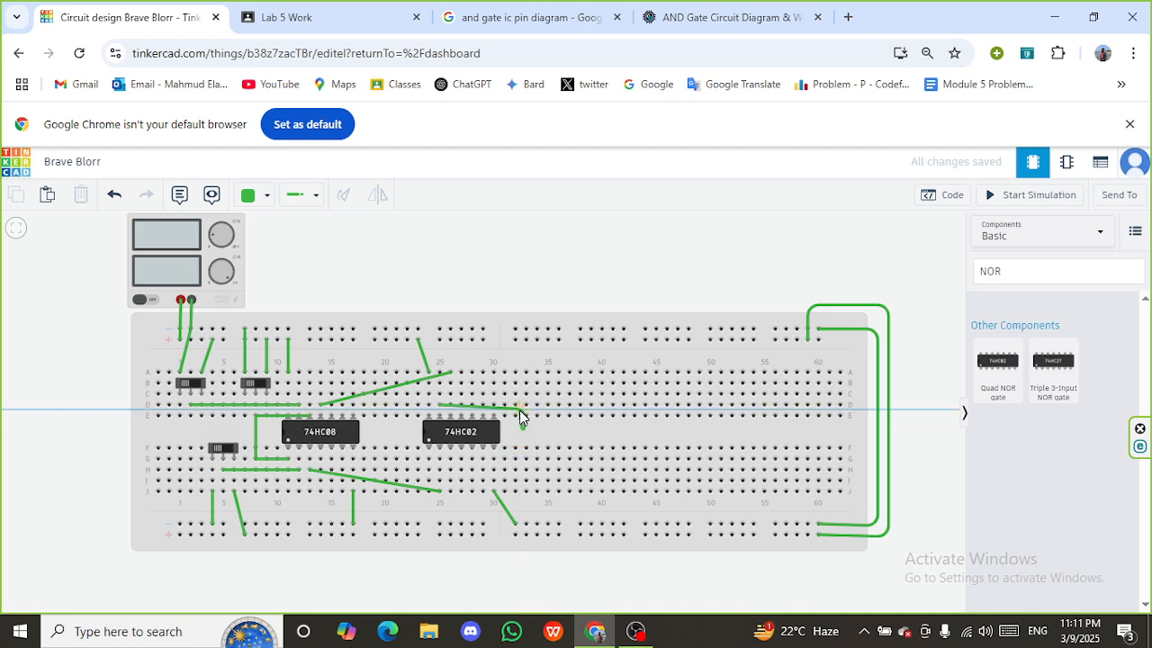
pyautogui.click(519, 409)
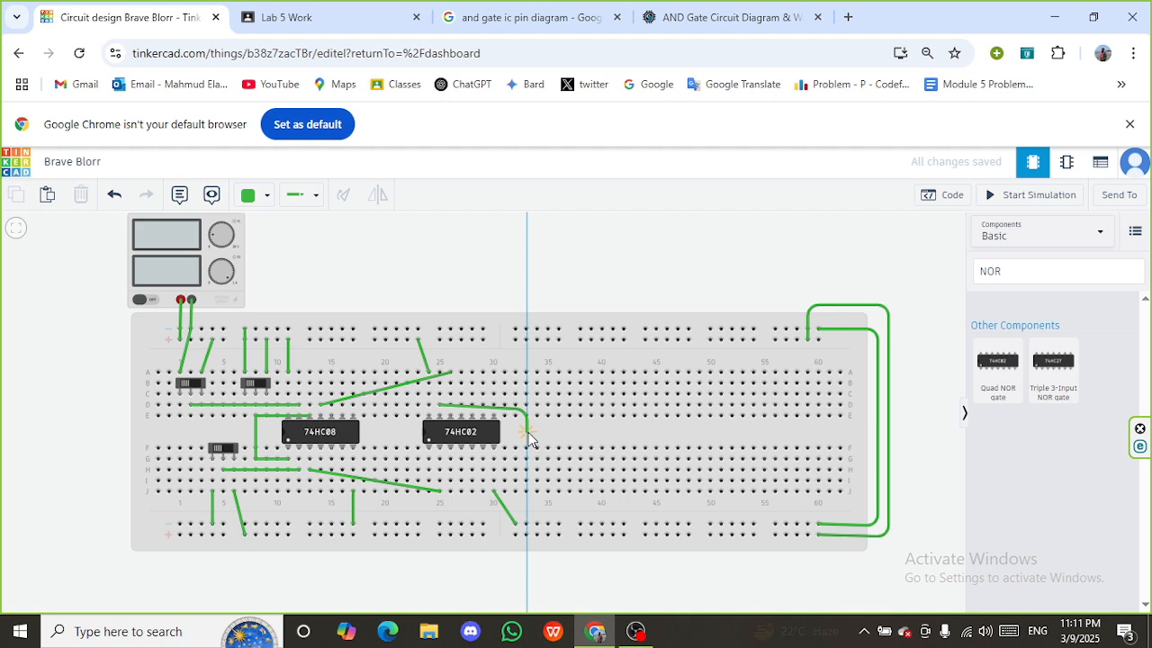
pyautogui.click(527, 432)
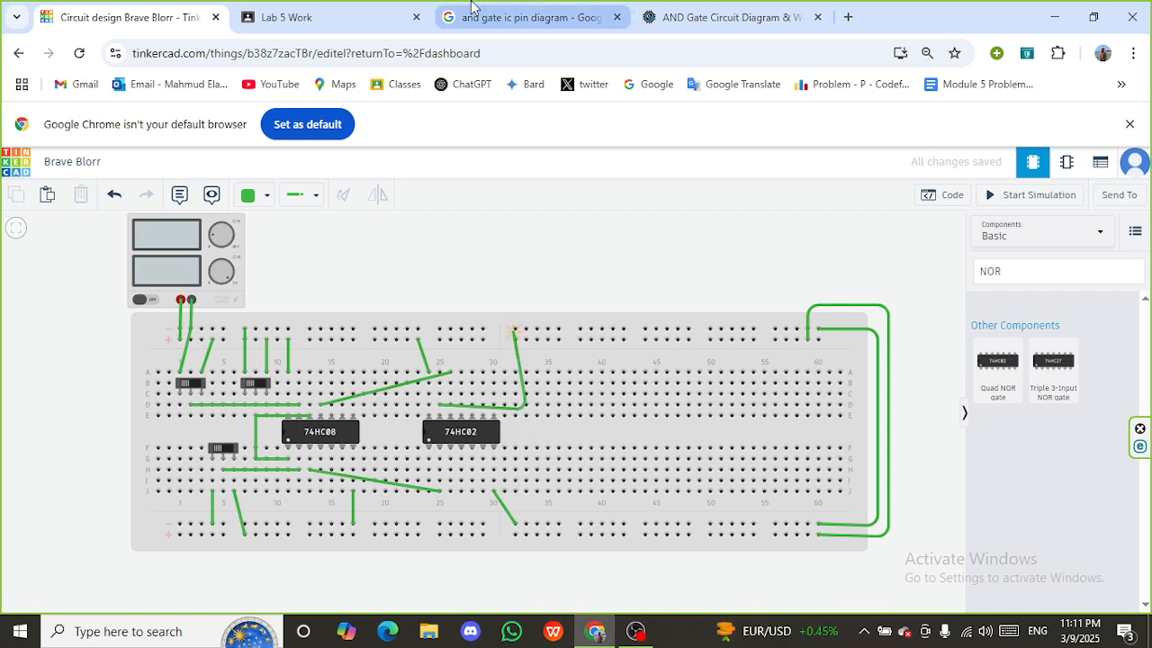
pyautogui.click(310, 8)
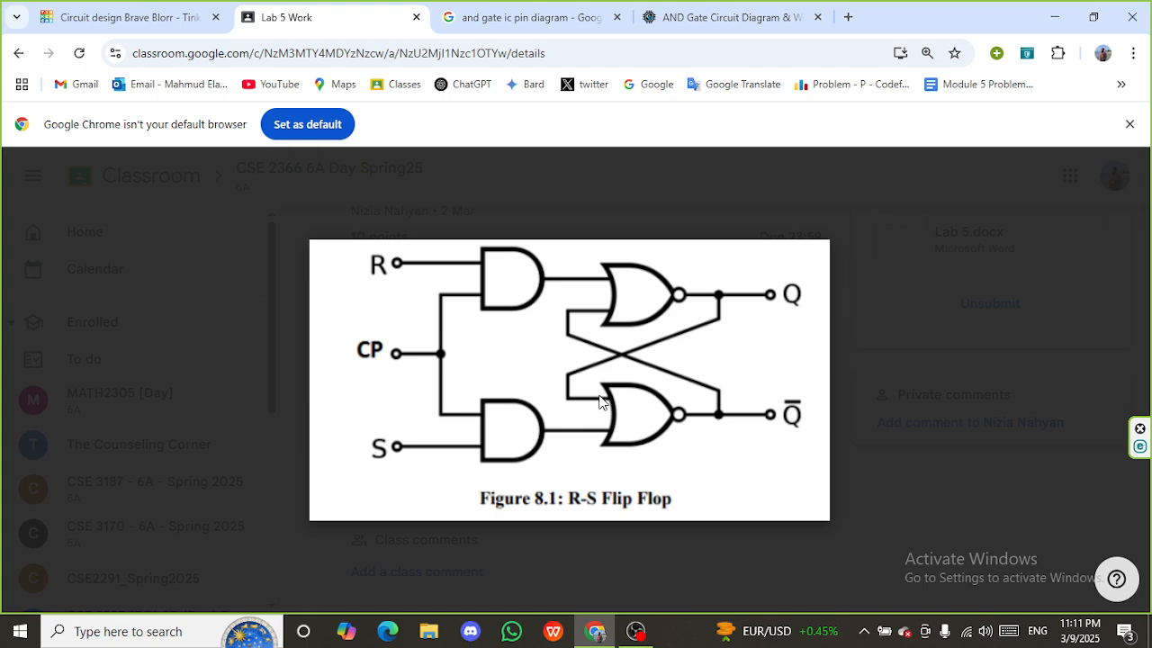
pyautogui.click(128, 13)
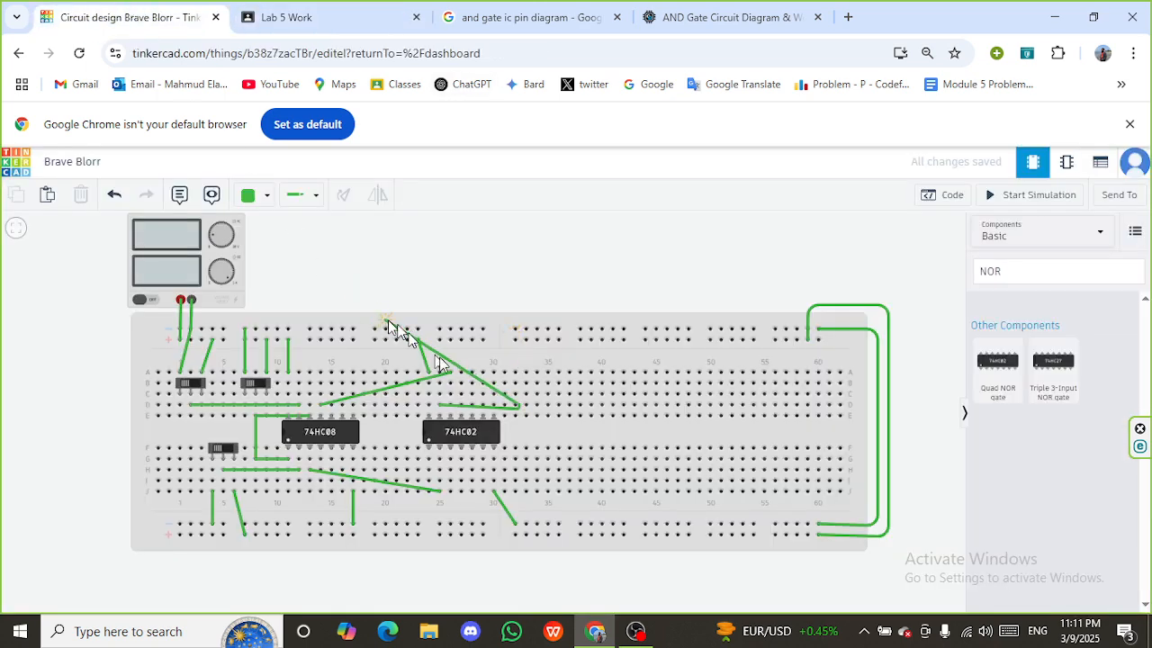
pyautogui.click(526, 438)
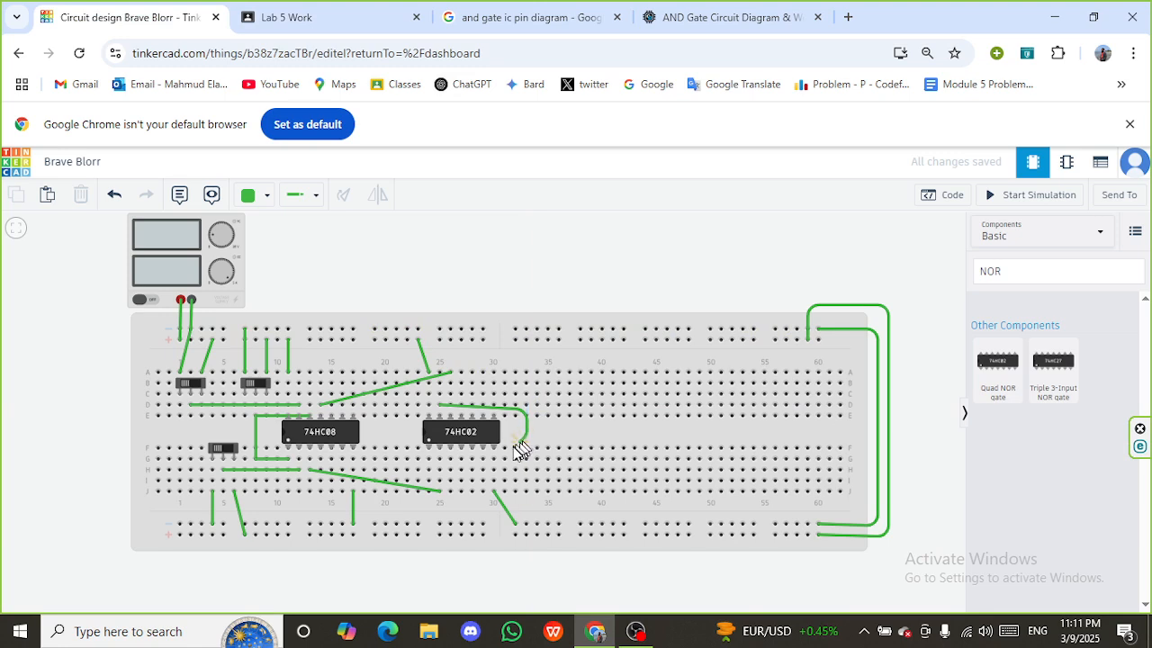
pyautogui.click(451, 460)
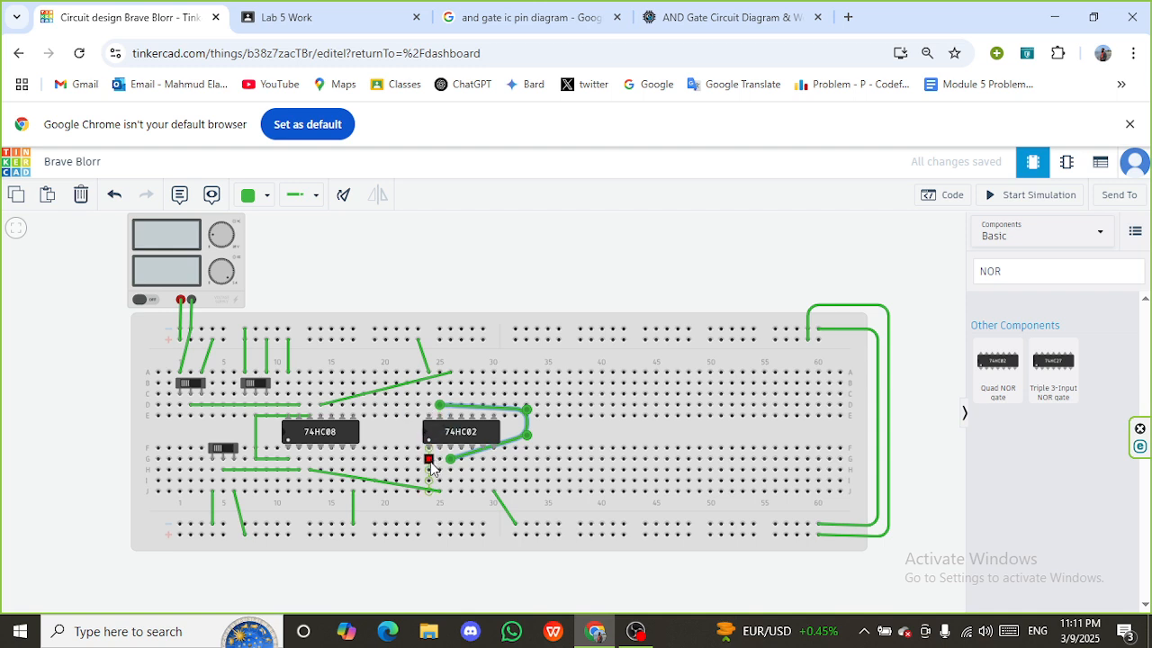
# Step: Run the second feedback wire from I24 around the outer end of the 74HC02 to C27
pyautogui.click(429, 481)
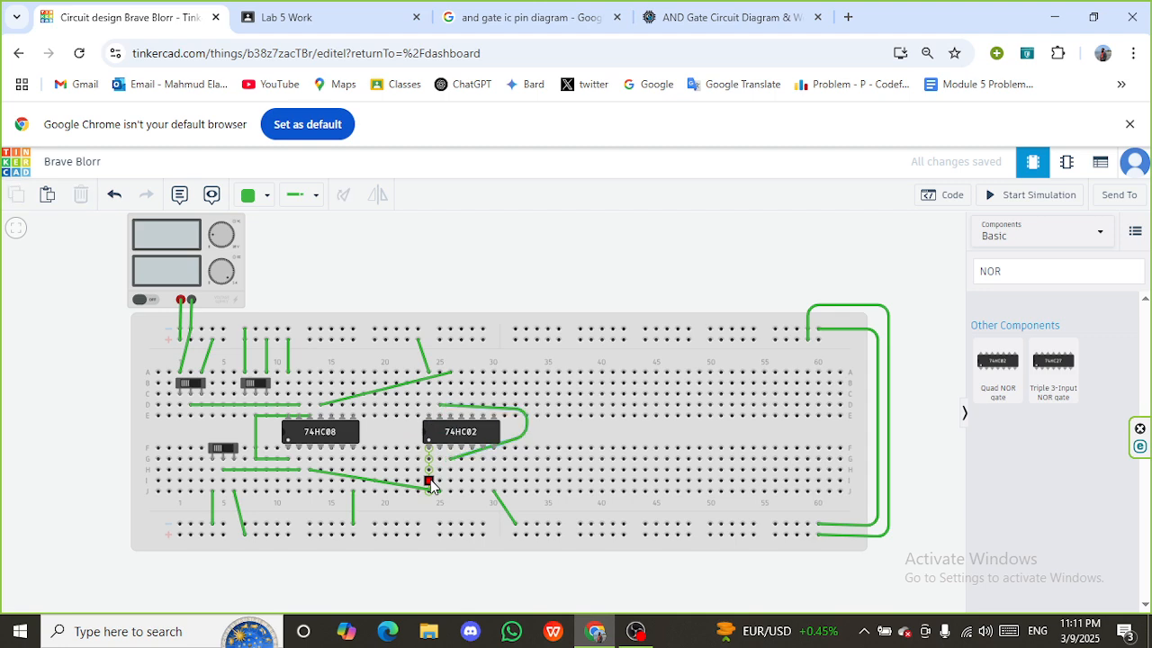
pyautogui.click(531, 475)
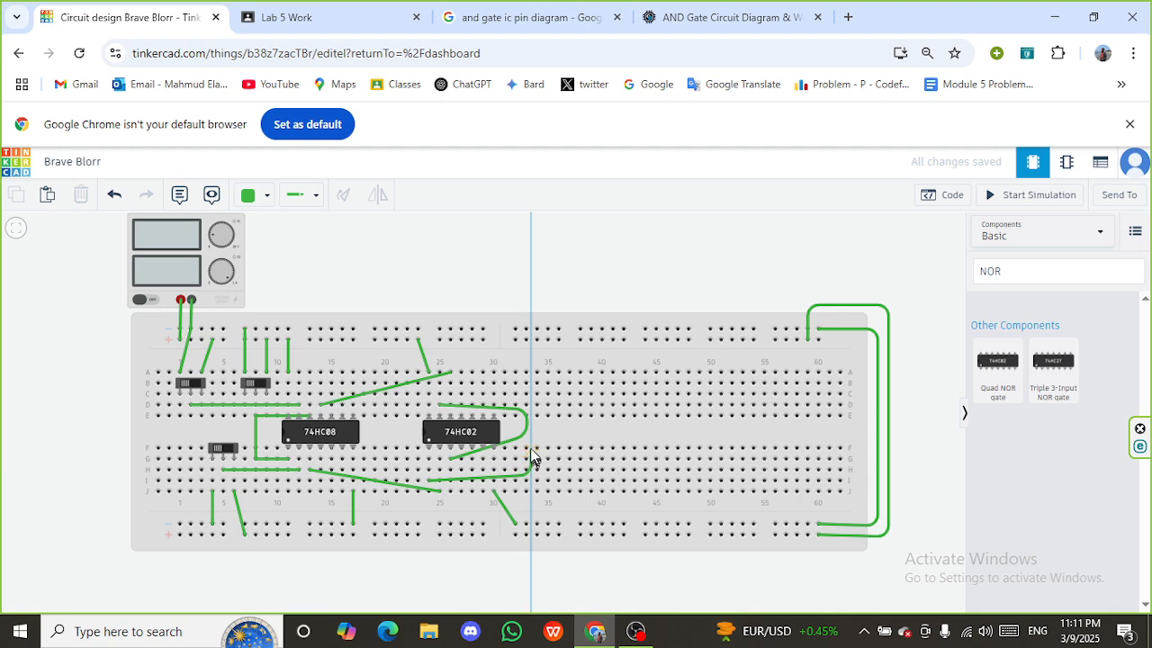
pyautogui.click(535, 442)
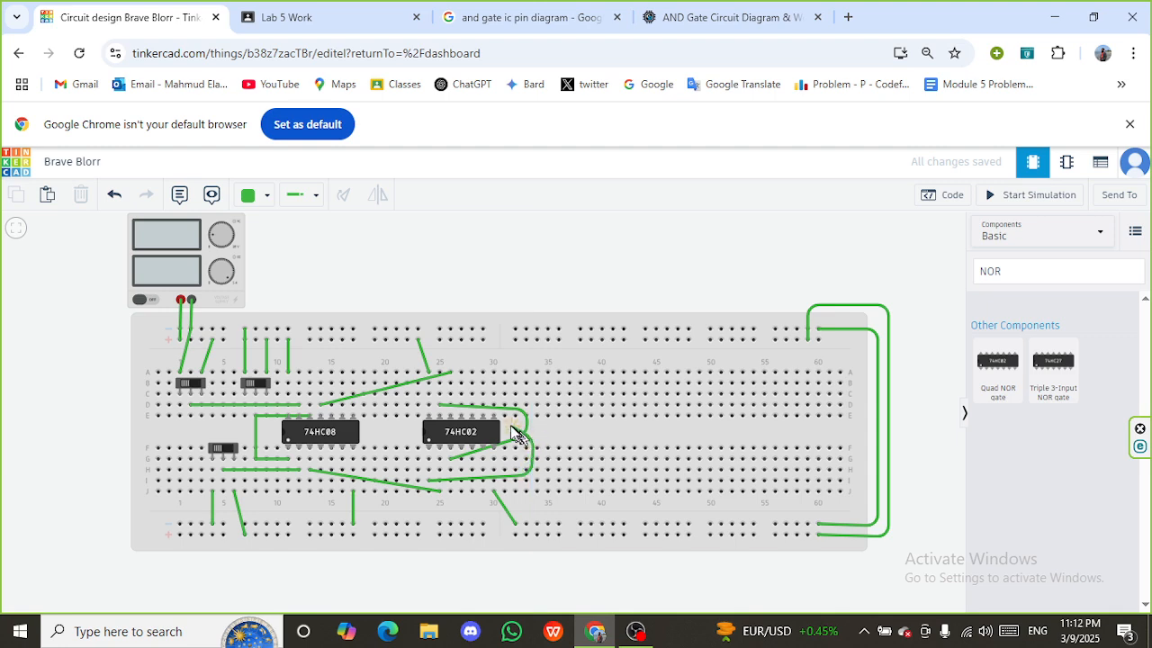
pyautogui.click(464, 415)
pyautogui.click(459, 395)
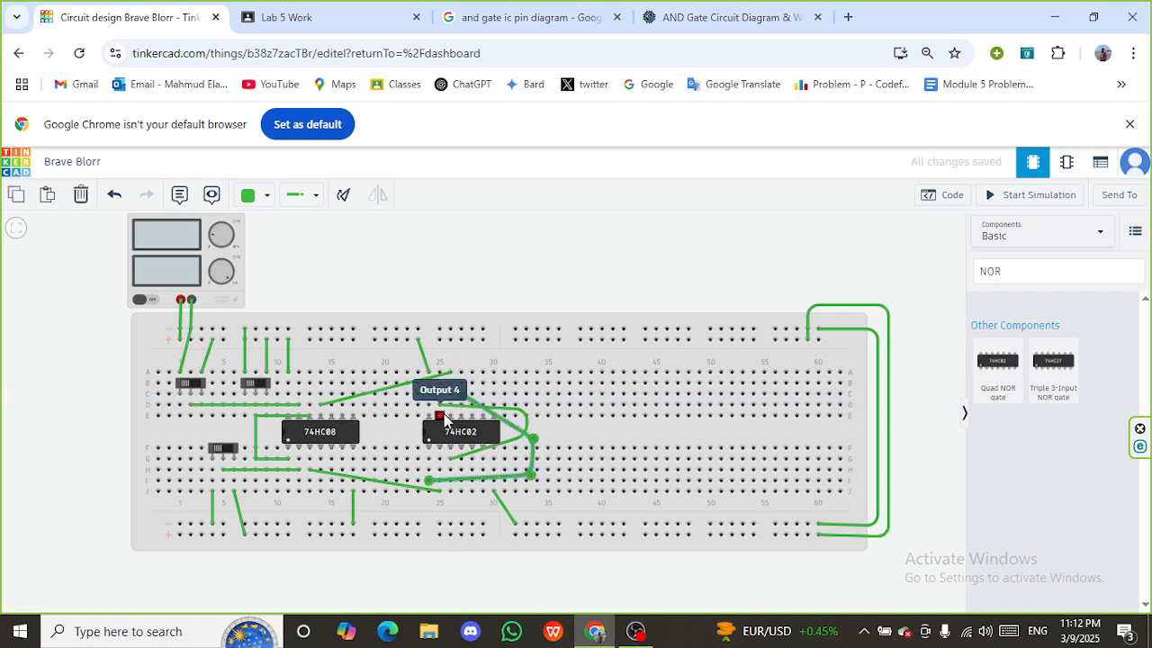
# Step: Wire B25 at the 74HC02 to B36 and place a horizontal 1 kΩ resistor between B36 and B40
pyautogui.click(440, 384)
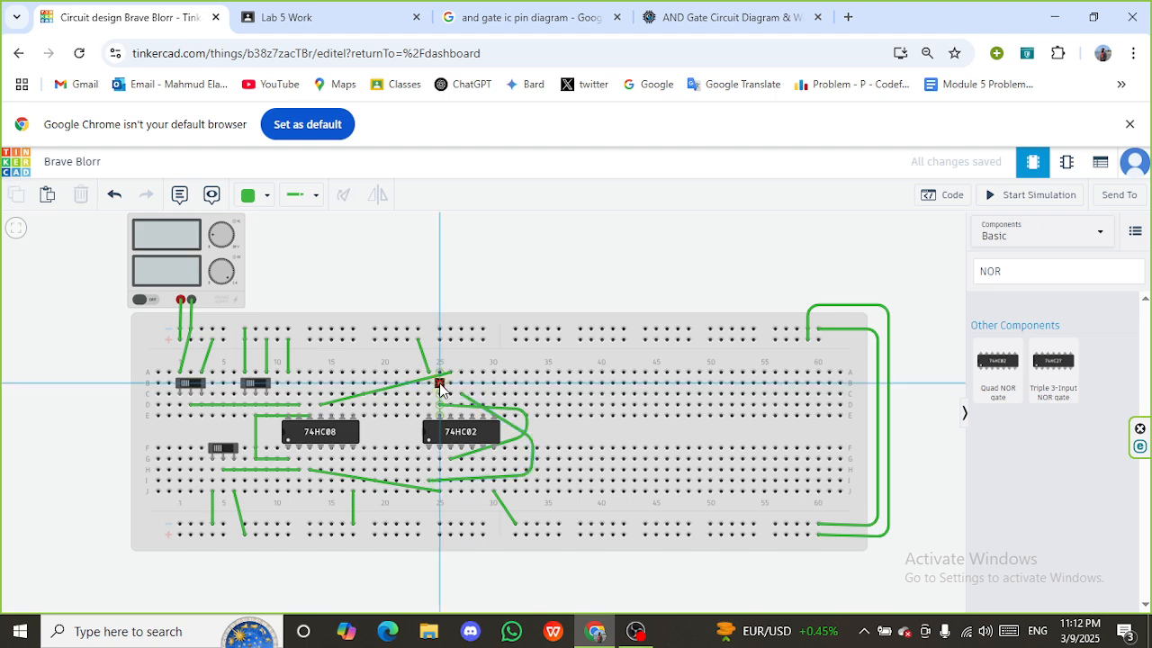
pyautogui.click(559, 385)
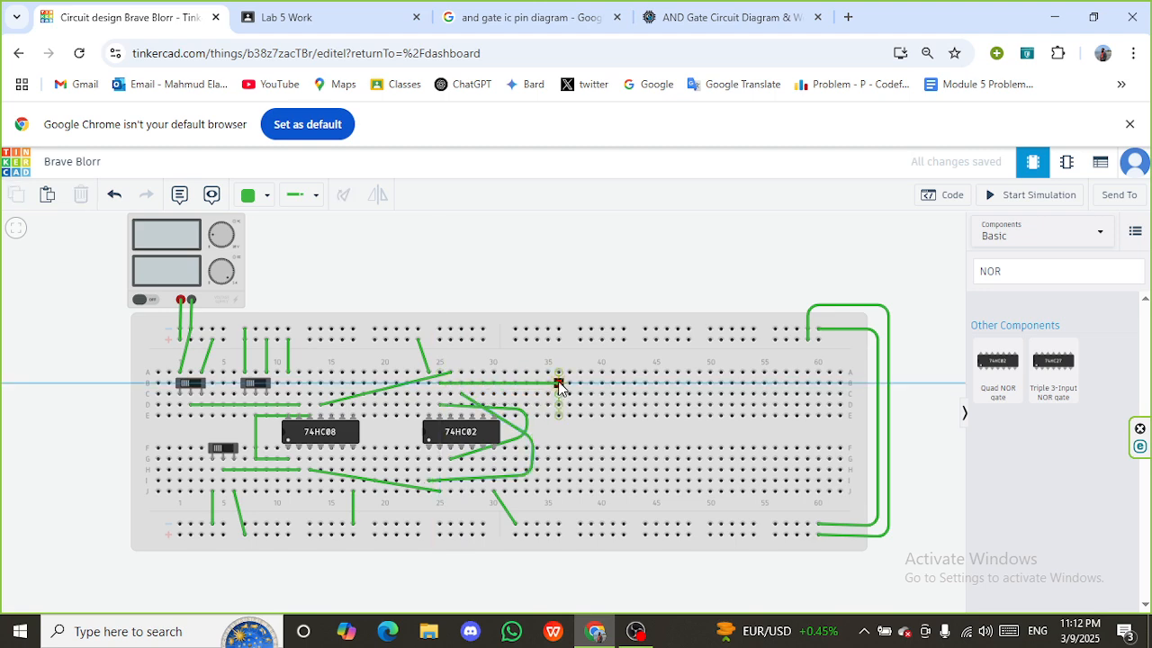
pyautogui.click(1028, 272)
pyautogui.hotkey('ctrl', 'a')
pyautogui.press('BackSpace')
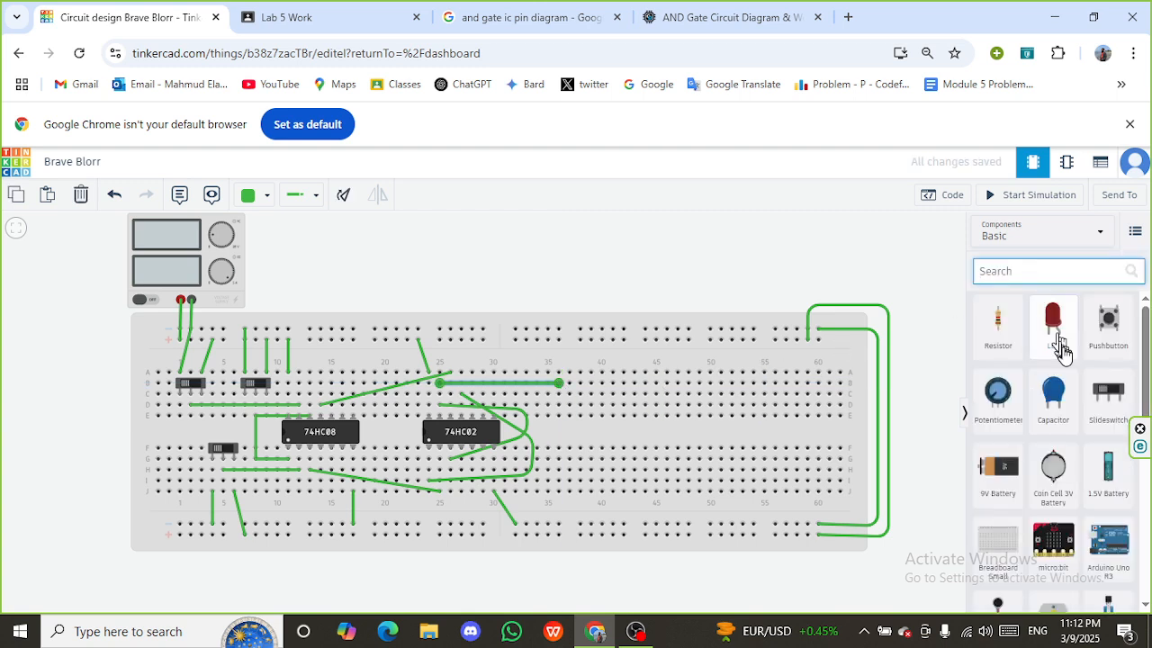
pyautogui.moveTo(997, 320); pyautogui.dragTo(580, 398)
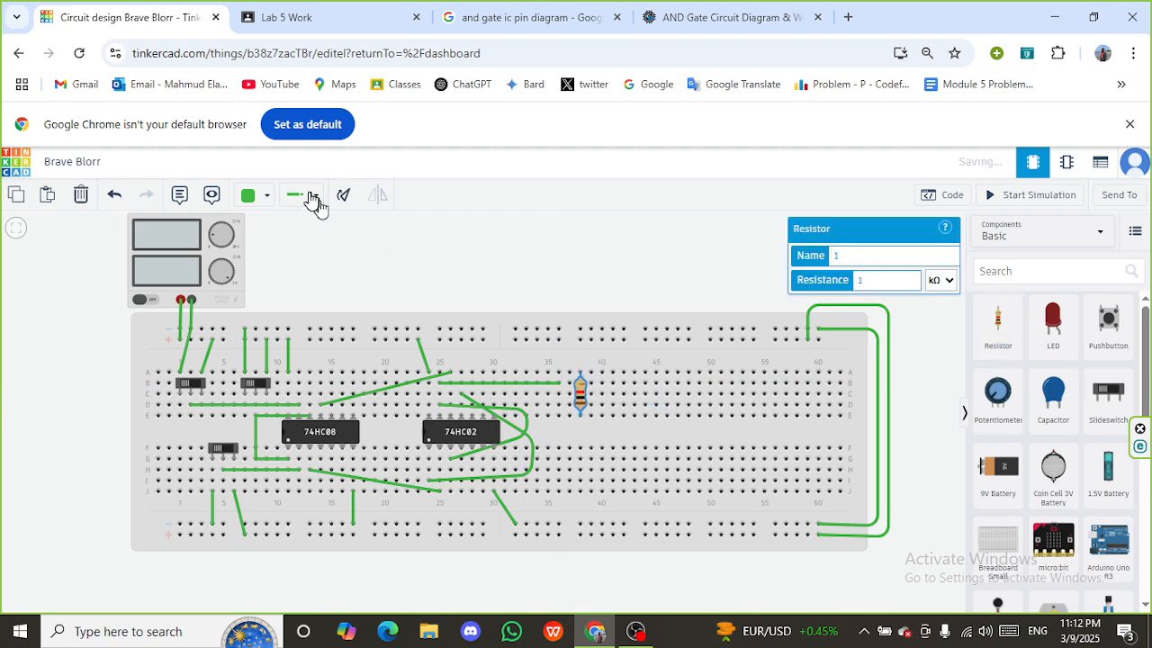
pyautogui.click(347, 200)
pyautogui.click(349, 200)
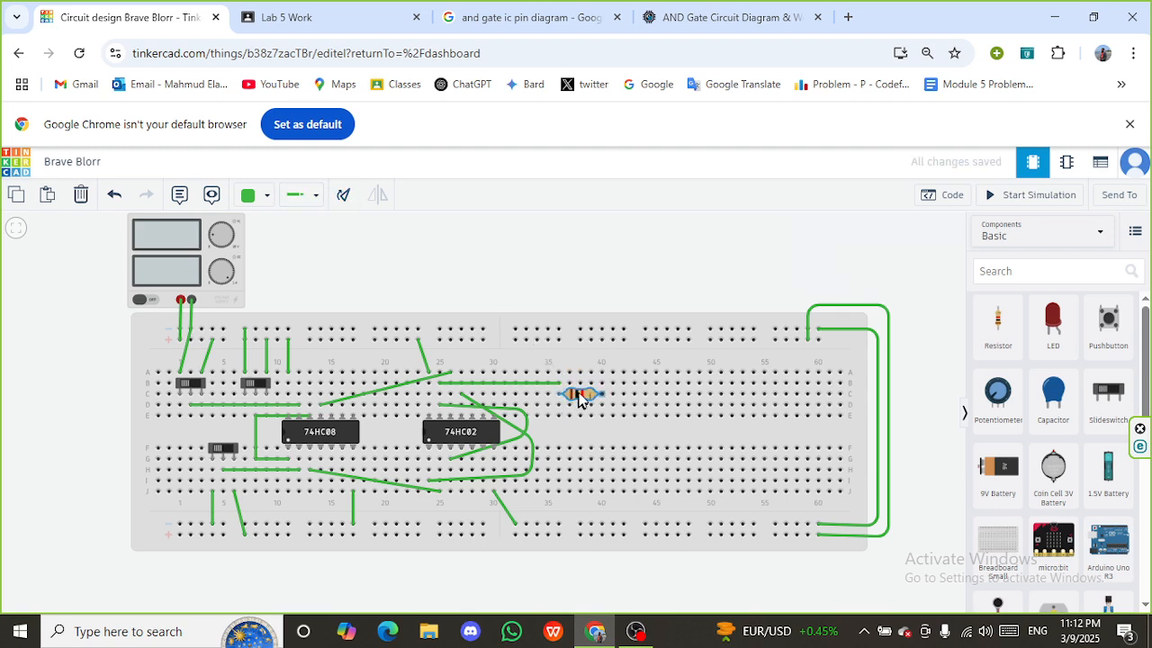
pyautogui.moveTo(578, 393); pyautogui.dragTo(583, 385)
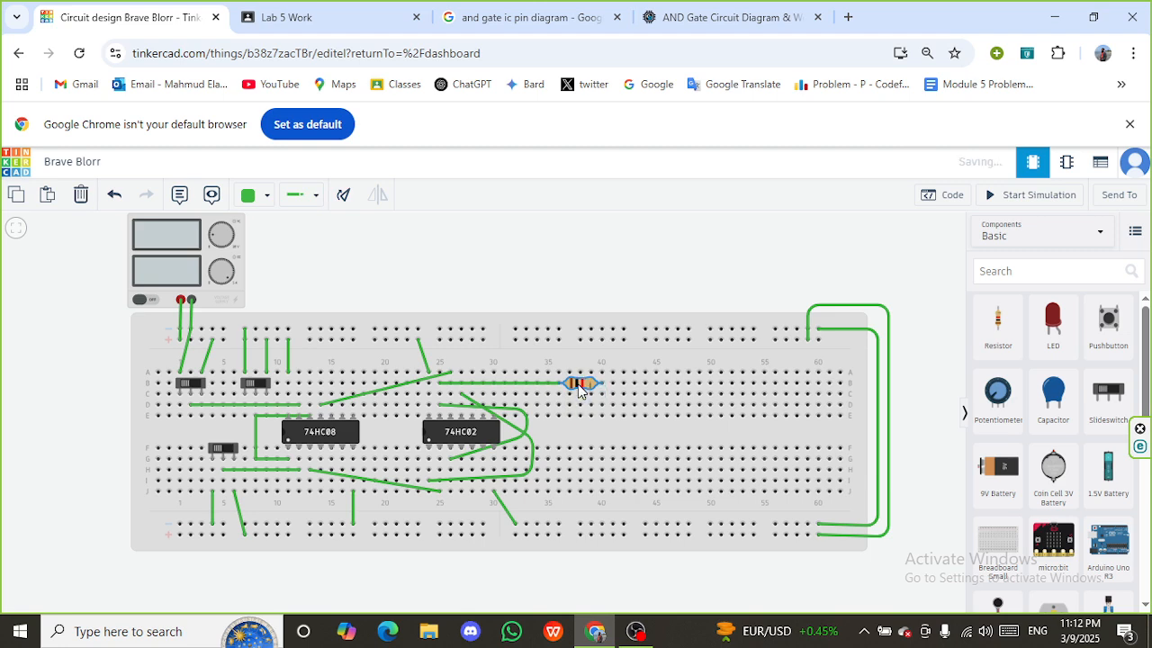
pyautogui.click(676, 276)
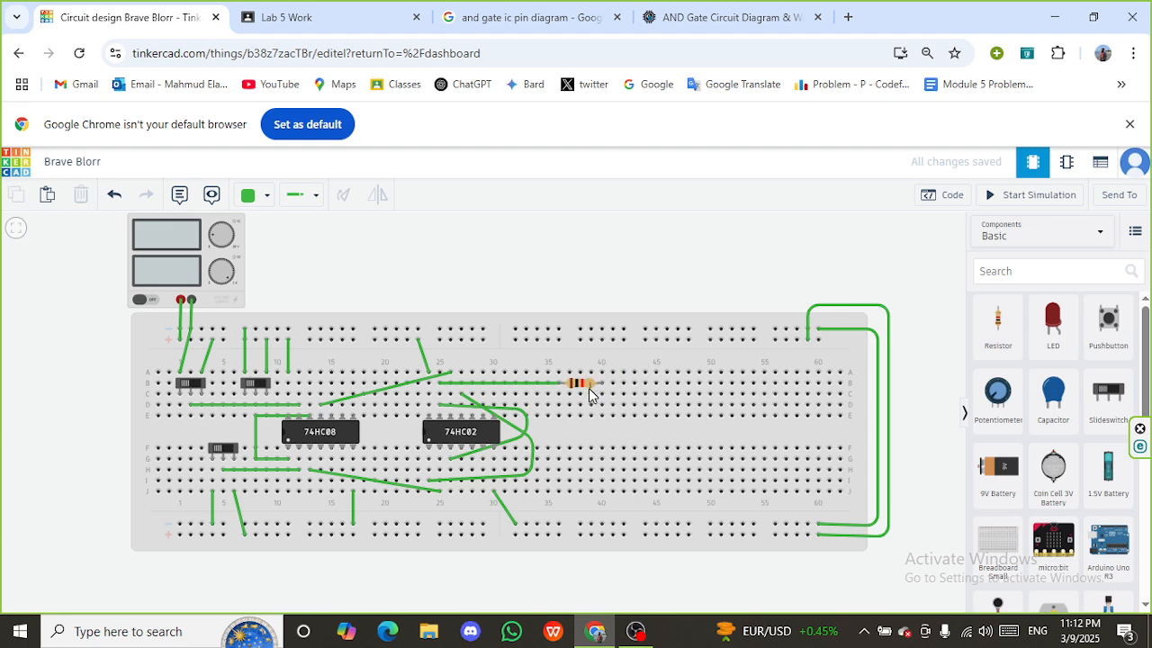
# Step: Wire F24 at the 74HC02 to H36 and place a copy of the resistor between H36 and H40
pyautogui.click(429, 454)
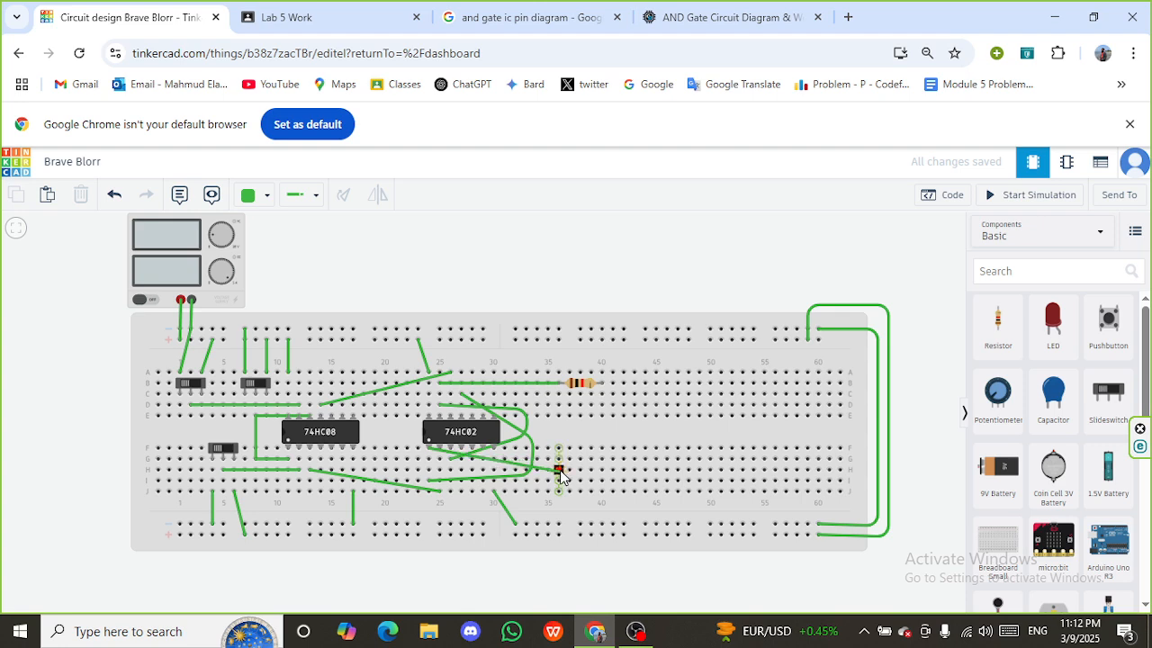
pyautogui.click(558, 469)
pyautogui.click(576, 385)
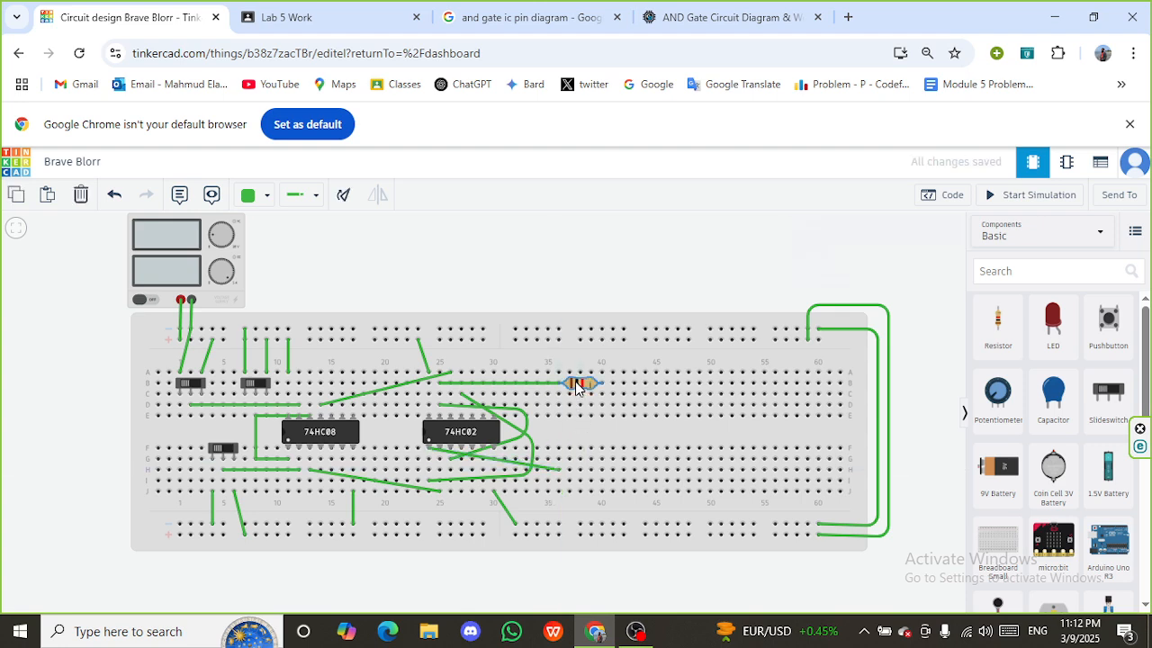
pyautogui.hotkey('ctrl', 'c')
pyautogui.hotkey('ctrl', 'v')
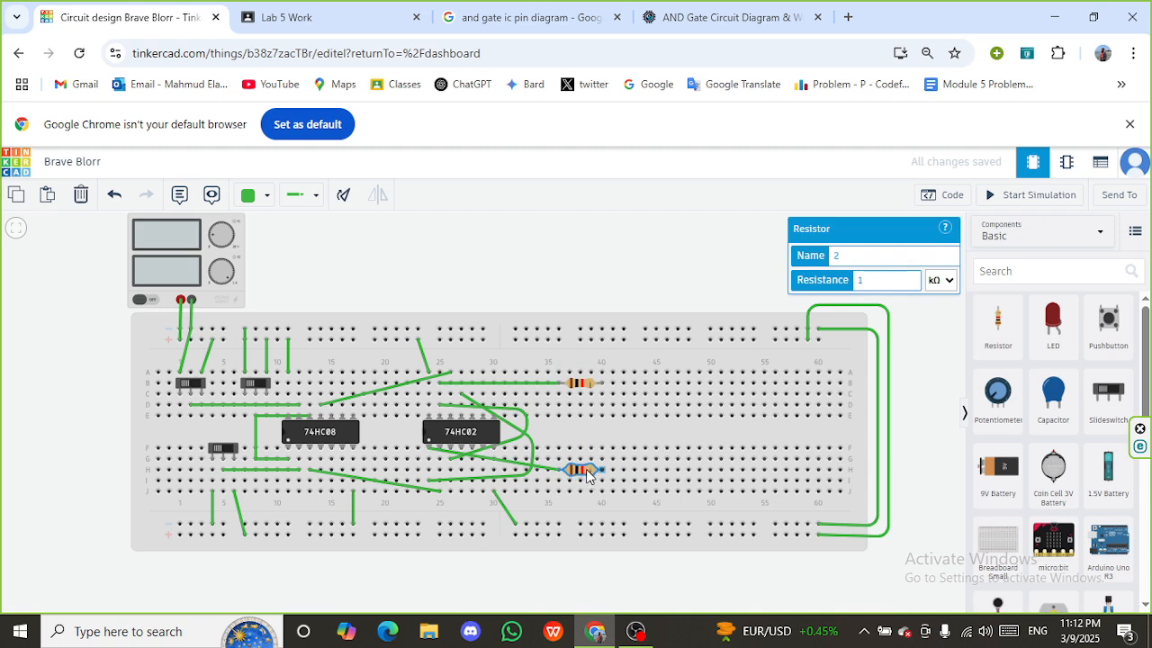
pyautogui.click(587, 475)
pyautogui.click(684, 288)
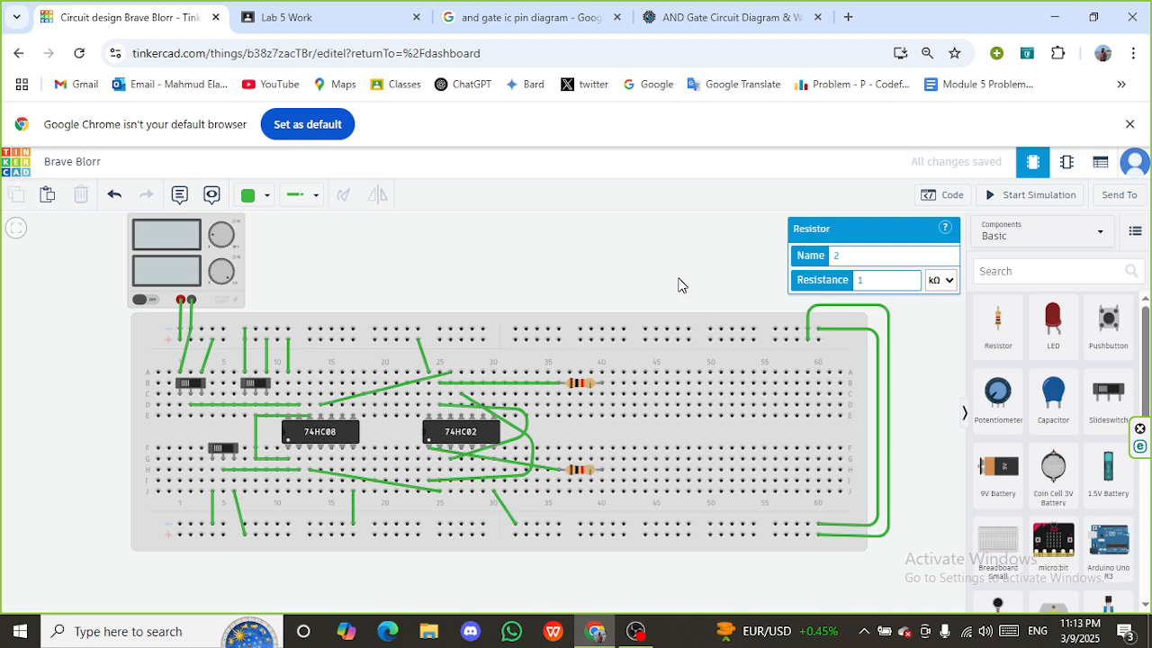
# Step: Place a mirrored red LED with its anode at B40 and cathode at B41, and a copy of it at H40 and H41
pyautogui.moveTo(1040, 337); pyautogui.dragTo(617, 392)
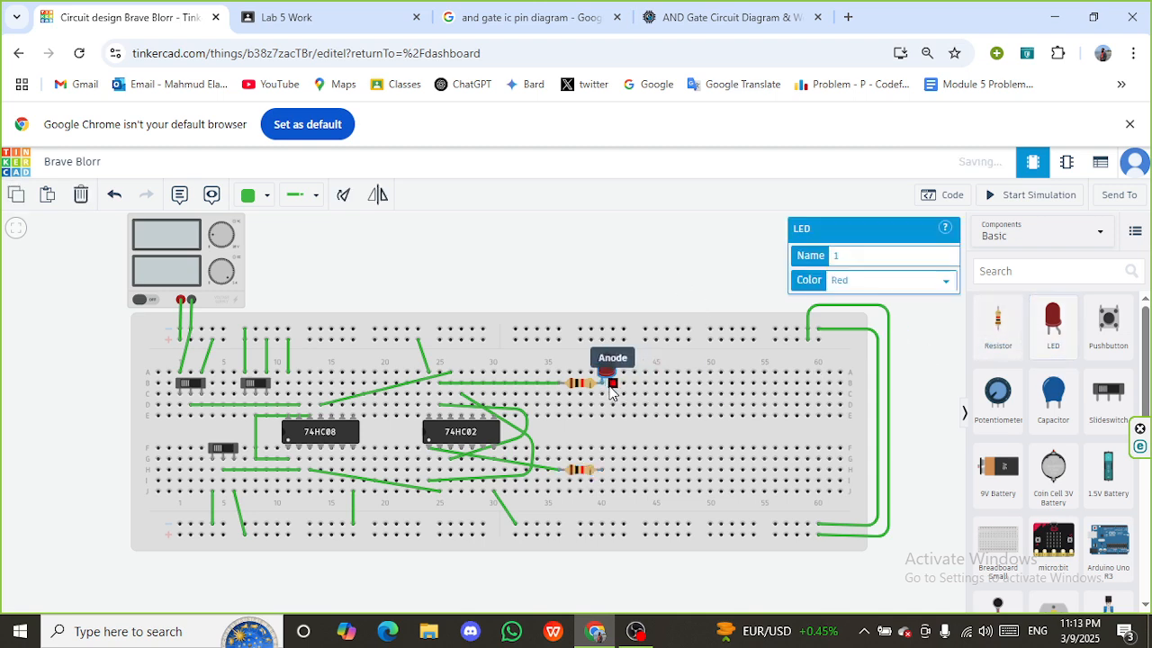
pyautogui.click(374, 208)
pyautogui.moveTo(604, 354); pyautogui.dragTo(613, 361)
pyautogui.hotkey('ctrl', 'c')
pyautogui.hotkey('ctrl', 'v')
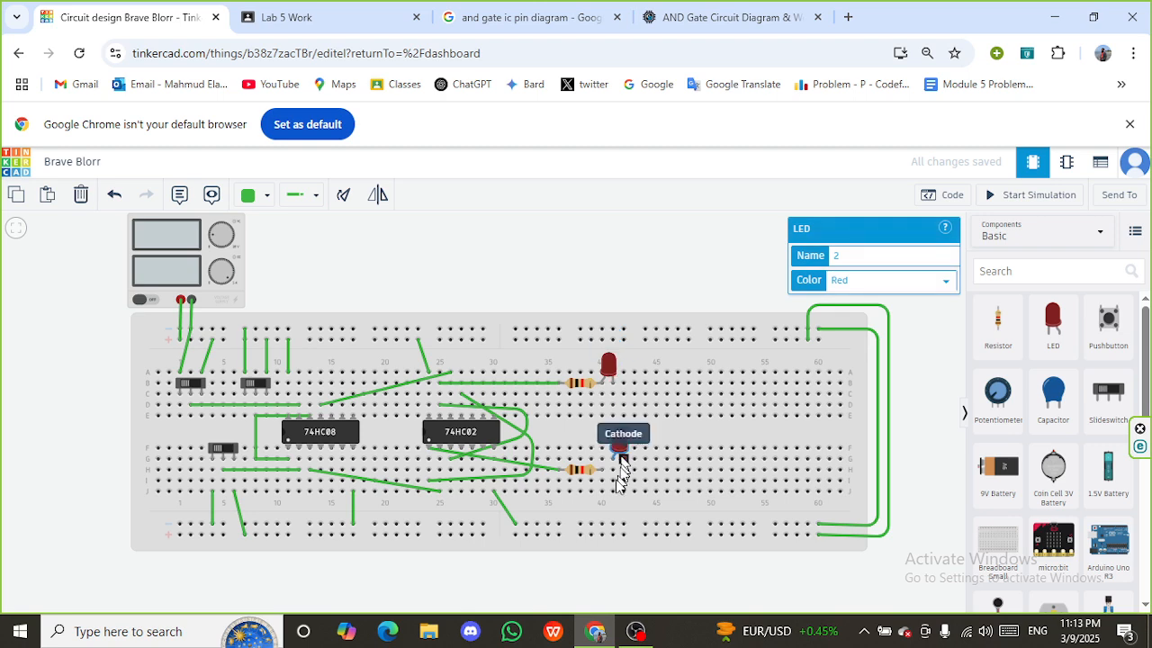
pyautogui.click(609, 478)
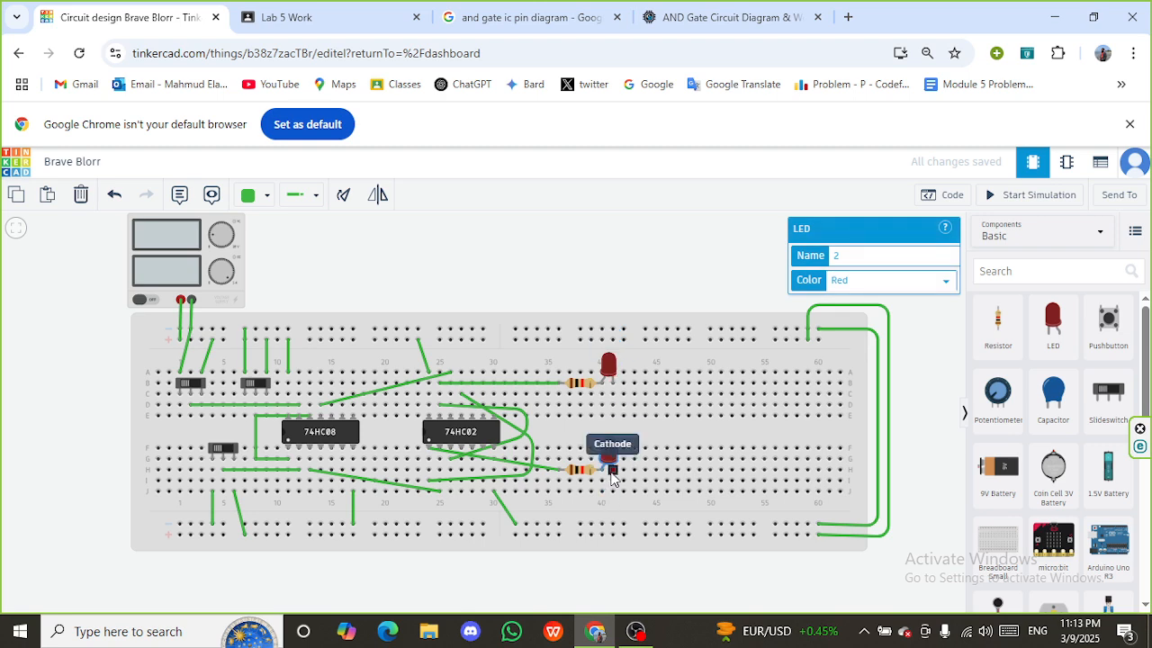
# Step: Ground both LED cathodes with wires from C41 to the upper negative rail and from J41 to the lower negative rail
pyautogui.click(612, 418)
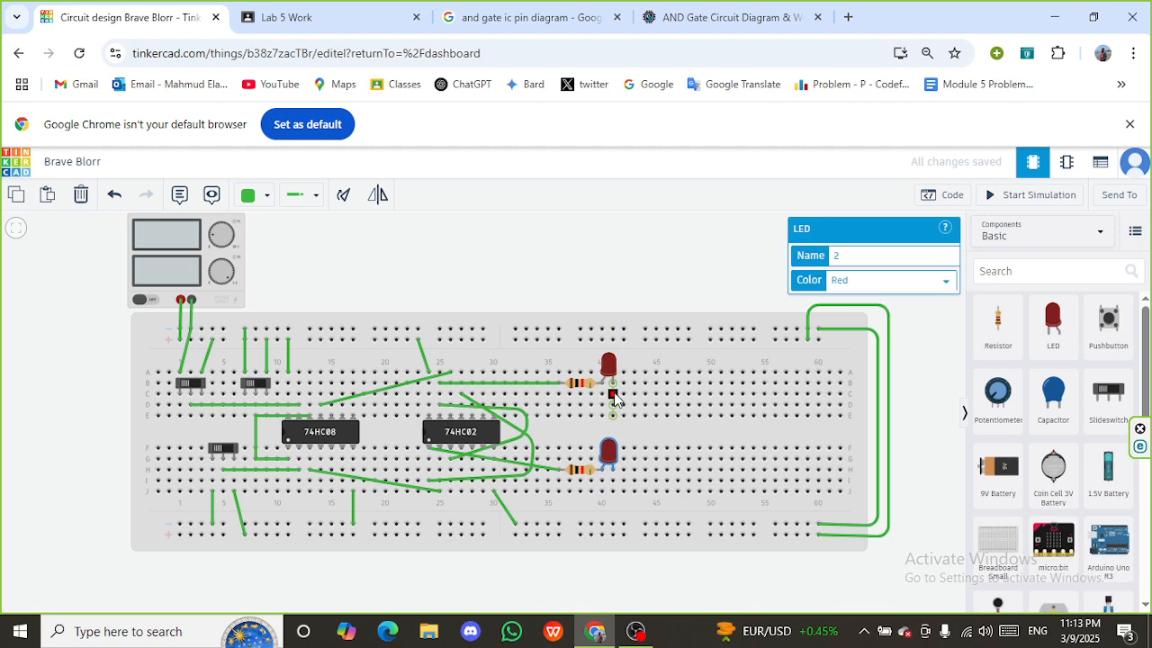
pyautogui.click(613, 394)
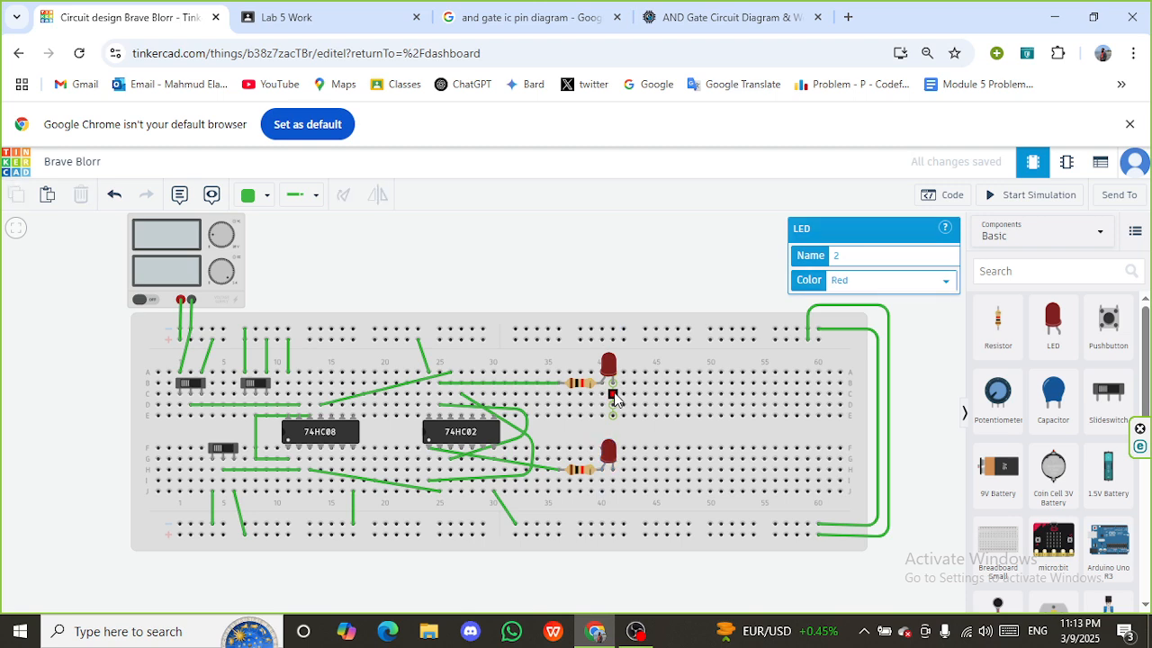
pyautogui.click(645, 330)
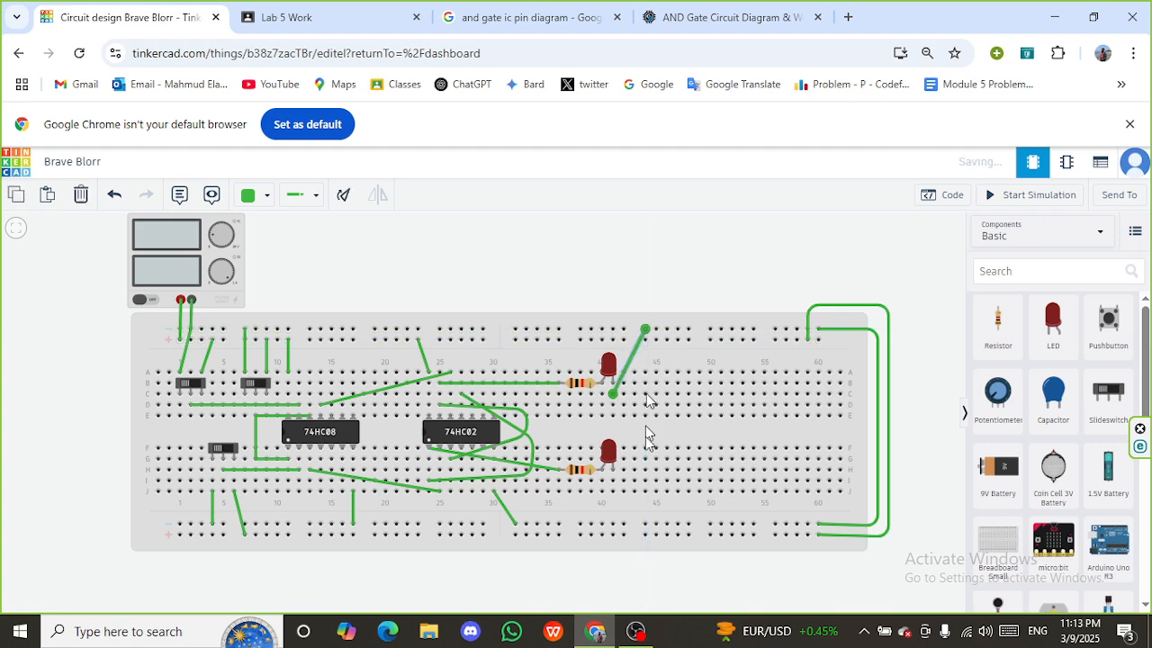
pyautogui.click(612, 469)
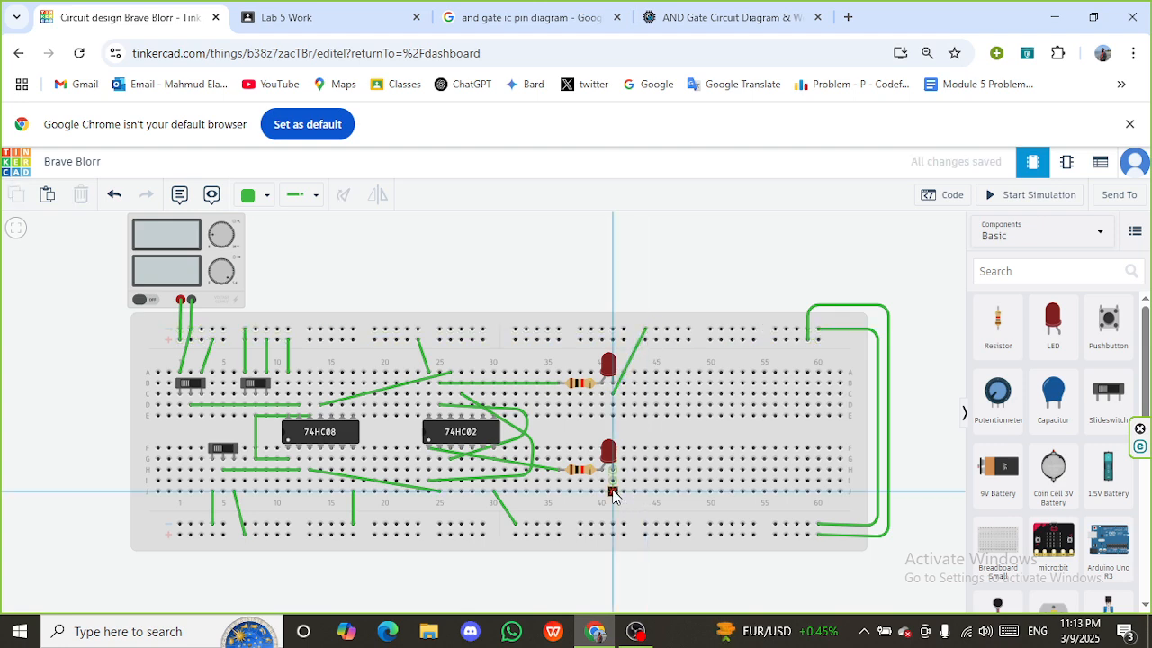
pyautogui.click(645, 525)
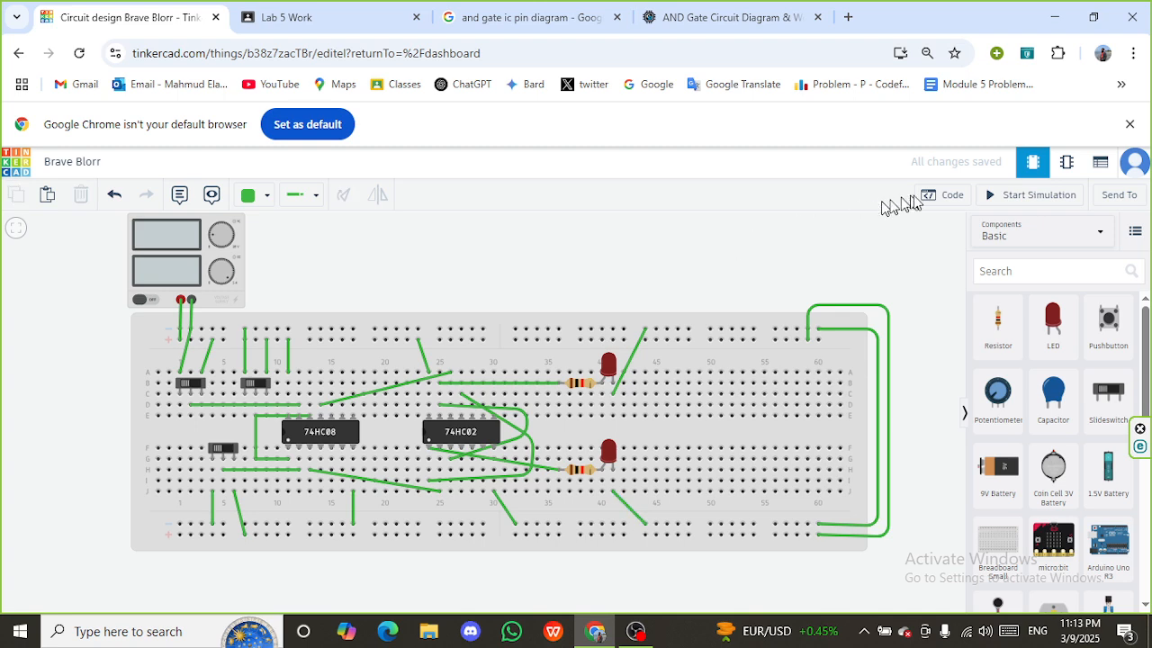
# Step: Start the simulation and test the flip-flop by toggling slideswitch 2 twice, slideswitch 1 once and slideswitch 3 once
pyautogui.click(997, 202)
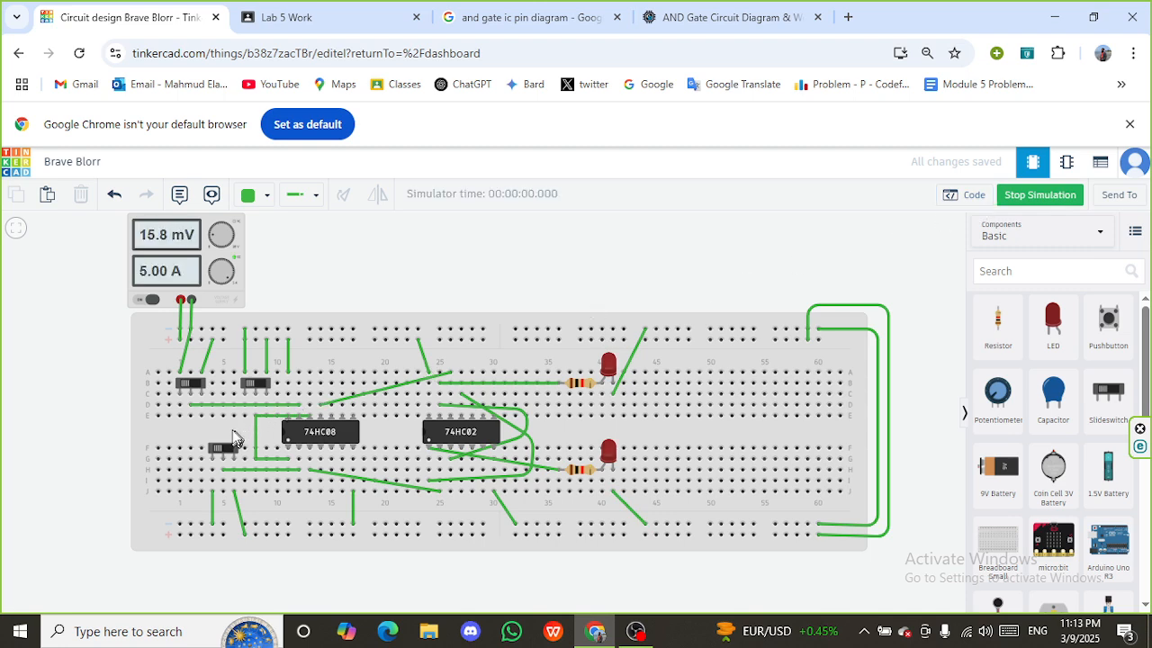
pyautogui.click(255, 383)
pyautogui.click(255, 384)
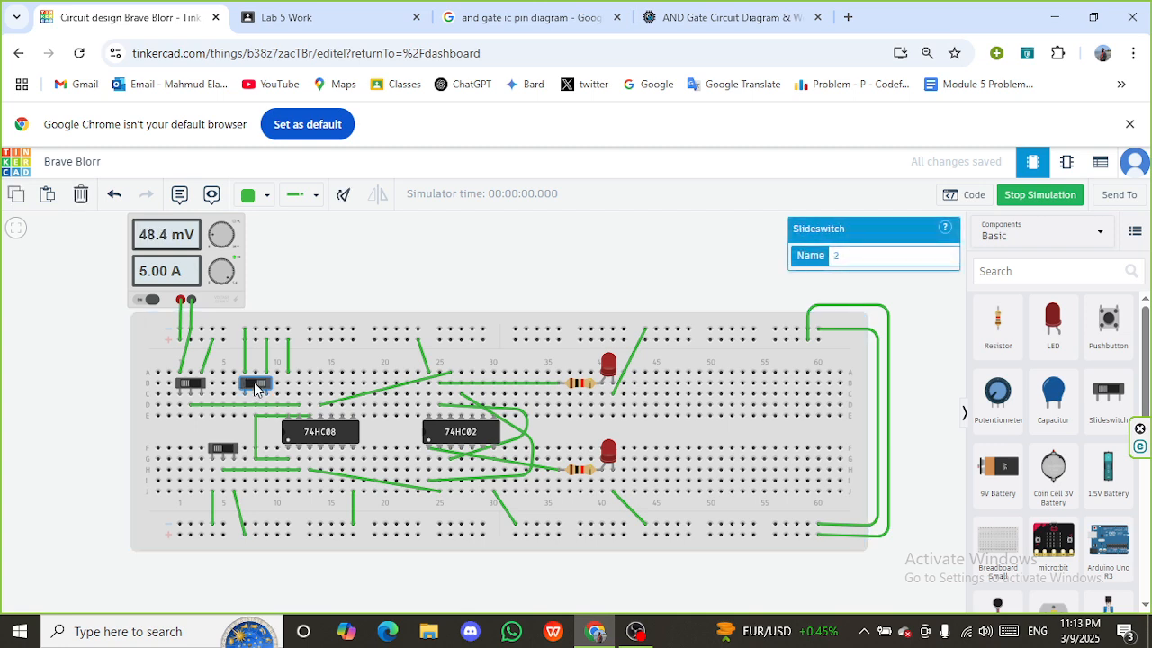
pyautogui.click(185, 385)
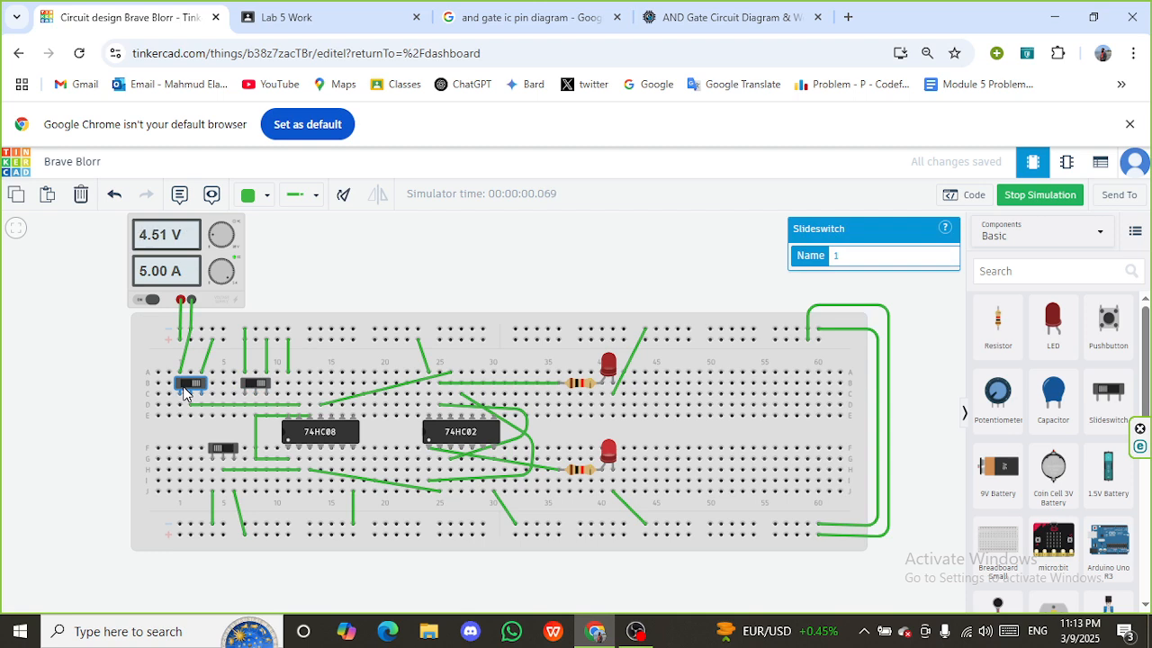
pyautogui.click(223, 452)
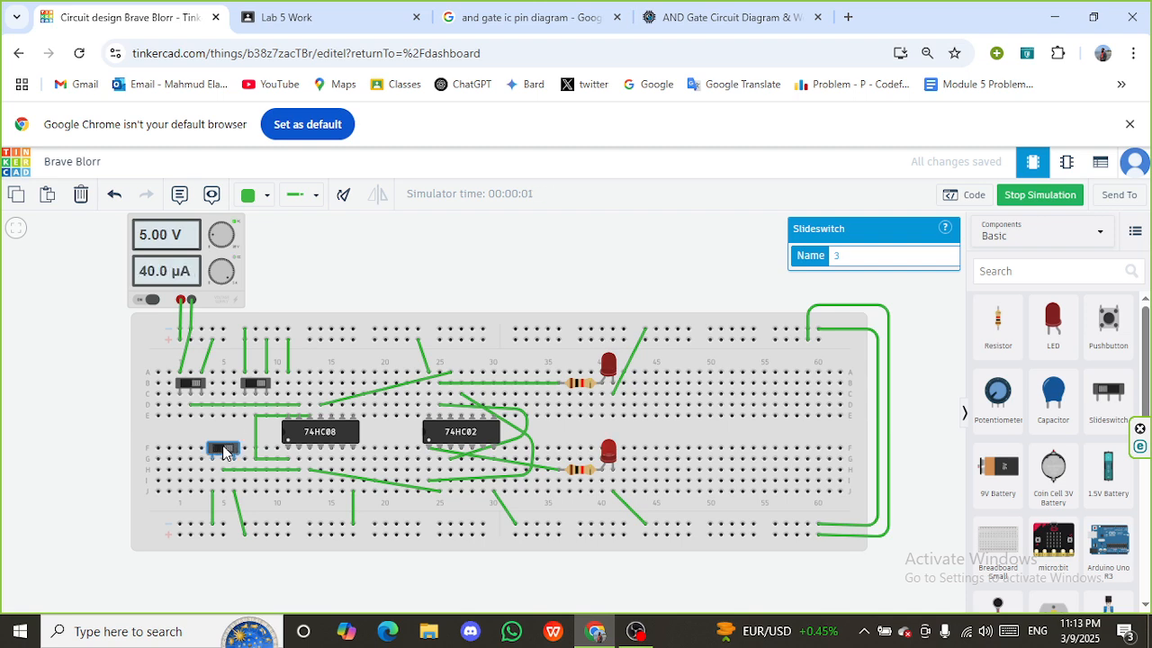
# Step: Test the input combinations by toggling slideswitch 1 twice, then slideswitches 3, 1 and 3 in turn, and stop the simulation
pyautogui.click(192, 385)
pyautogui.click(195, 386)
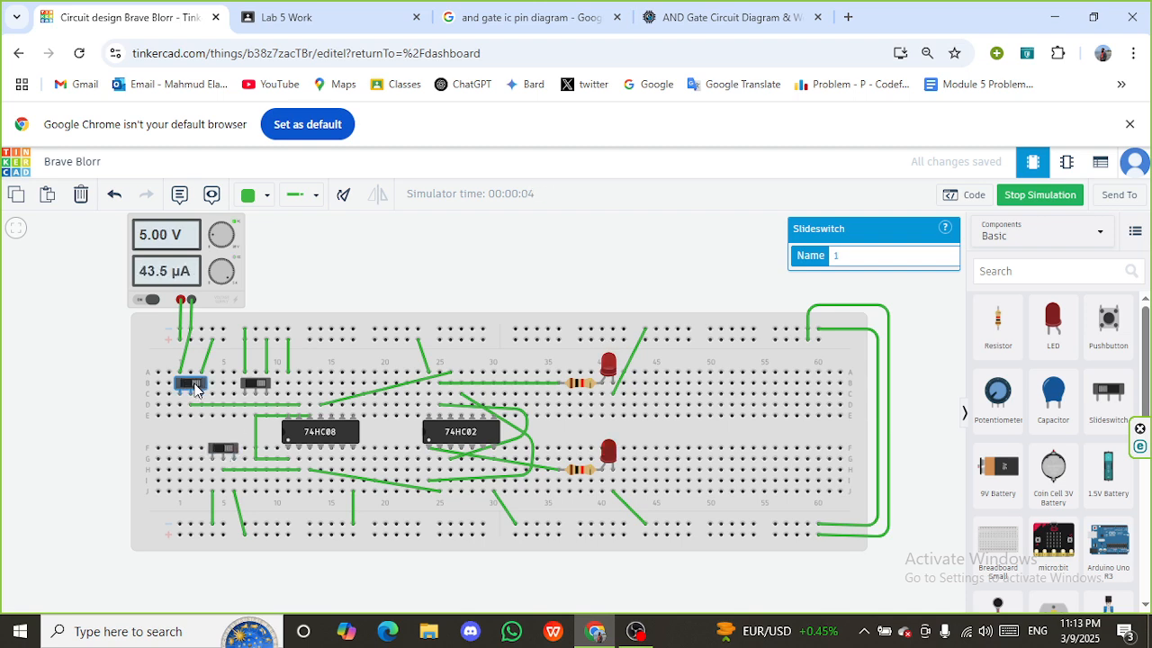
pyautogui.click(230, 453)
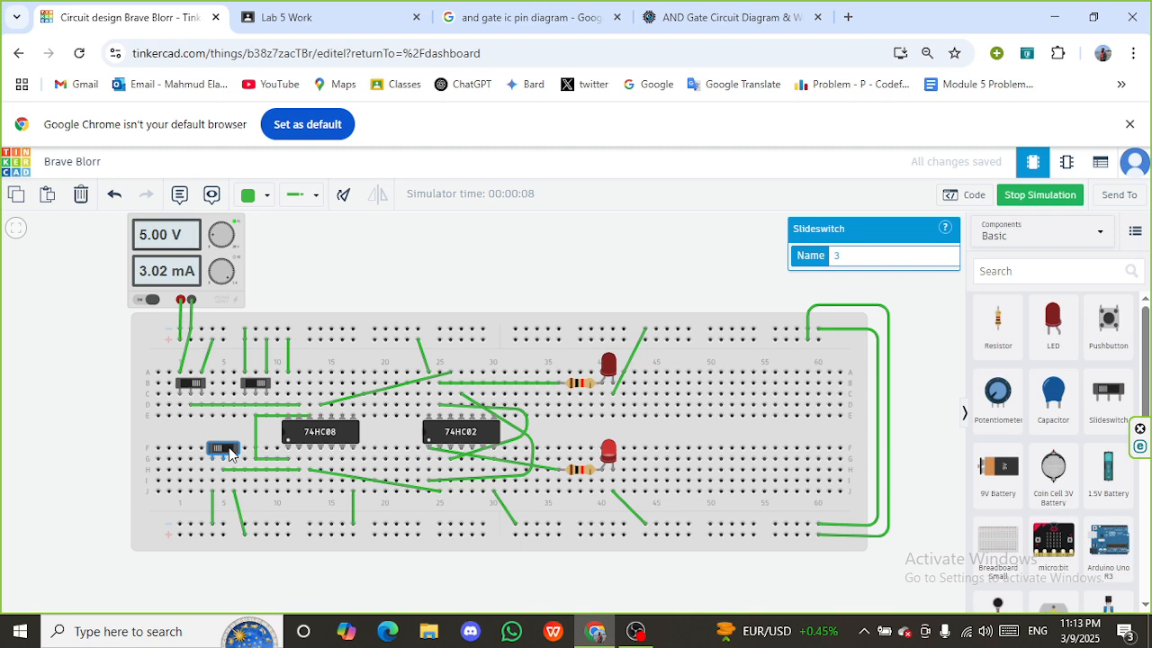
pyautogui.click(194, 385)
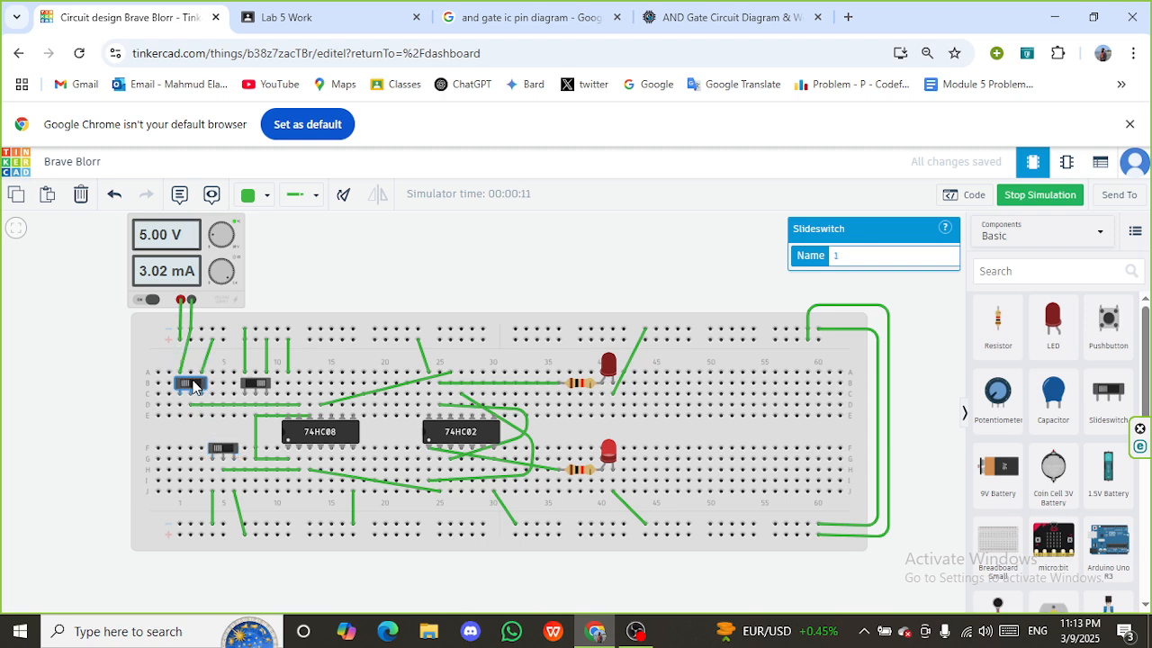
pyautogui.click(225, 452)
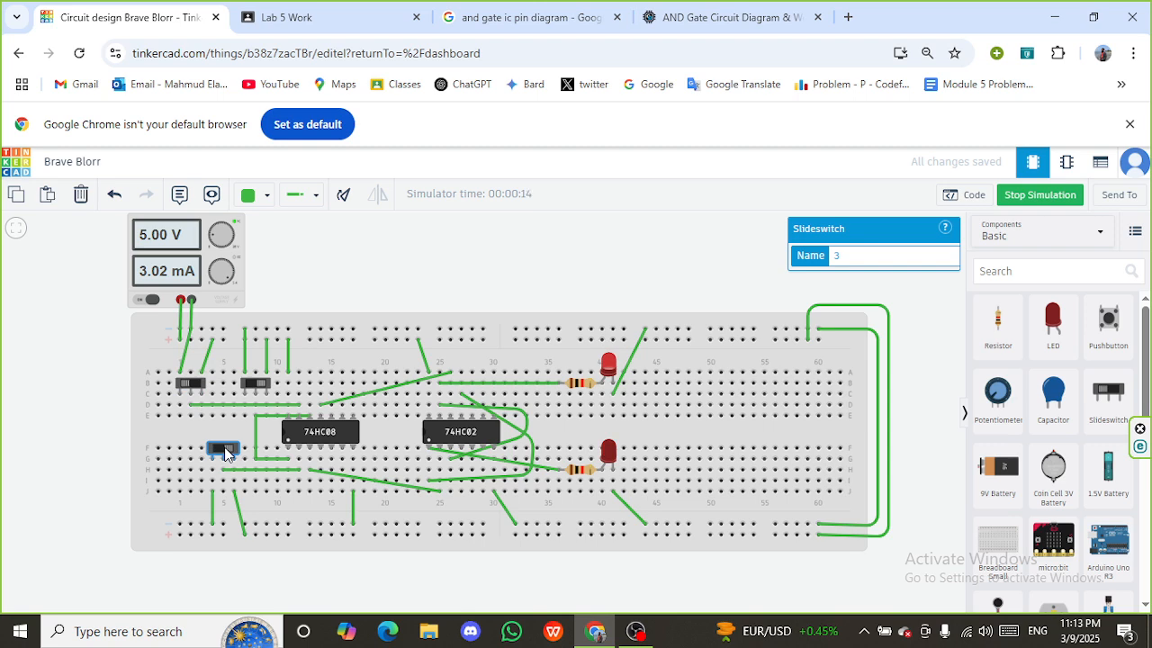
pyautogui.click(663, 278)
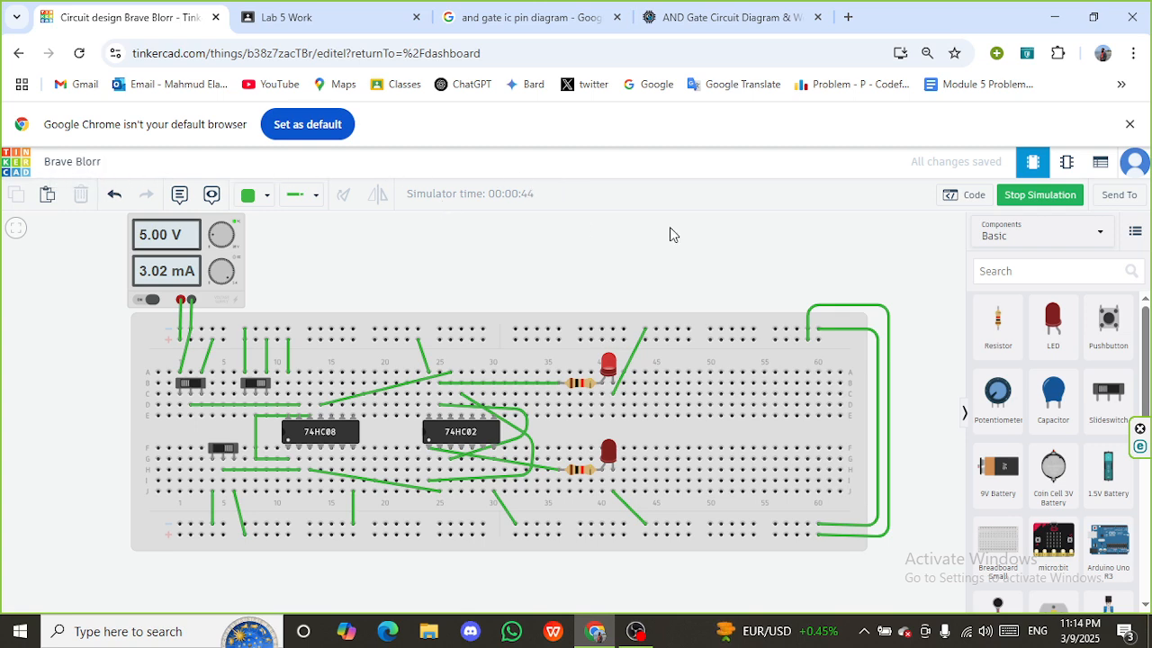
pyautogui.click(1051, 196)
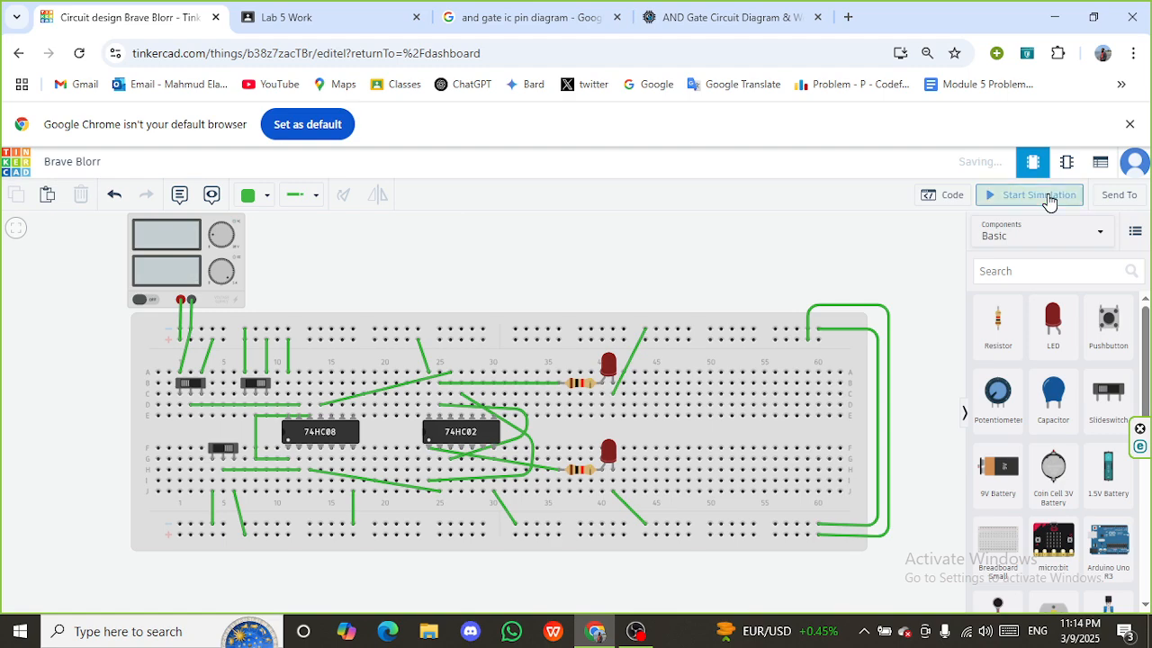
pyautogui.click(655, 630)
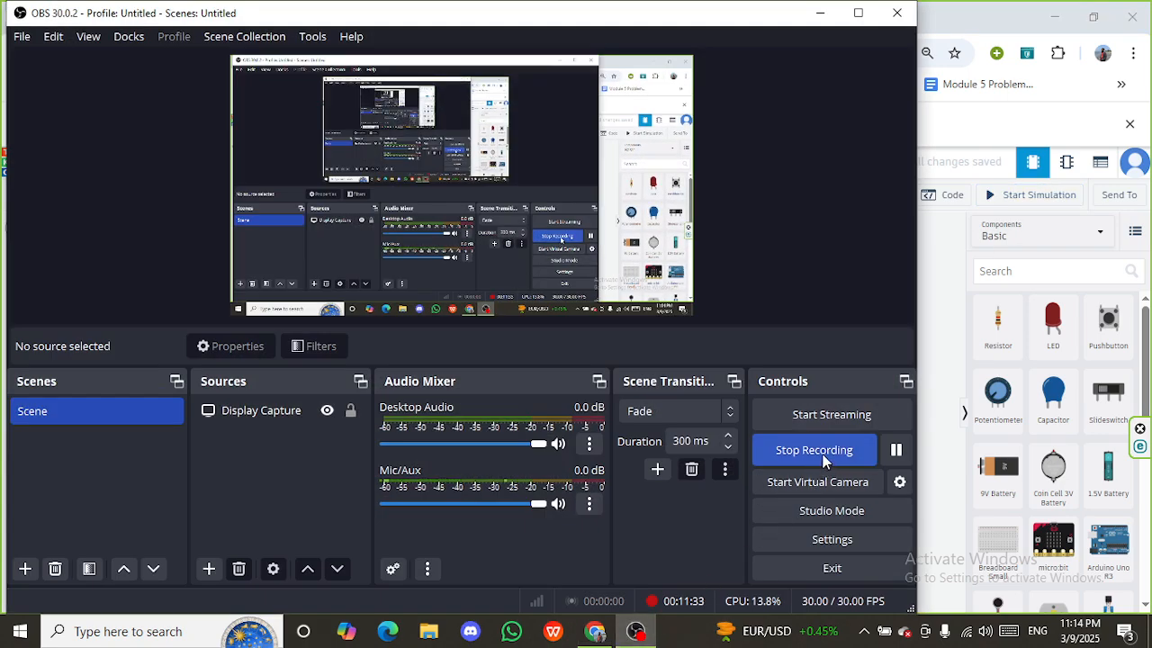